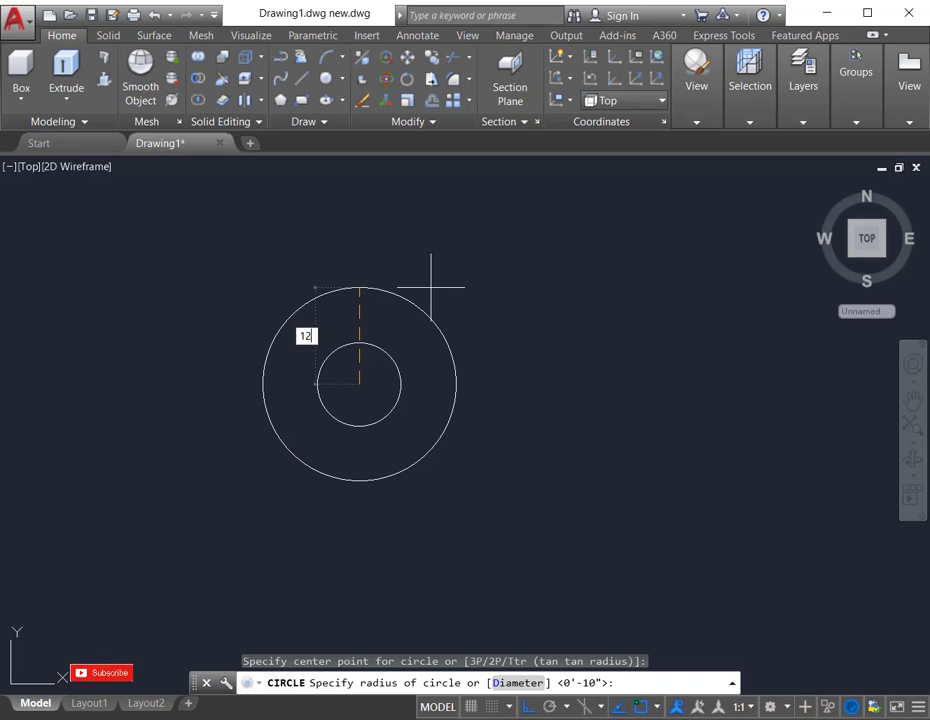
- Finish the outer circle with a radius of 12 inches around the centre of the existing circle
{"action": "key", "text": "Return"}
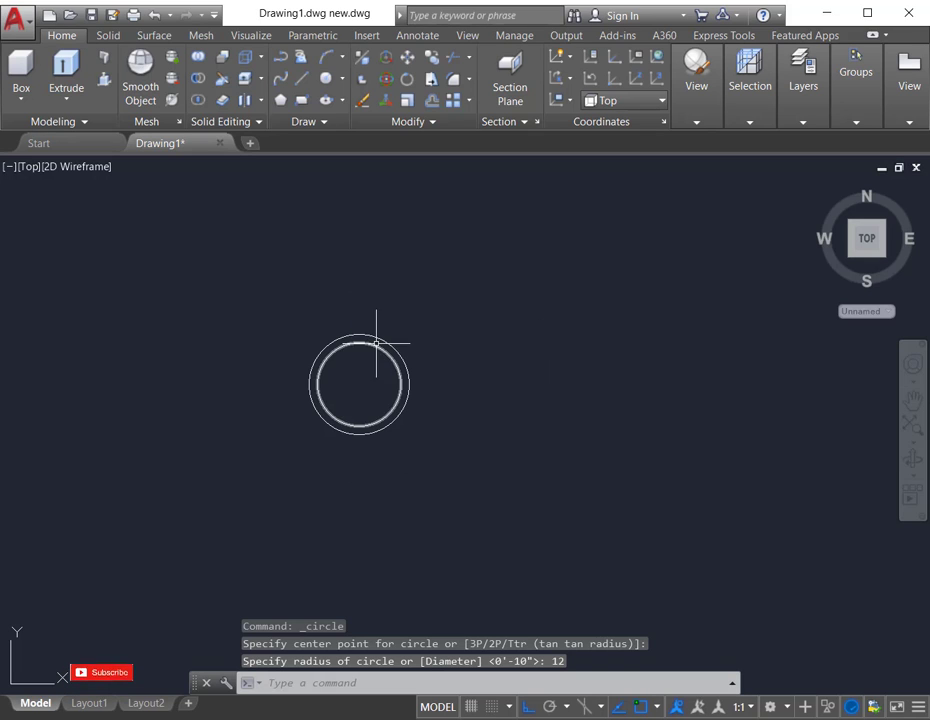
{"action": "scroll", "coordinate": [463, 338], "scroll_direction": "down", "scroll_amount": 2}
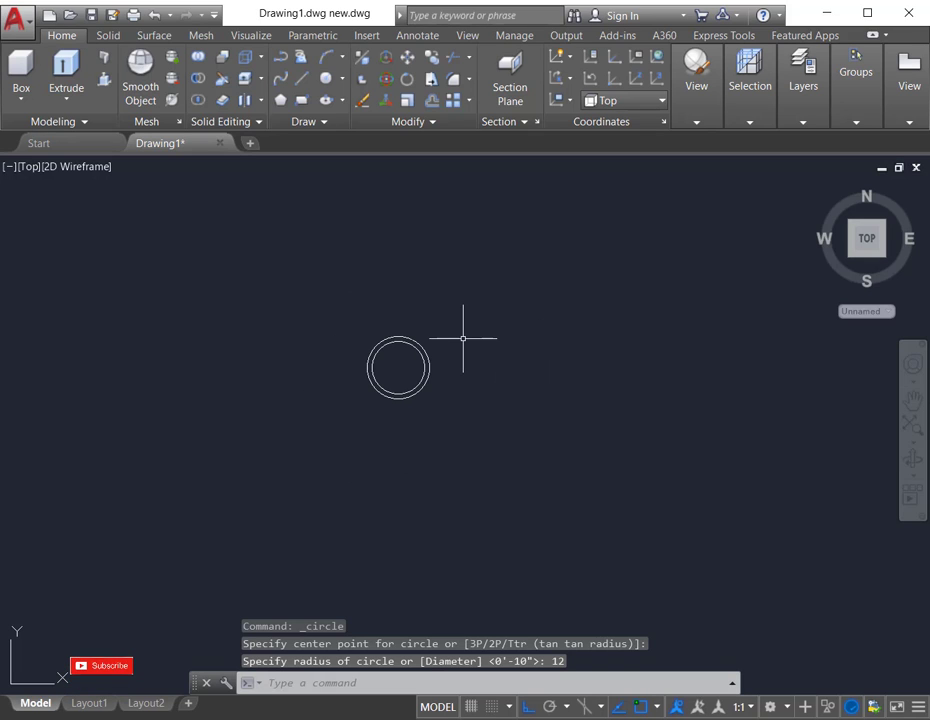
{"action": "left_click", "coordinate": [305, 281]}
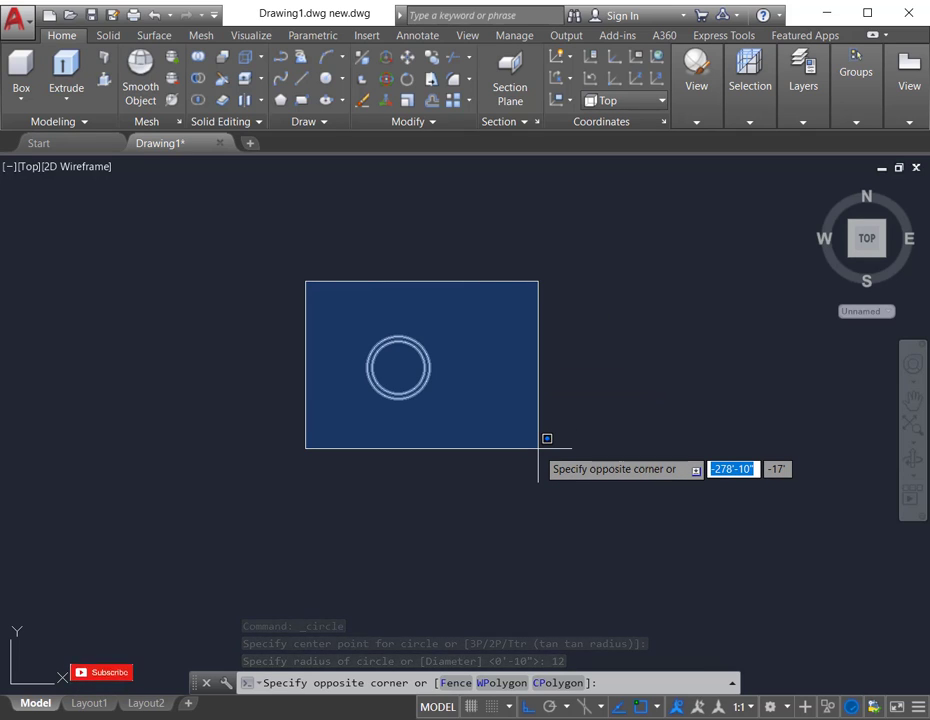
{"action": "key", "text": "Escape"}
{"action": "scroll", "coordinate": [425, 347], "scroll_direction": "up", "scroll_amount": 3}
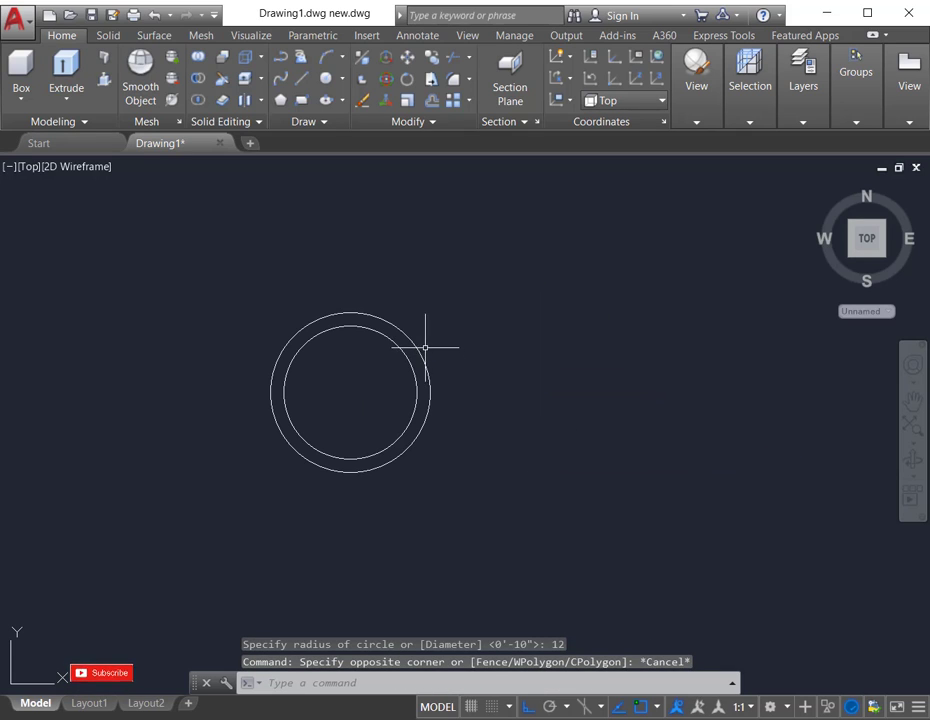
- Try to copy the outer circle using the default displacement
{"action": "left_click", "coordinate": [410, 335]}
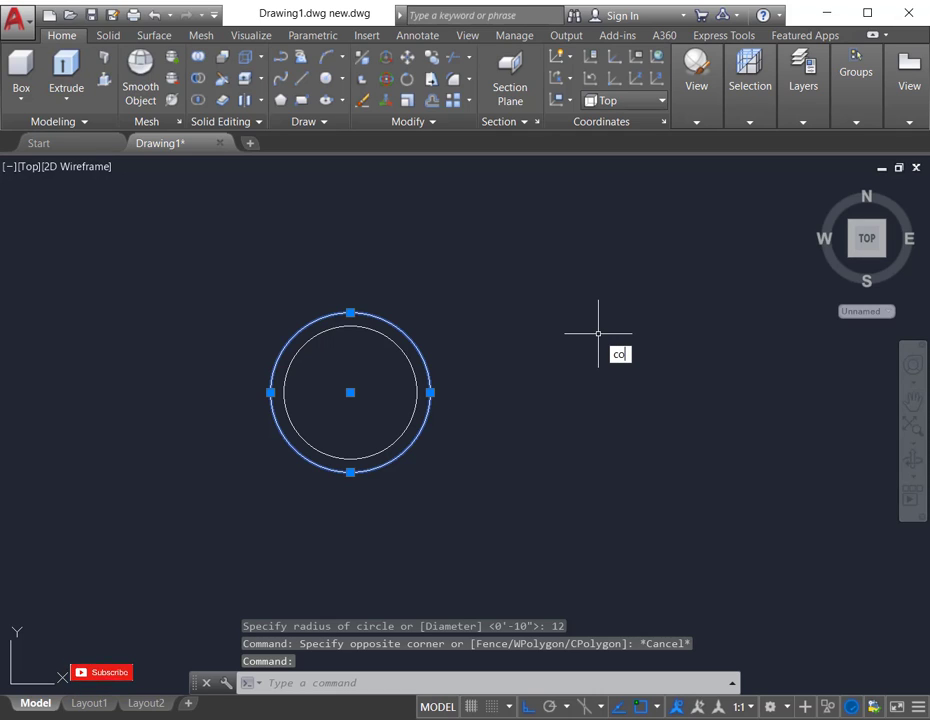
{"action": "key", "text": "Return"}
{"action": "key", "text": "Return"}
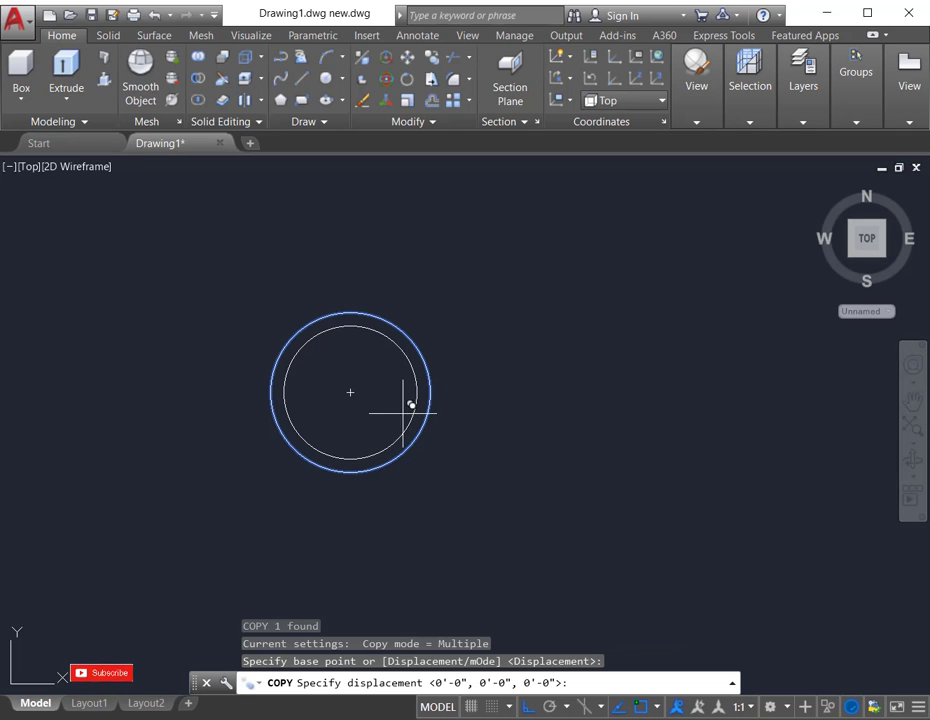
{"action": "key", "text": "Return"}
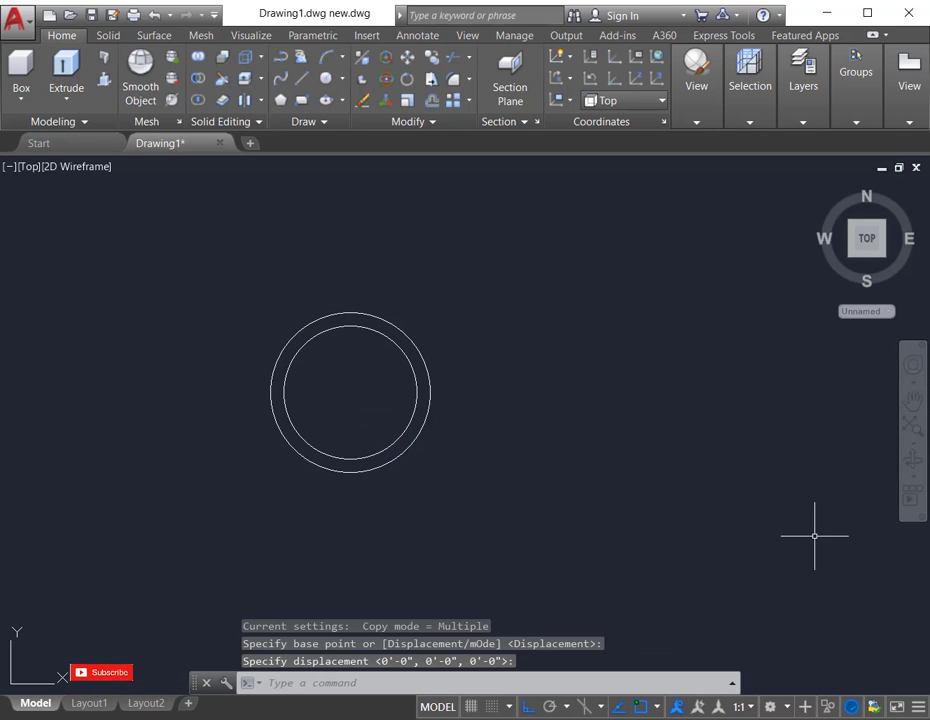
{"action": "left_click", "coordinate": [392, 320]}
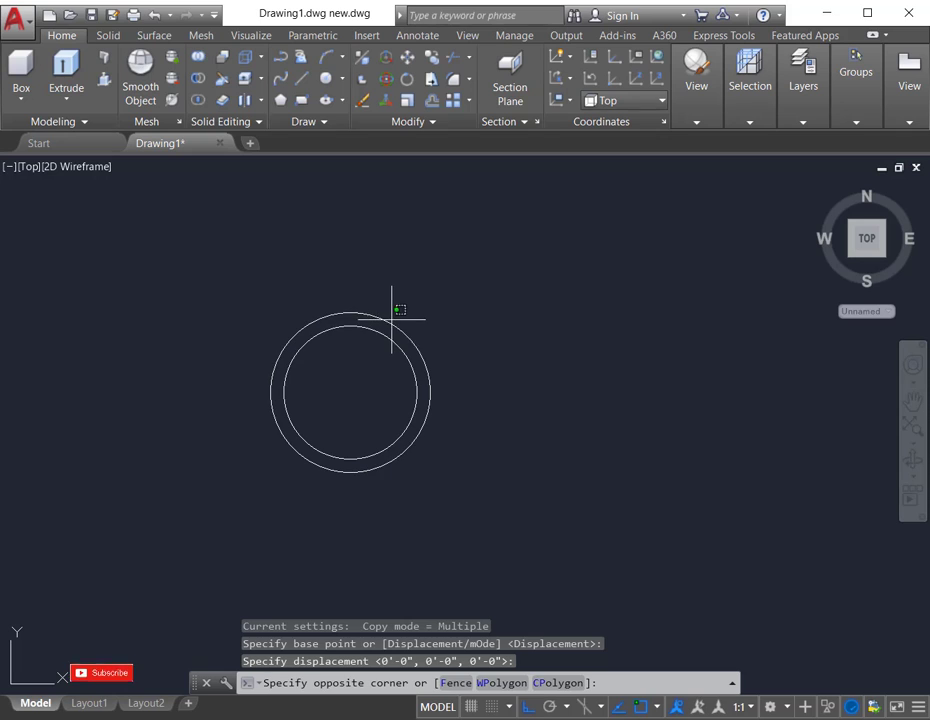
{"action": "left_click", "coordinate": [587, 345]}
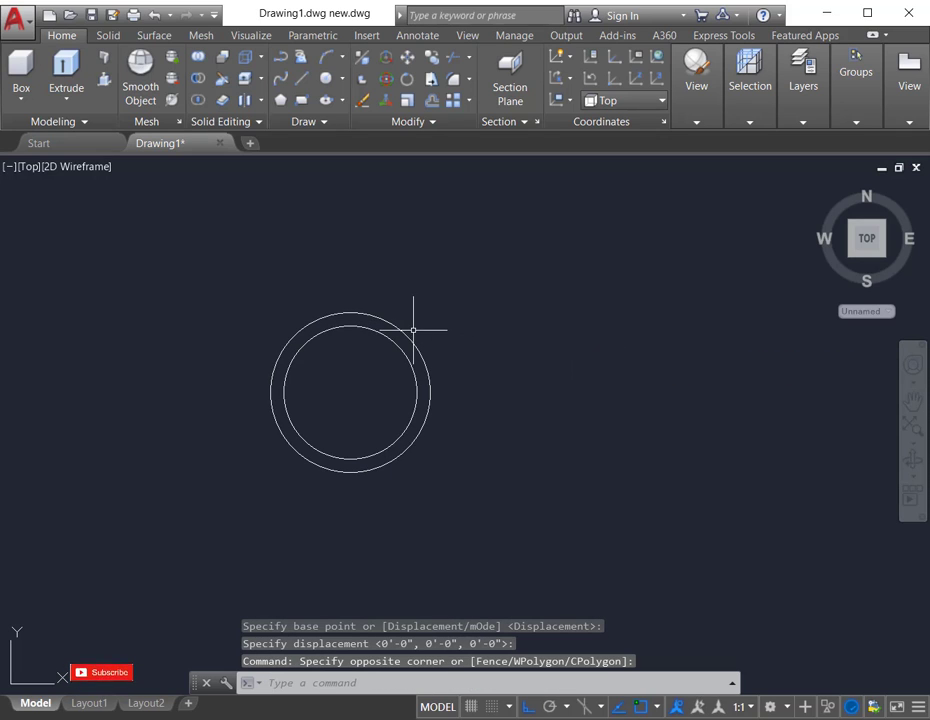
- Copy the outer circle horizontally to the right by about 3 feet
{"action": "left_click", "coordinate": [412, 330]}
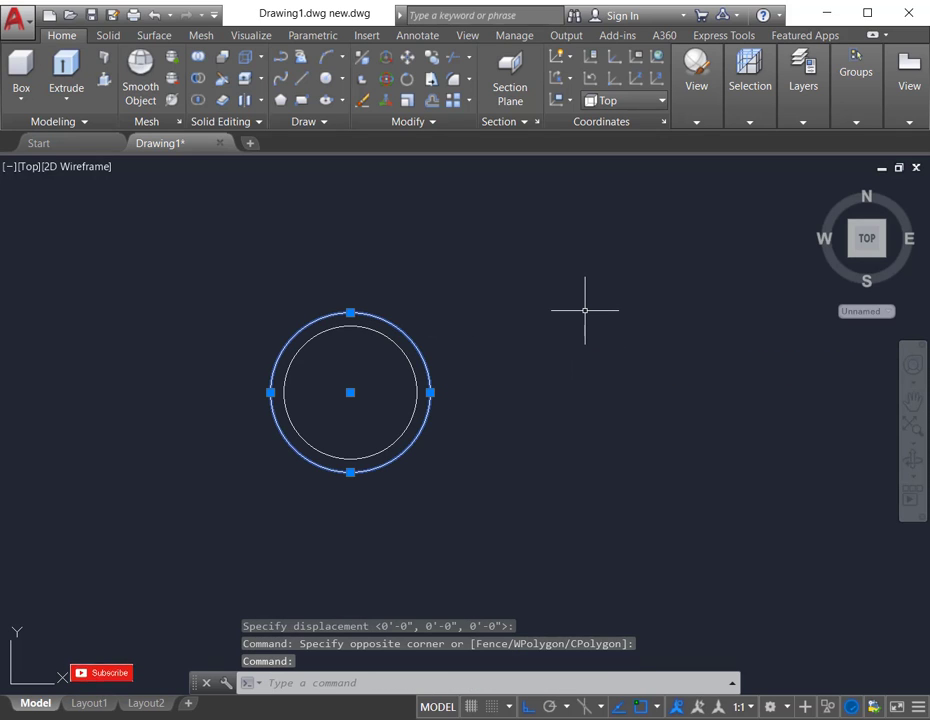
{"action": "type", "text": "co"}
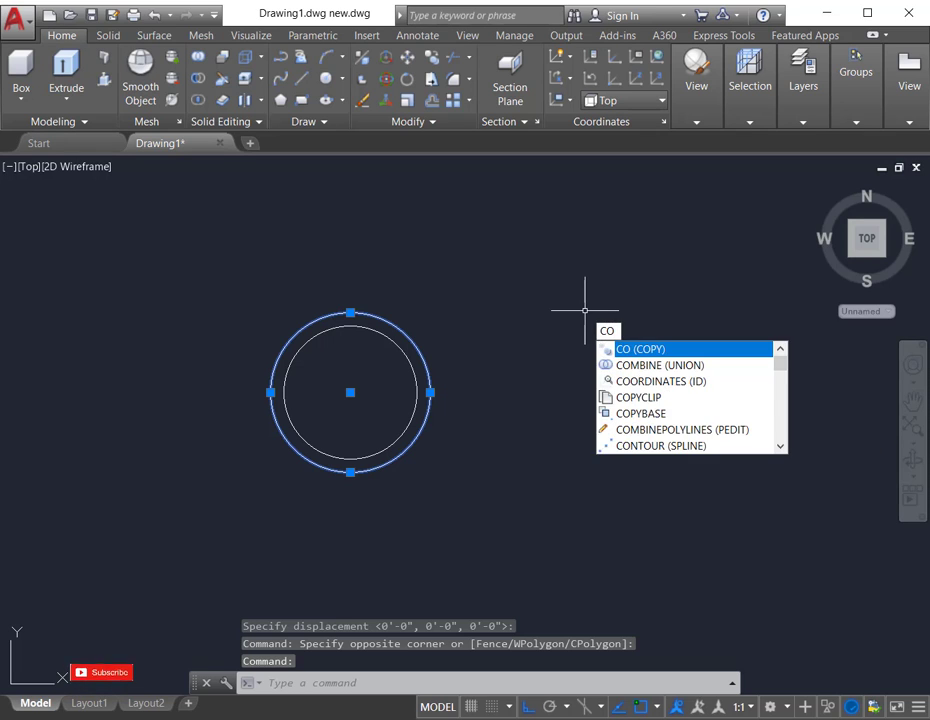
{"action": "key", "text": "Return"}
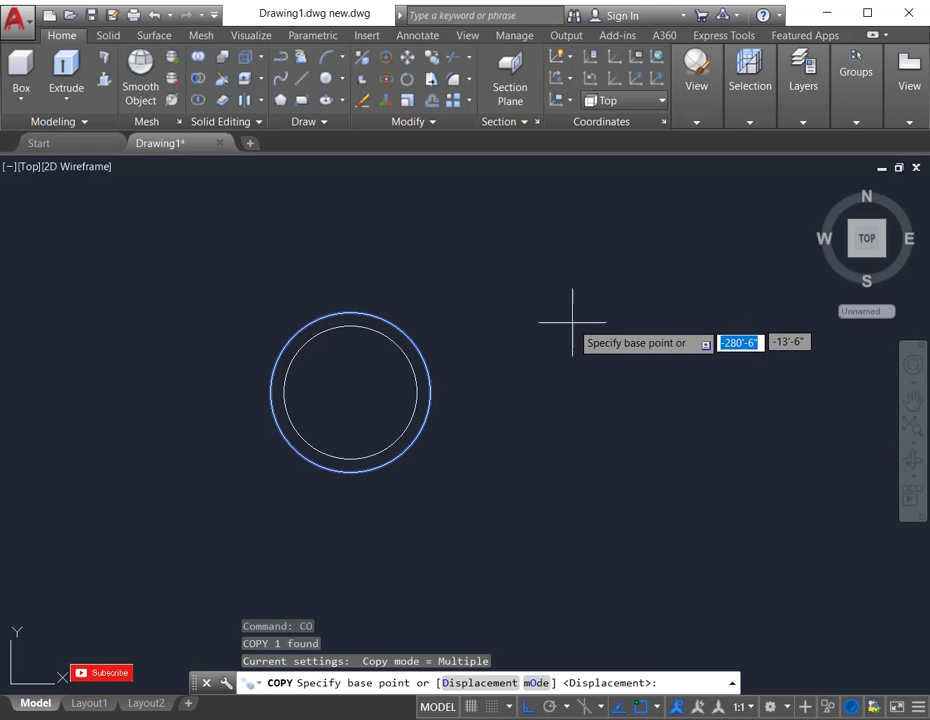
{"action": "left_click", "coordinate": [571, 322]}
{"action": "left_click", "coordinate": [814, 491]}
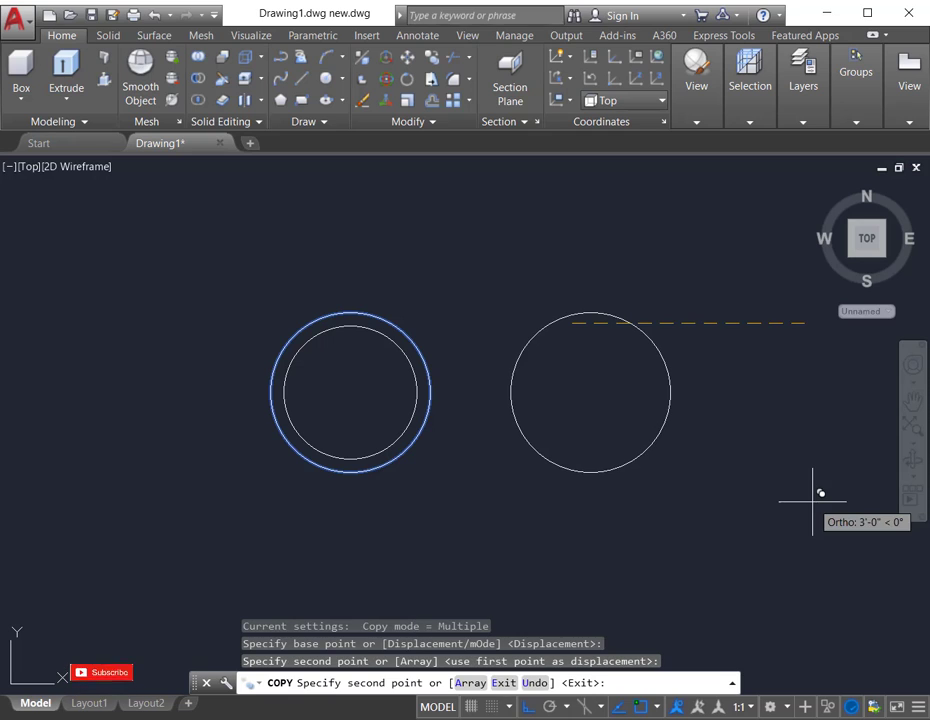
{"action": "key", "text": "Escape"}
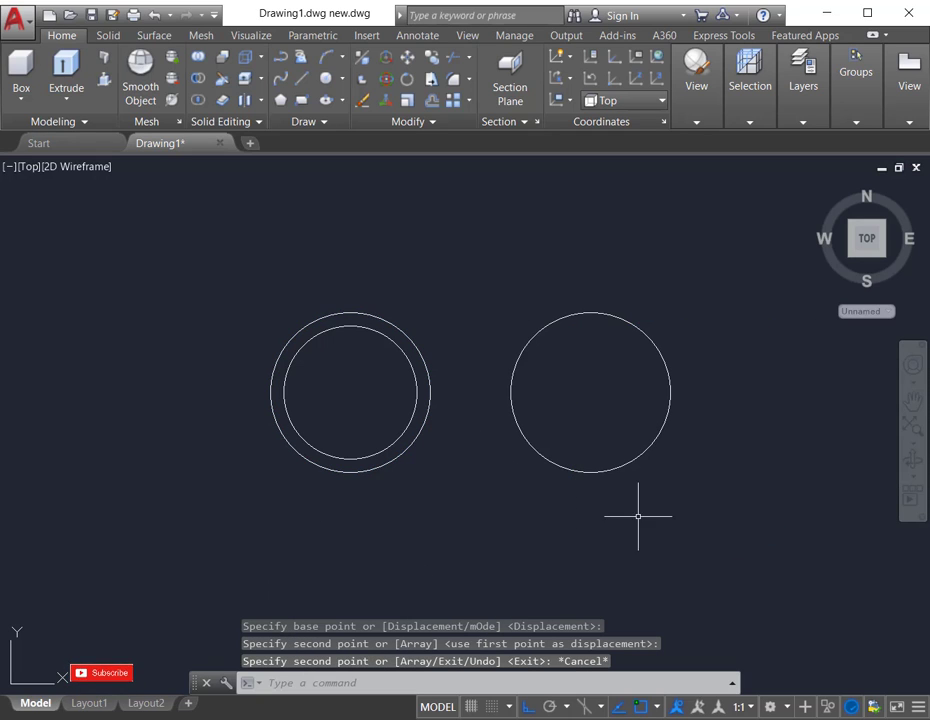
- Draw a horizontal line about 3 inches long from the inner circle's right quadrant toward its centre
{"action": "scroll", "coordinate": [318, 442], "scroll_direction": "up", "scroll_amount": 3}
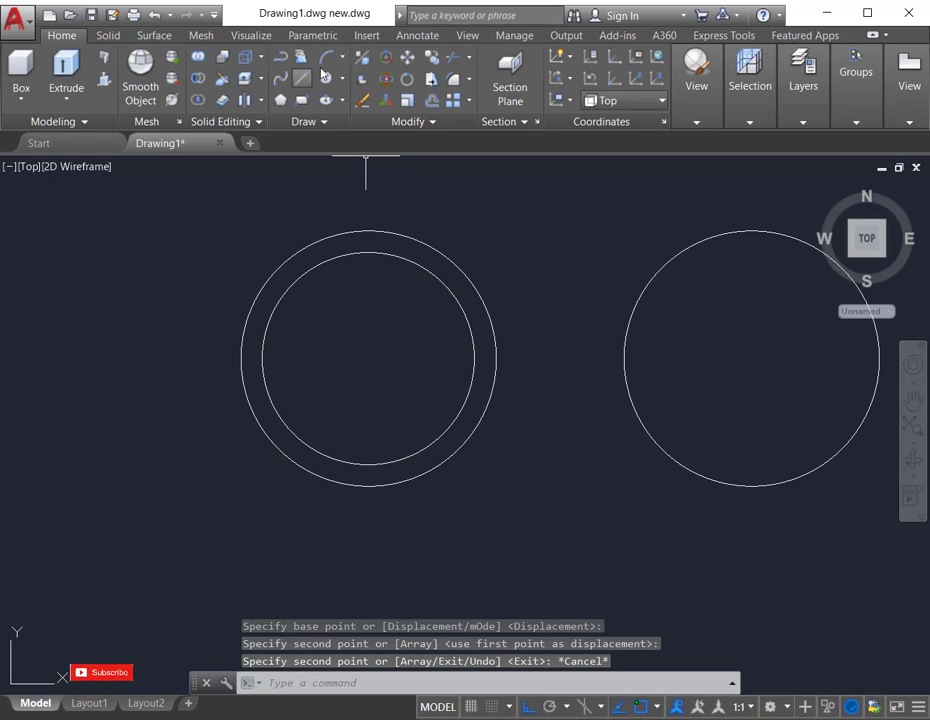
{"action": "left_click", "coordinate": [302, 79]}
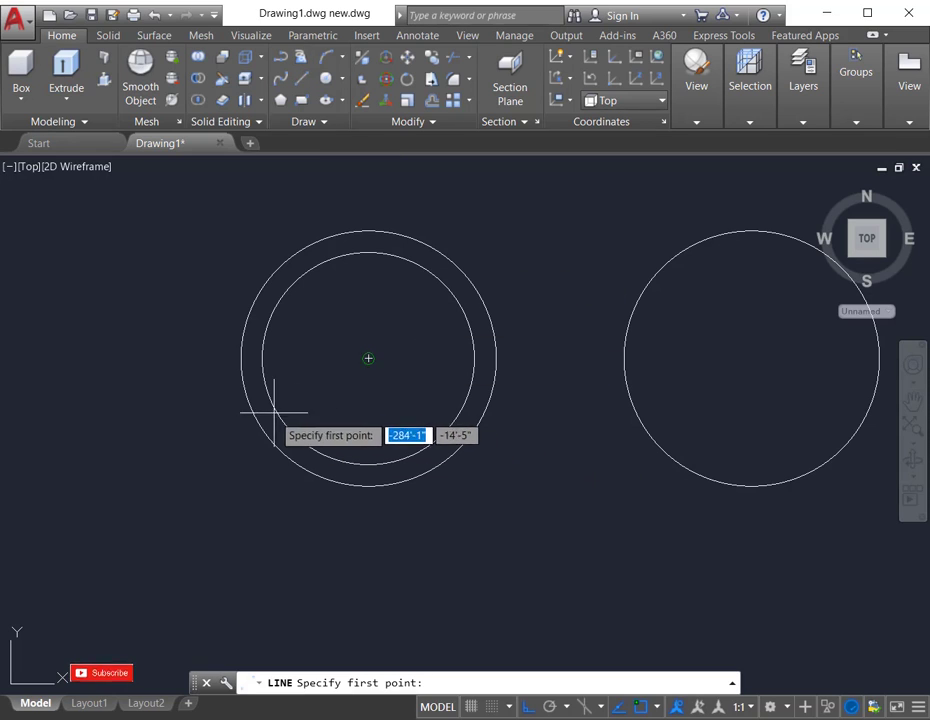
{"action": "left_click", "coordinate": [474, 358]}
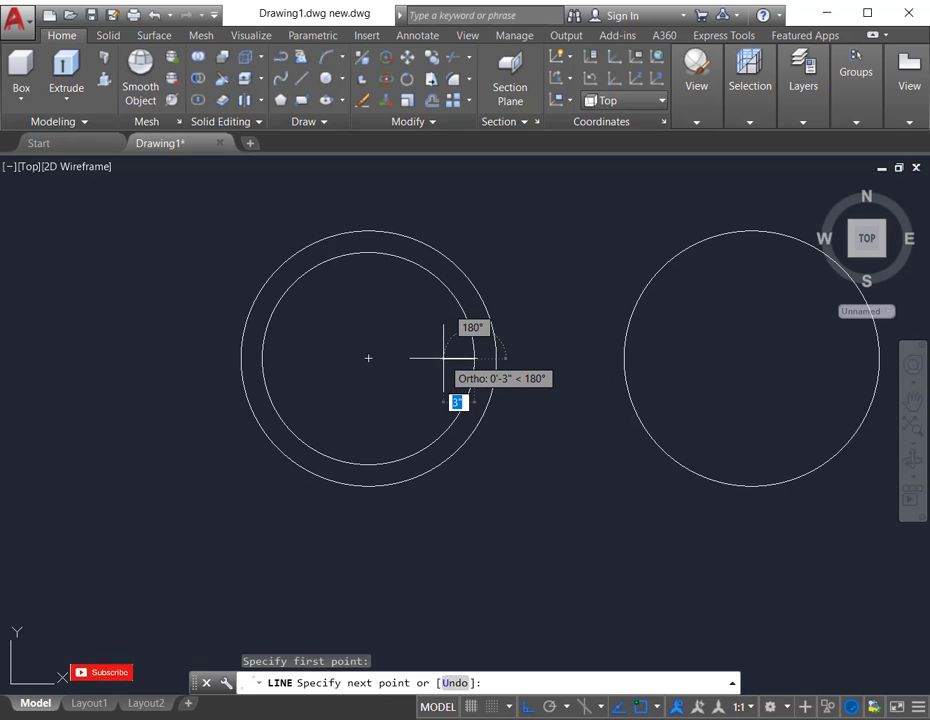
{"action": "left_click", "coordinate": [444, 358]}
{"action": "key", "text": "Return"}
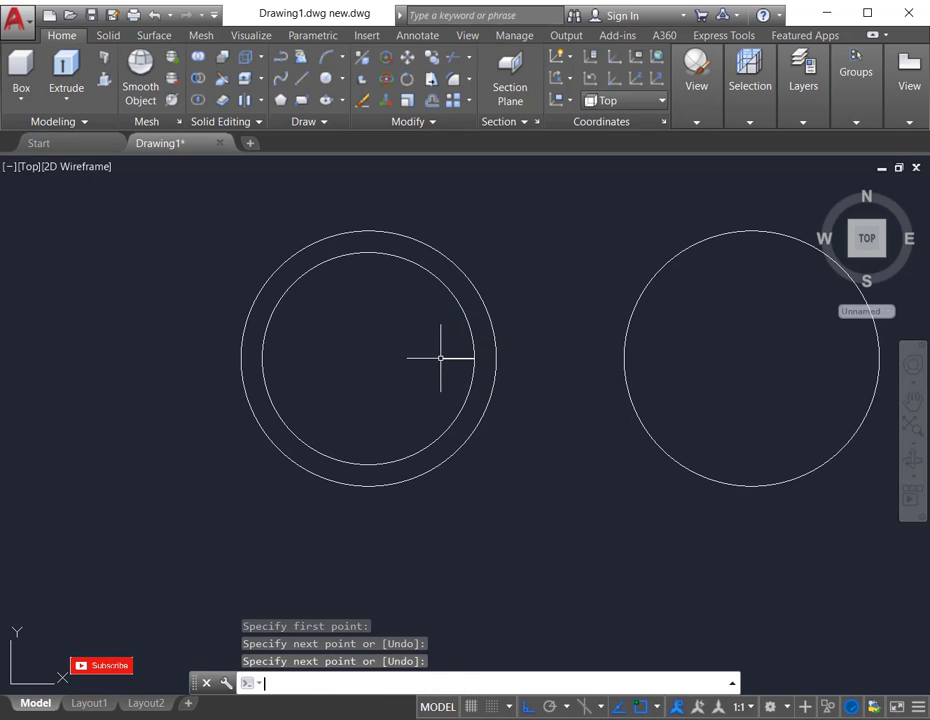
- Draw a short vertical line upward and outward from the outer circle's top quadrant
{"action": "left_click", "coordinate": [303, 81]}
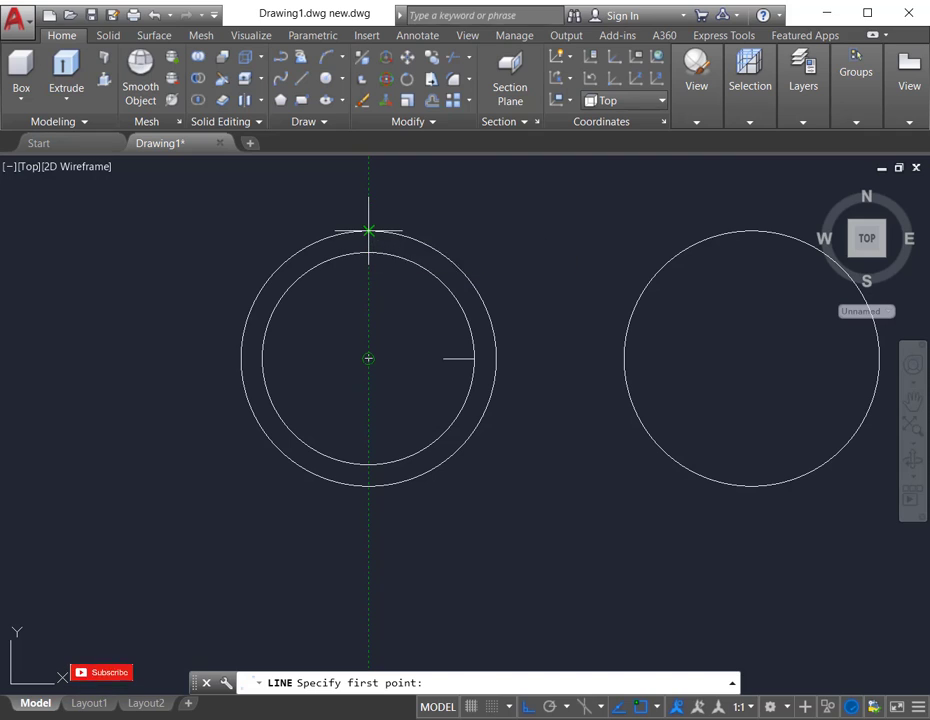
{"action": "left_click", "coordinate": [371, 199]}
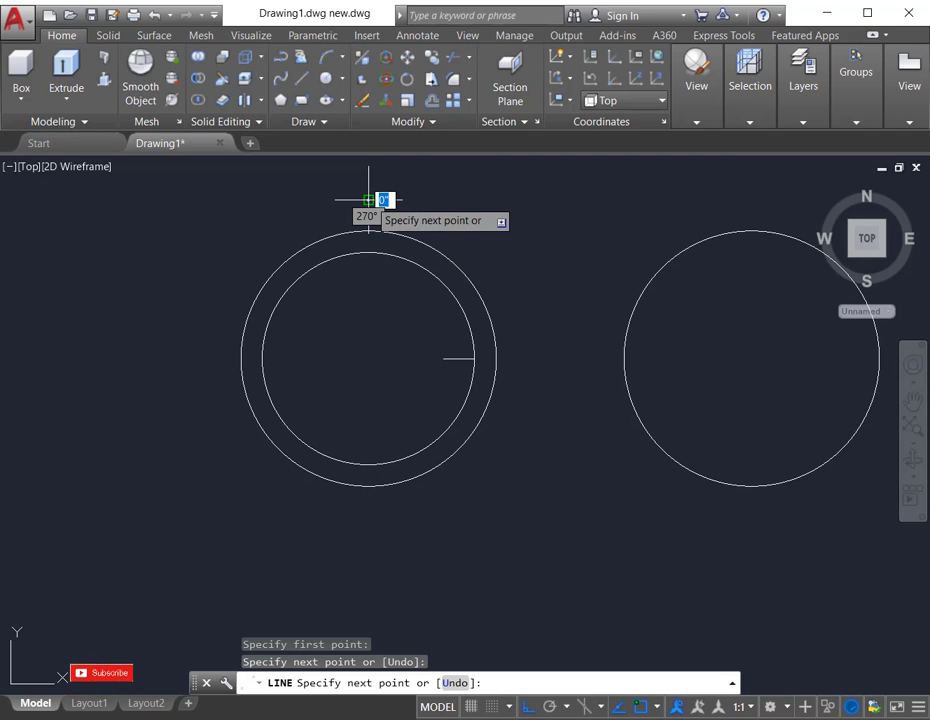
{"action": "left_click", "coordinate": [369, 200]}
{"action": "key", "text": "Return"}
{"action": "scroll", "coordinate": [322, 349], "scroll_direction": "down", "scroll_amount": 2}
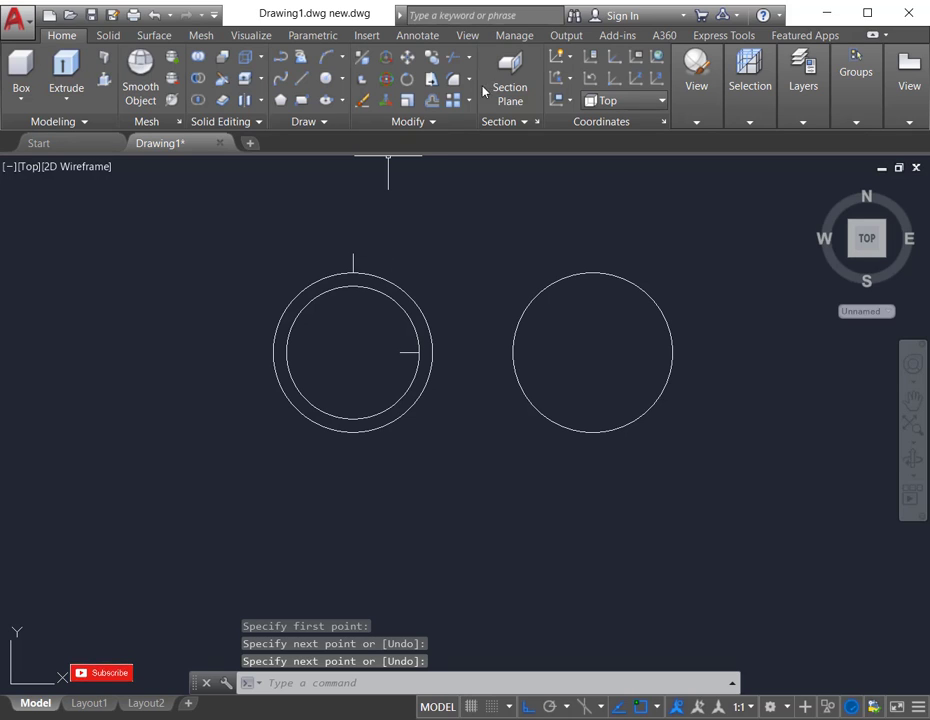
- Create a path array of the short horizontal line along the inner circle
{"action": "left_click", "coordinate": [467, 103]}
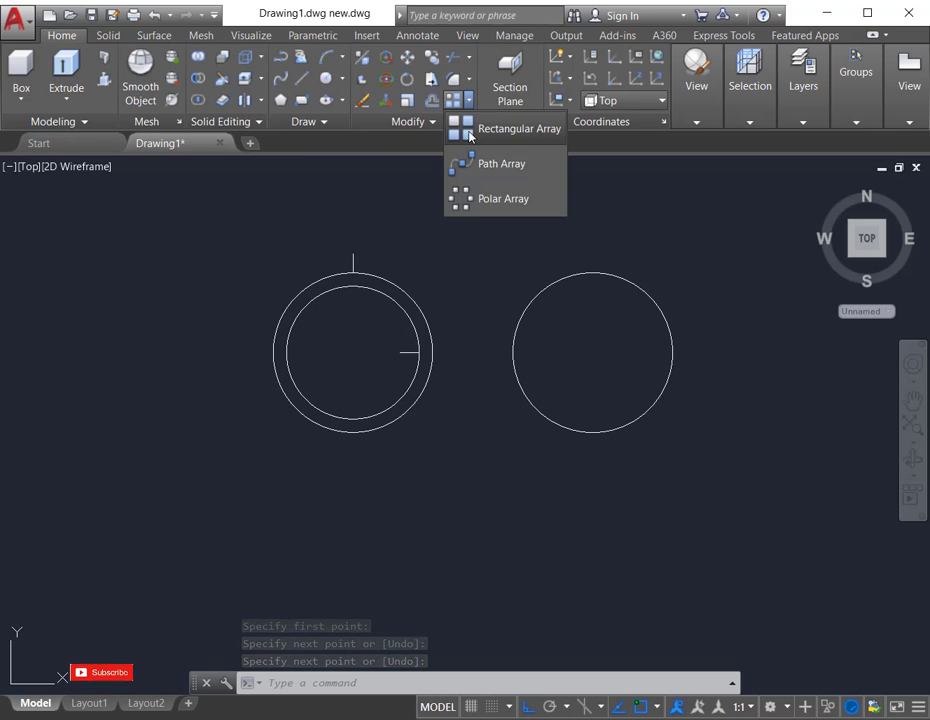
{"action": "left_click", "coordinate": [502, 178]}
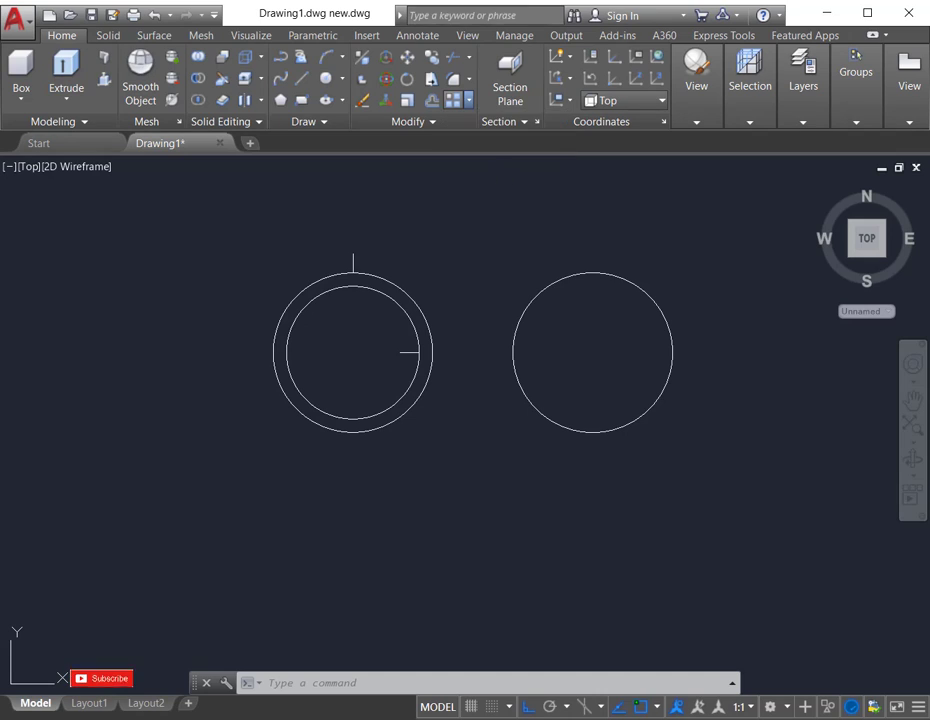
{"action": "left_click", "coordinate": [404, 352]}
{"action": "key", "text": "Return"}
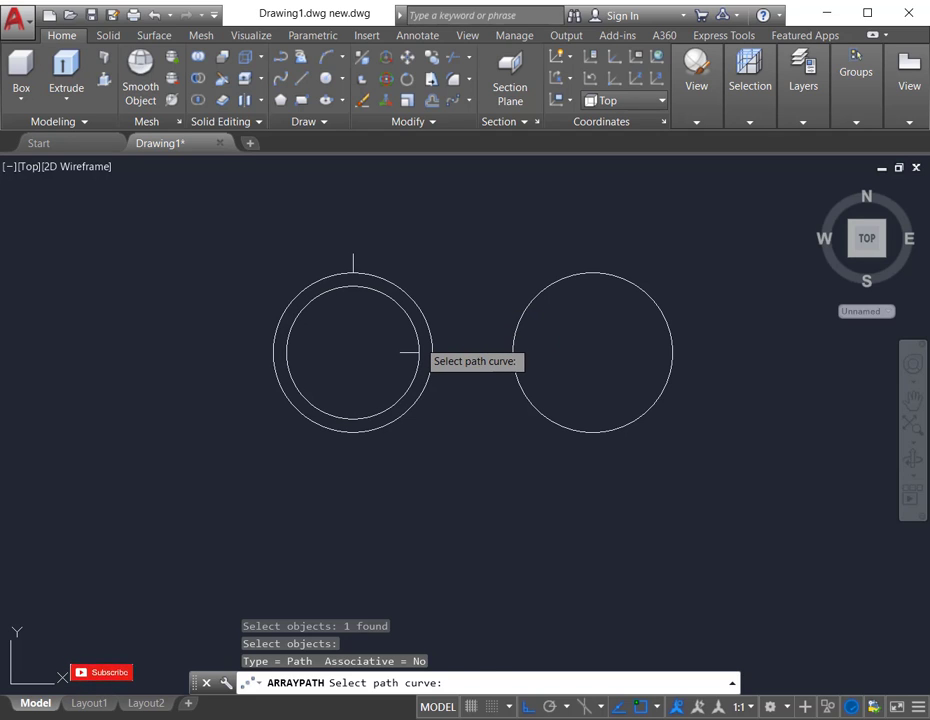
{"action": "left_click", "coordinate": [418, 341]}
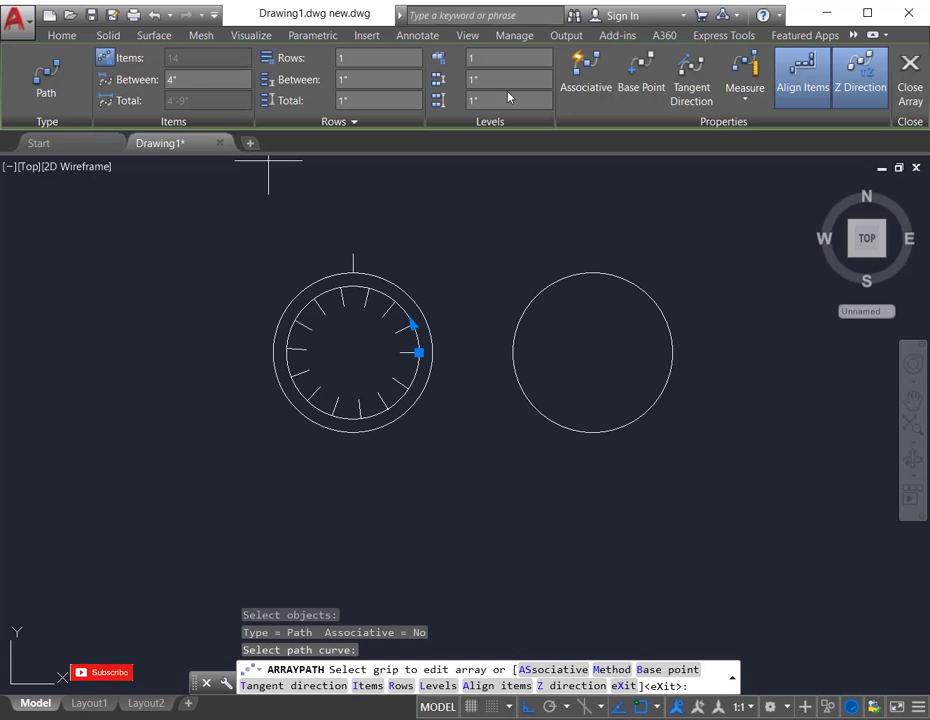
- Change the inner circle's path array to the Divide method with 4 items and finish it
{"action": "left_click", "coordinate": [745, 97]}
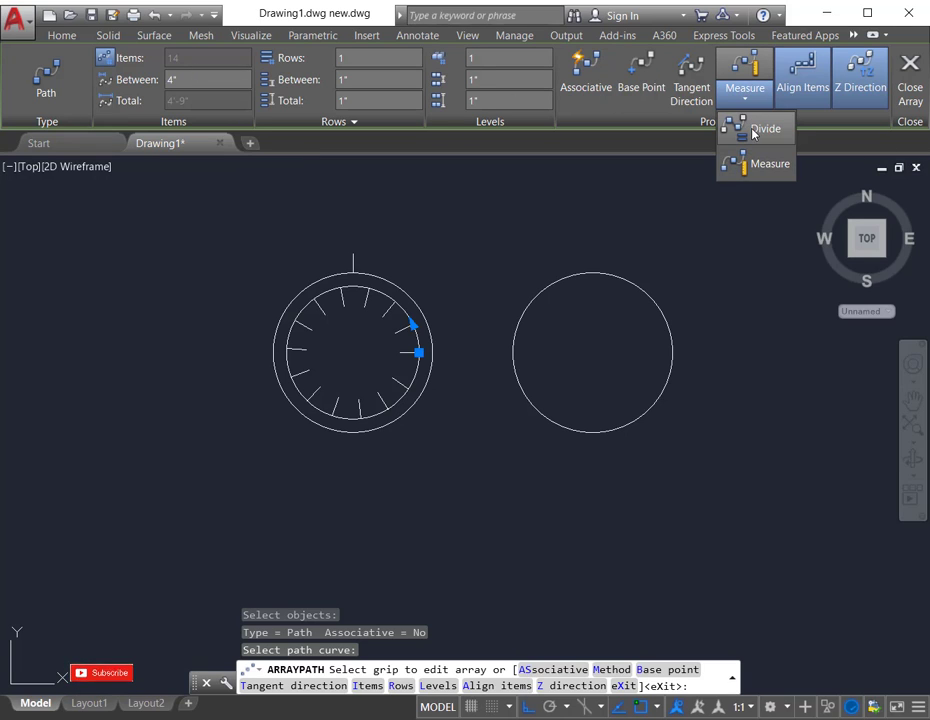
{"action": "left_click", "coordinate": [760, 129]}
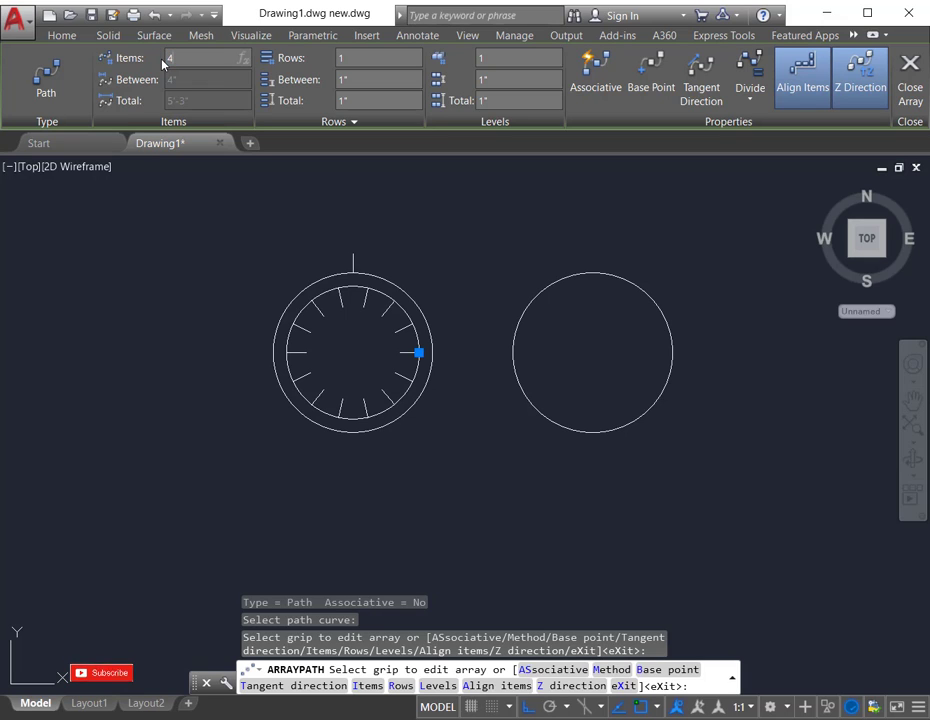
{"action": "type", "text": "4"}
{"action": "key", "text": "Return"}
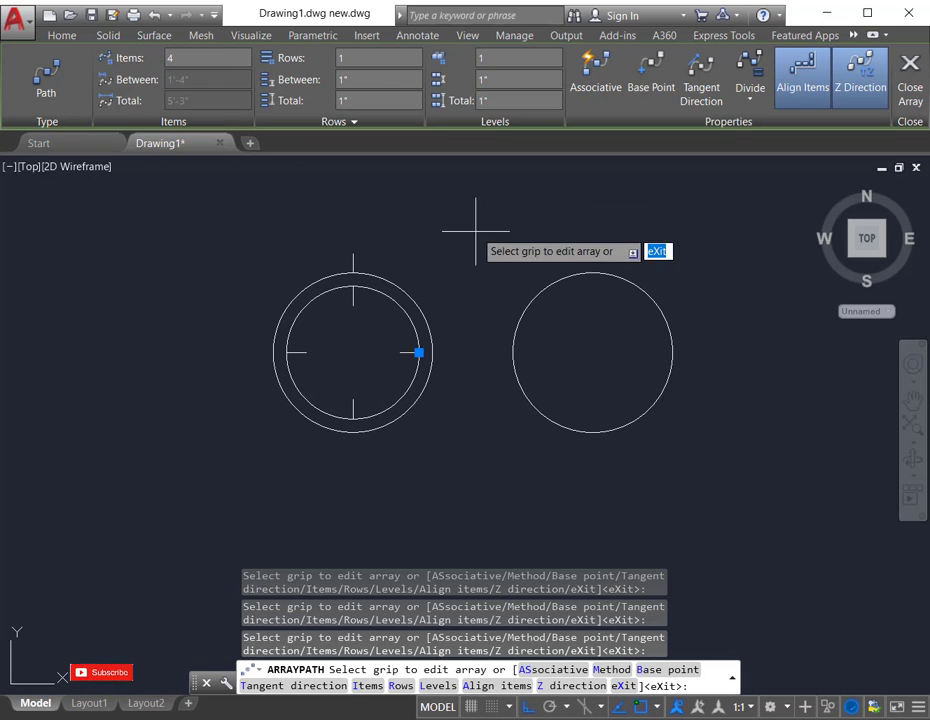
{"action": "key", "text": "Escape"}
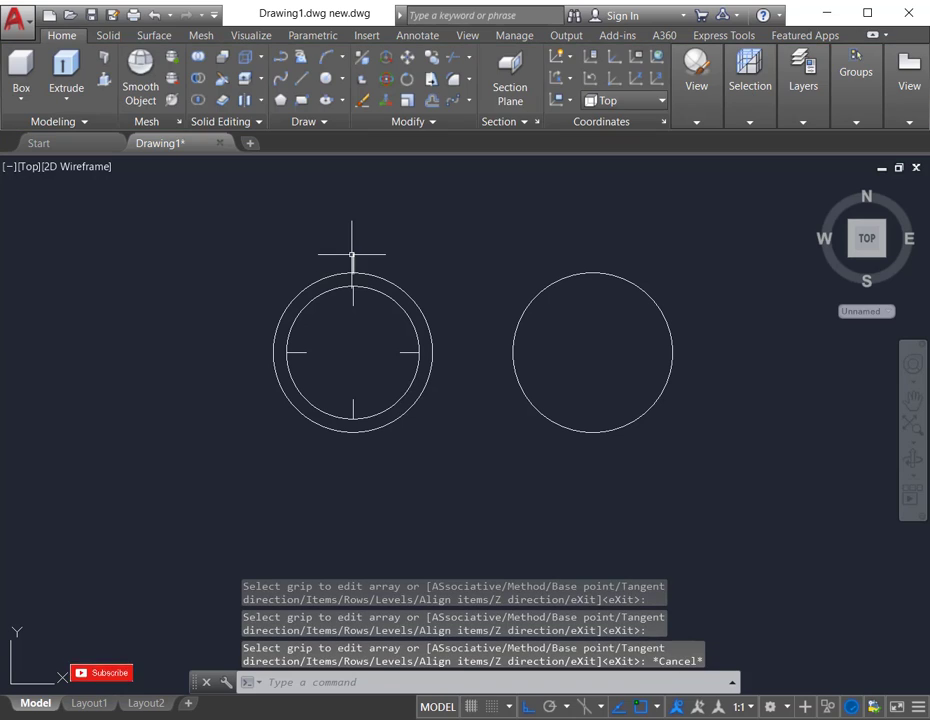
- Create a path array of the short vertical line along the outer circle, using the Divide method with 4 items
{"action": "left_click", "coordinate": [352, 255]}
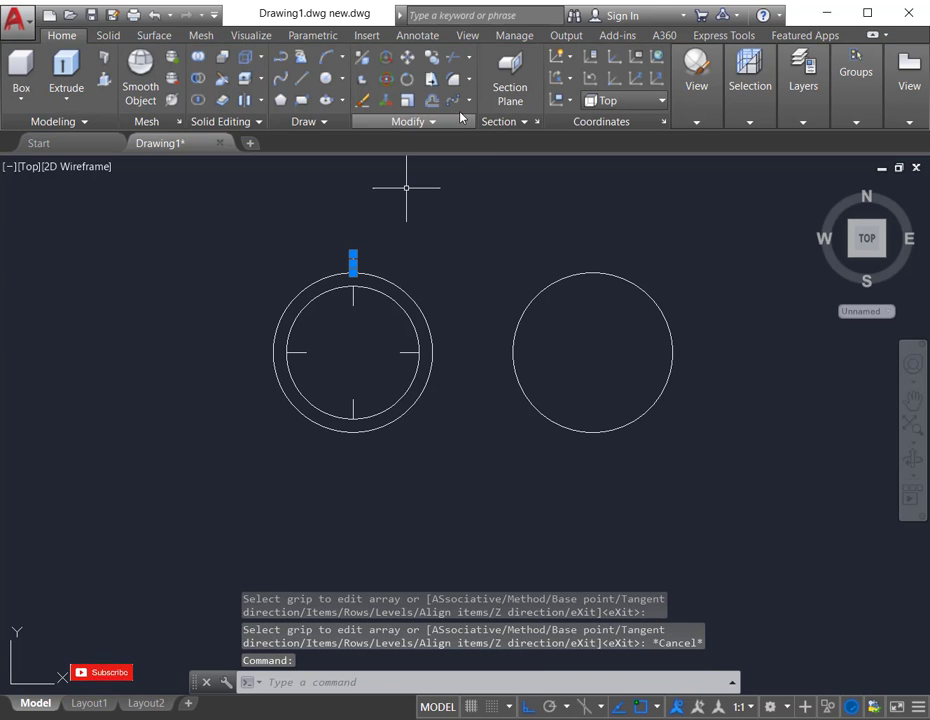
{"action": "left_click", "coordinate": [450, 103]}
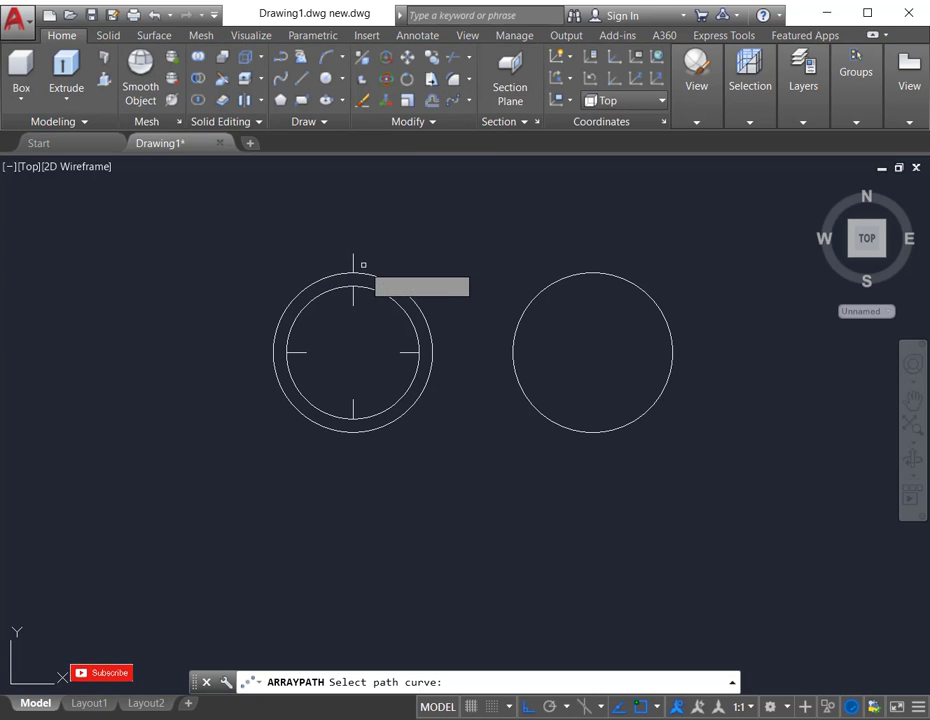
{"action": "left_click", "coordinate": [353, 262]}
{"action": "left_click", "coordinate": [379, 270]}
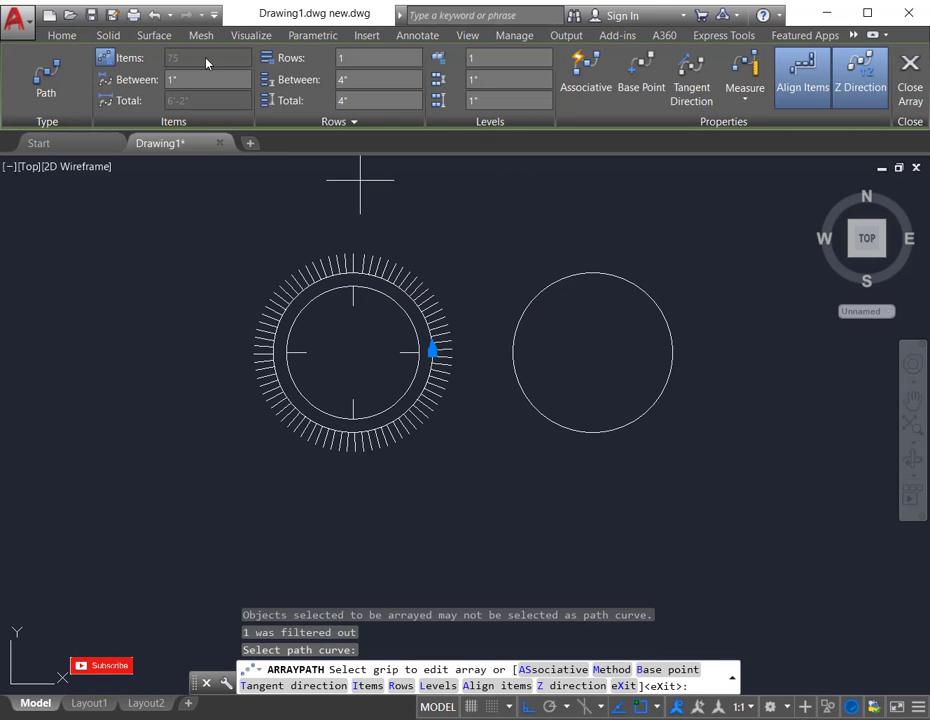
{"action": "left_click", "coordinate": [745, 97]}
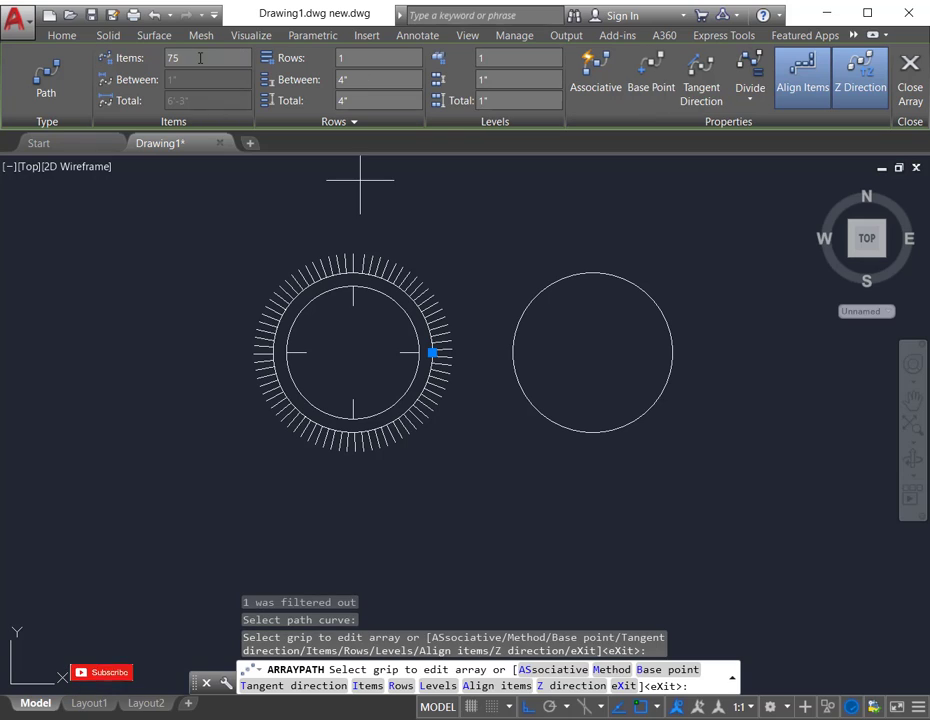
{"action": "left_click", "coordinate": [194, 58]}
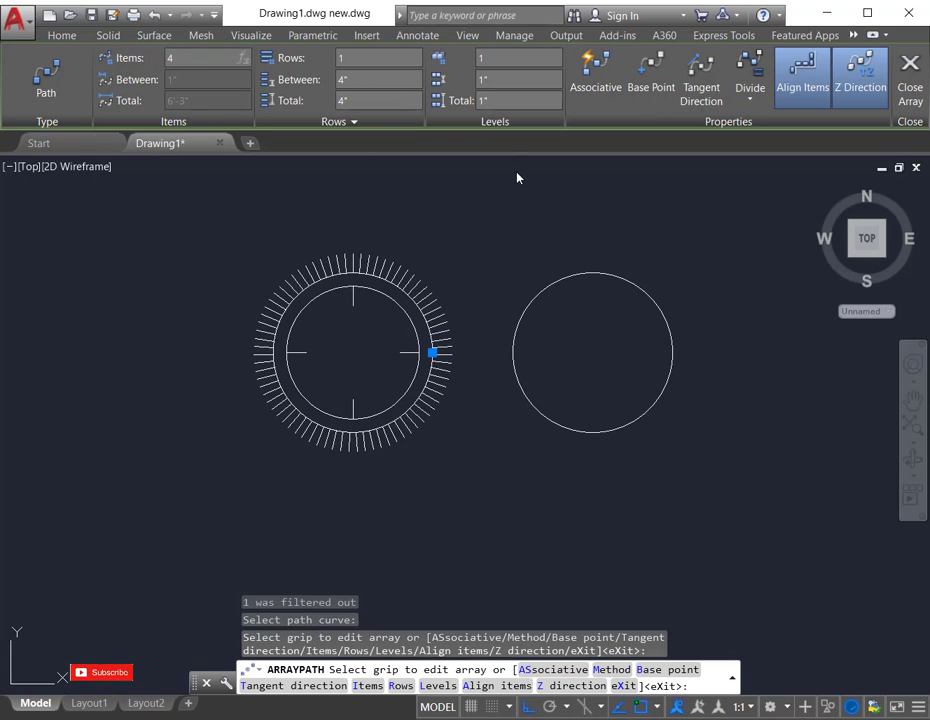
{"action": "key", "text": "Return"}
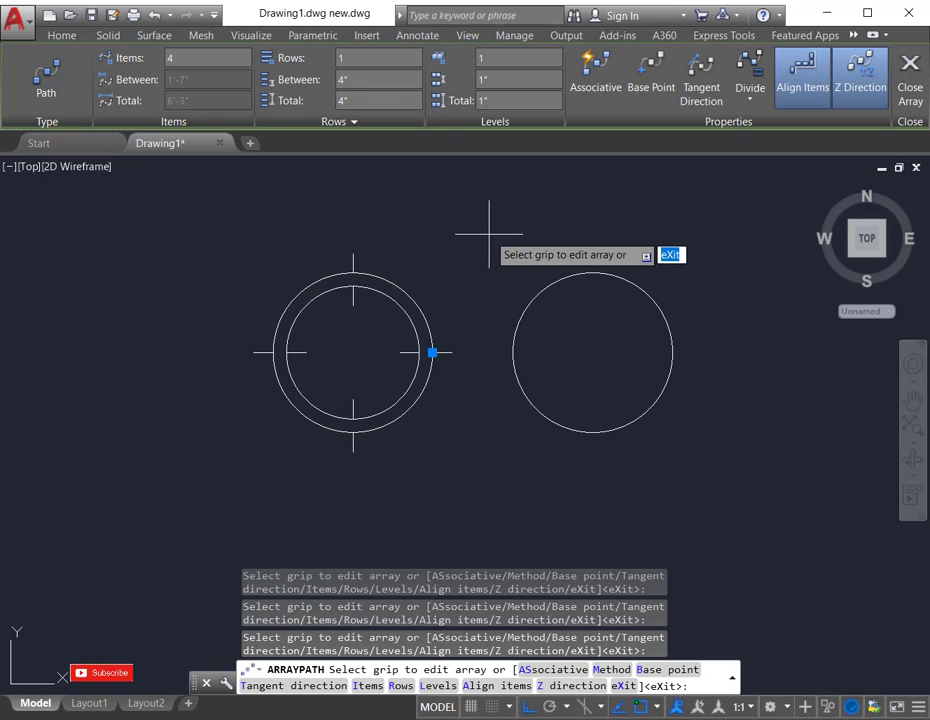
- Finish the outer circle's path array and switch the viewport to the SW Isometric view
{"action": "key", "text": "Escape"}
{"action": "scroll", "coordinate": [466, 298], "scroll_direction": "down", "scroll_amount": 2}
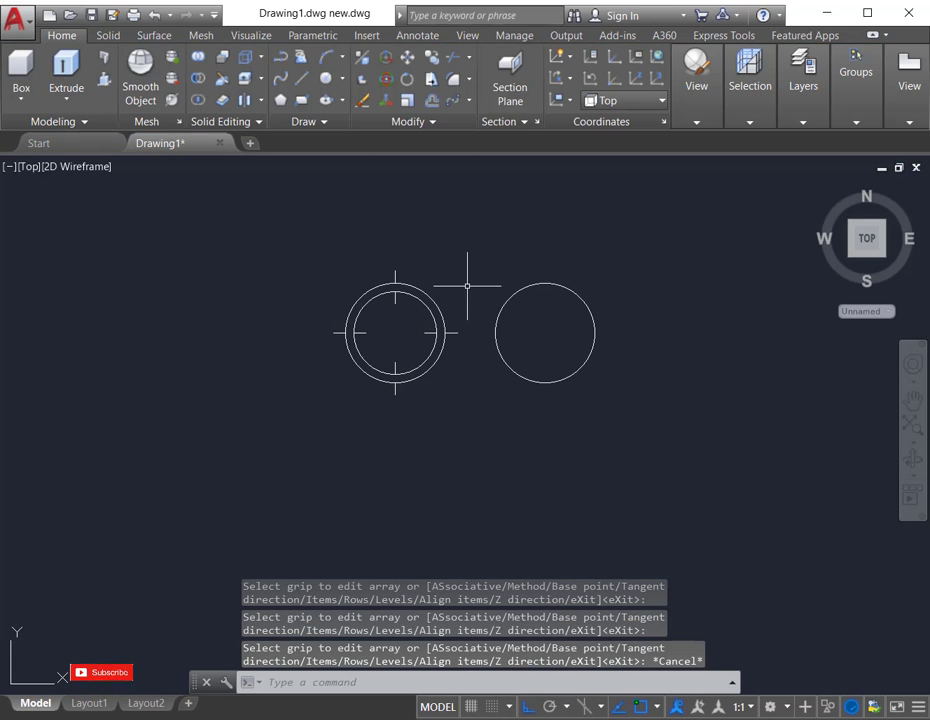
{"action": "scroll", "coordinate": [461, 262], "scroll_direction": "up", "scroll_amount": 2}
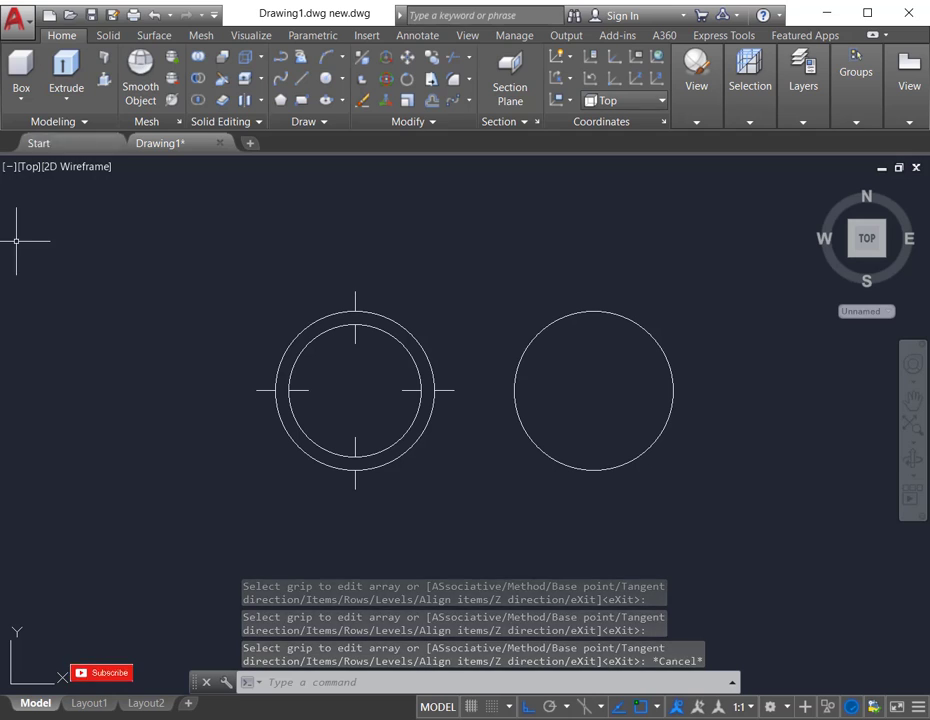
{"action": "left_click", "coordinate": [28, 167]}
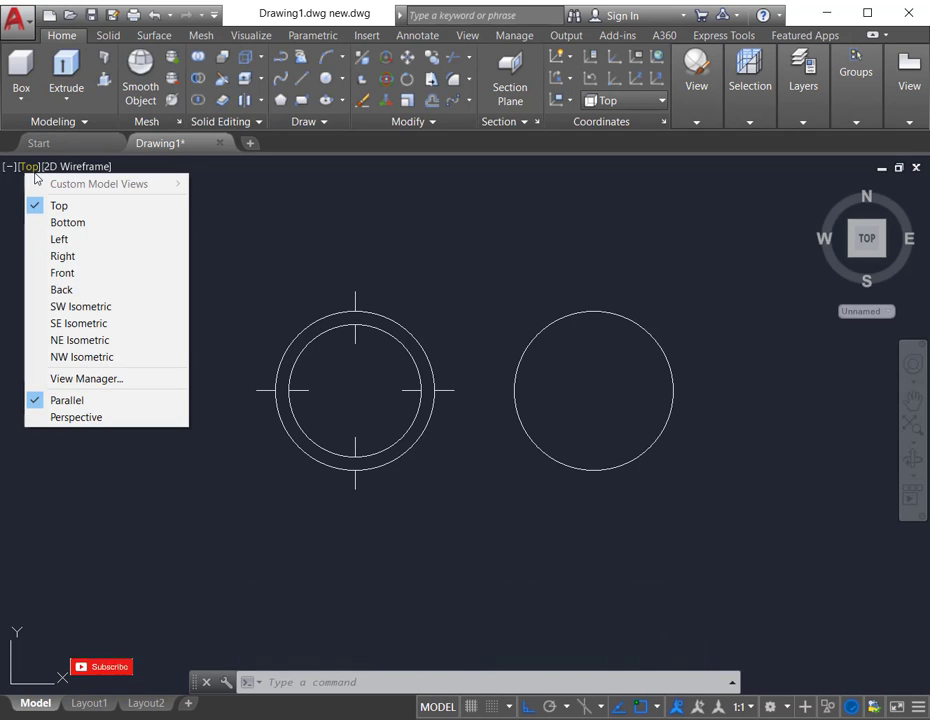
{"action": "left_click", "coordinate": [90, 313]}
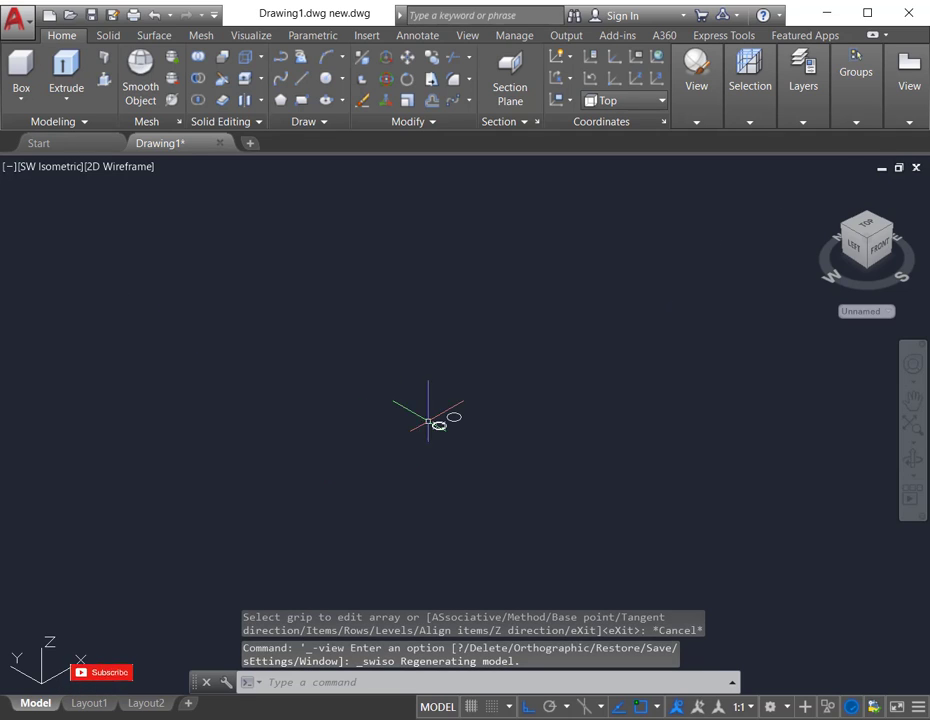
{"action": "scroll", "coordinate": [428, 421], "scroll_direction": "up", "scroll_amount": 8}
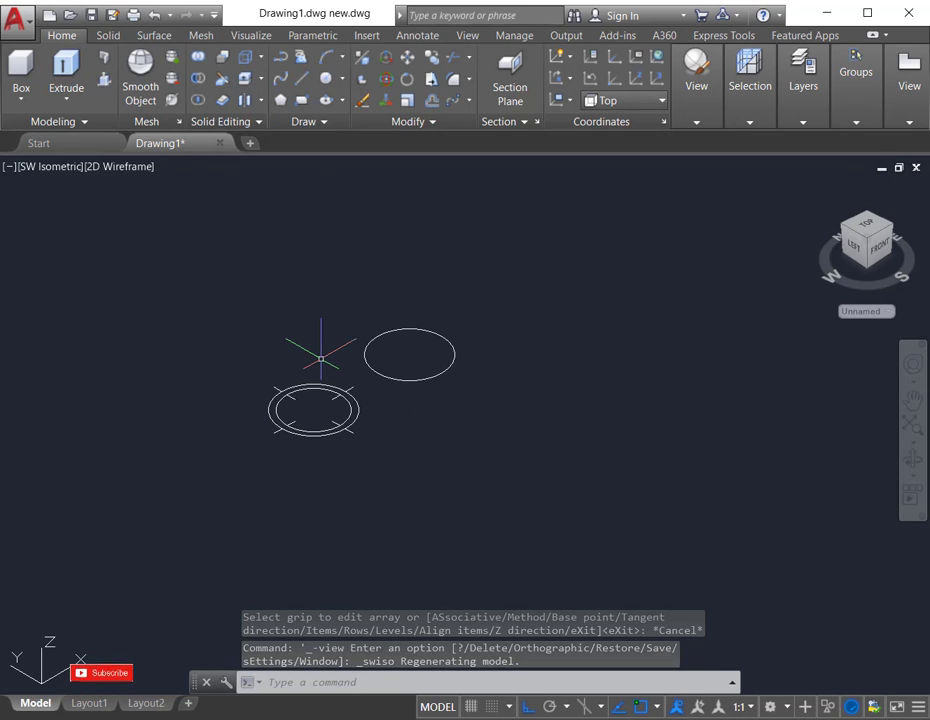
{"action": "scroll", "coordinate": [320, 358], "scroll_direction": "up", "scroll_amount": 4}
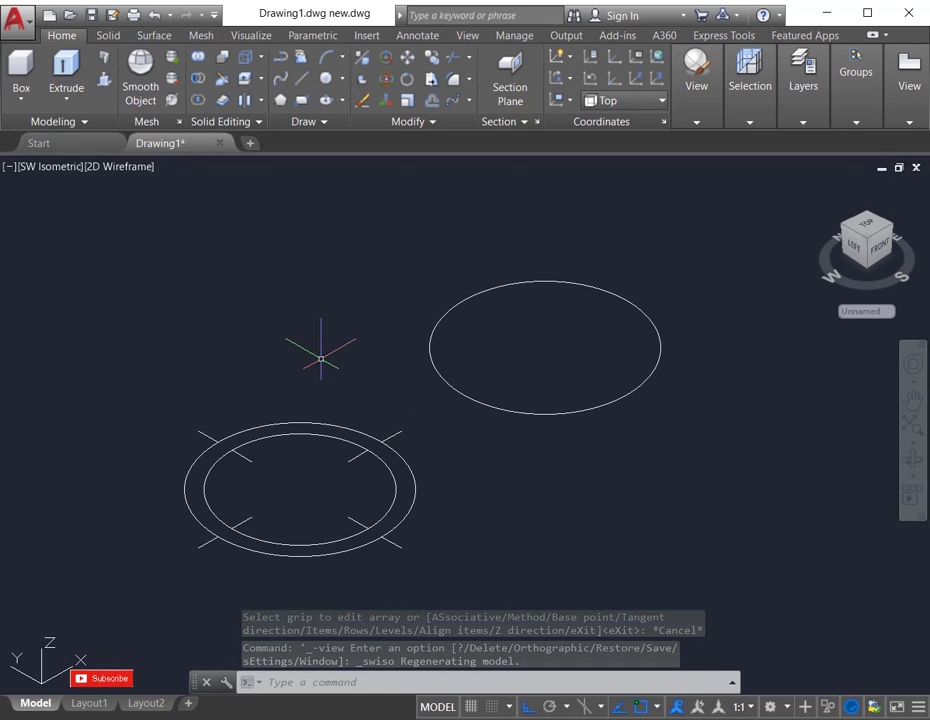
- Move the outer circle and its four tick lines 20 inches straight up along the Z axis
{"action": "left_click", "coordinate": [236, 434]}
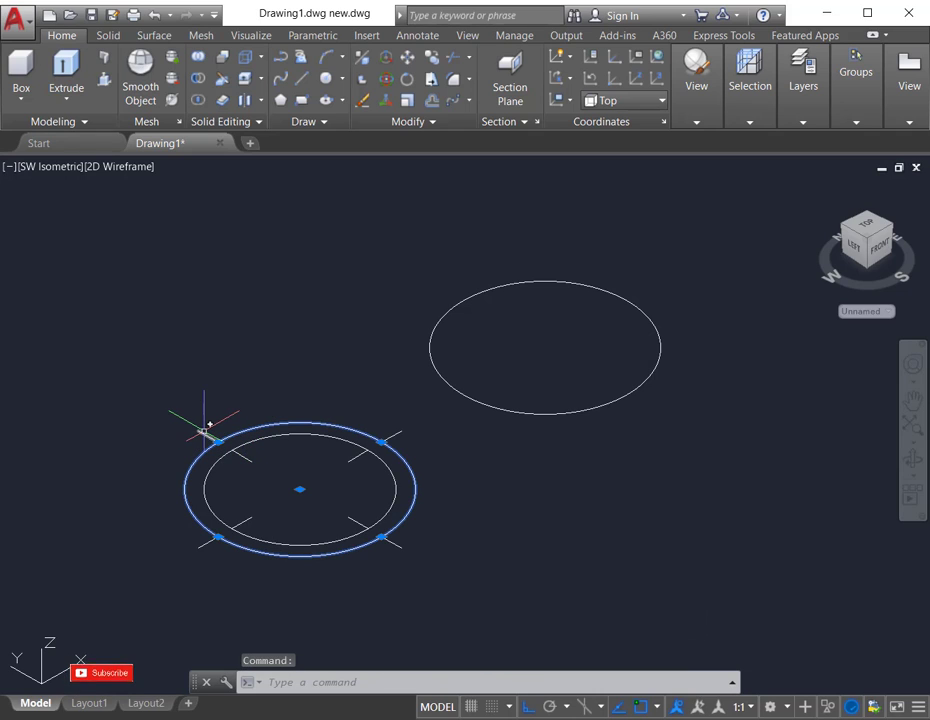
{"action": "left_click", "coordinate": [204, 433]}
{"action": "left_click", "coordinate": [401, 431]}
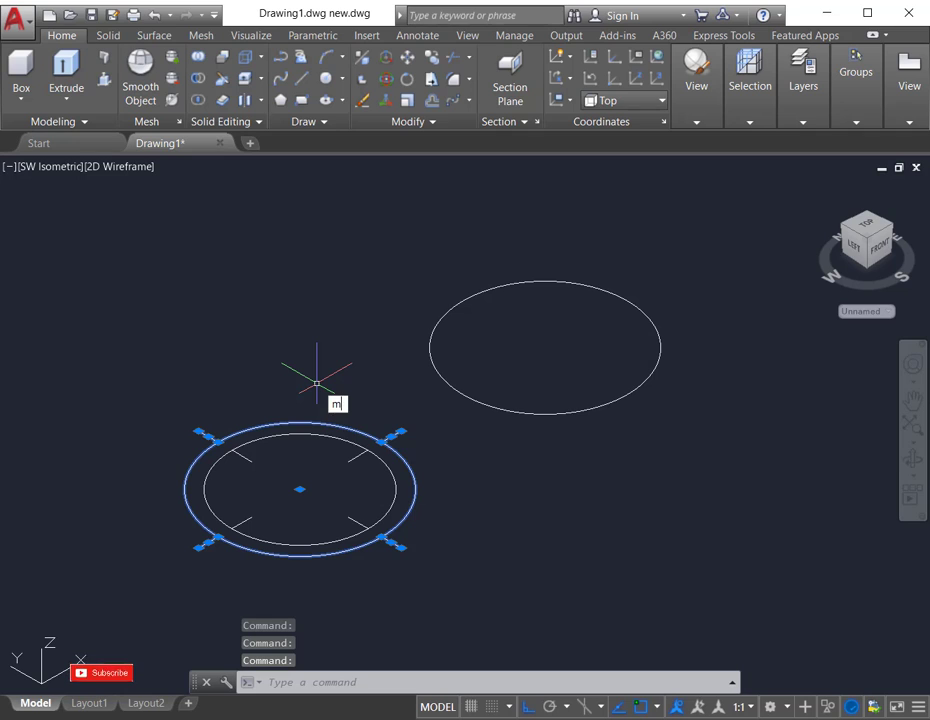
{"action": "key", "text": "Return"}
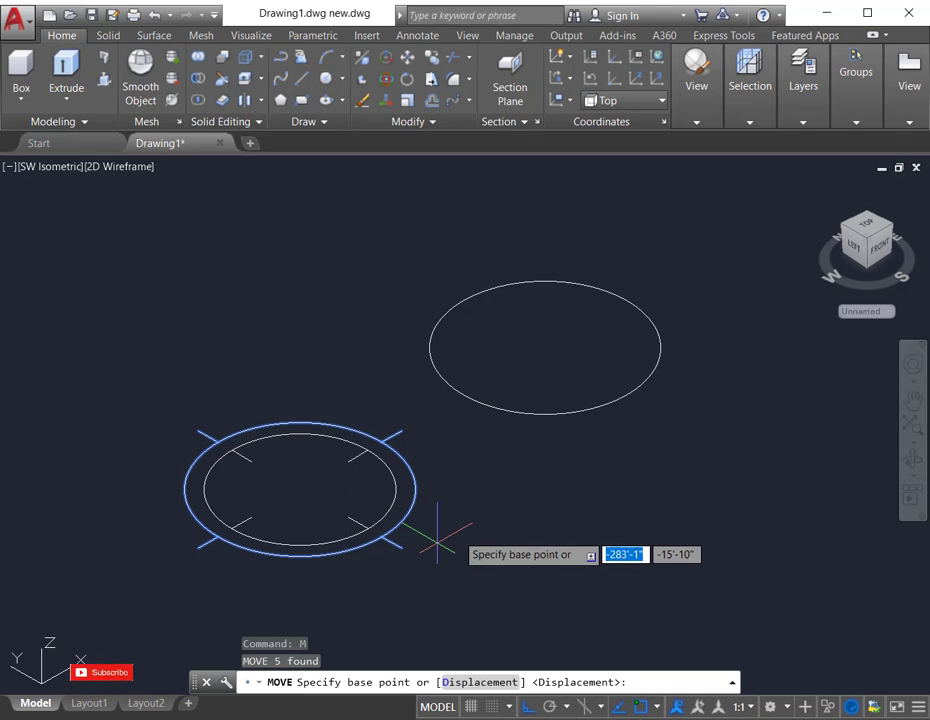
{"action": "left_click", "coordinate": [461, 531]}
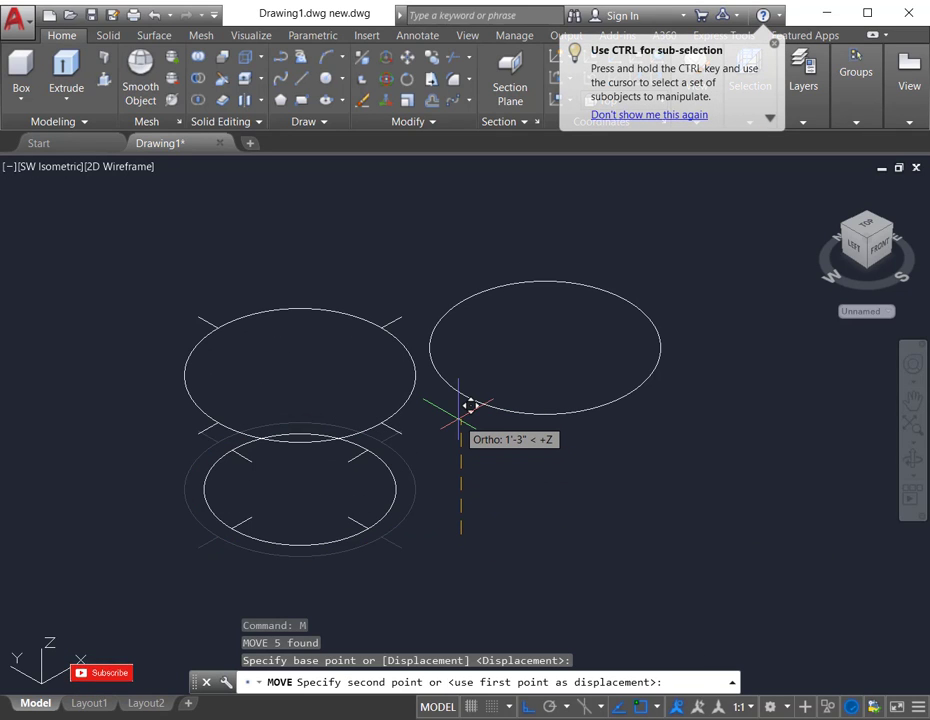
{"action": "type", "text": "20"}
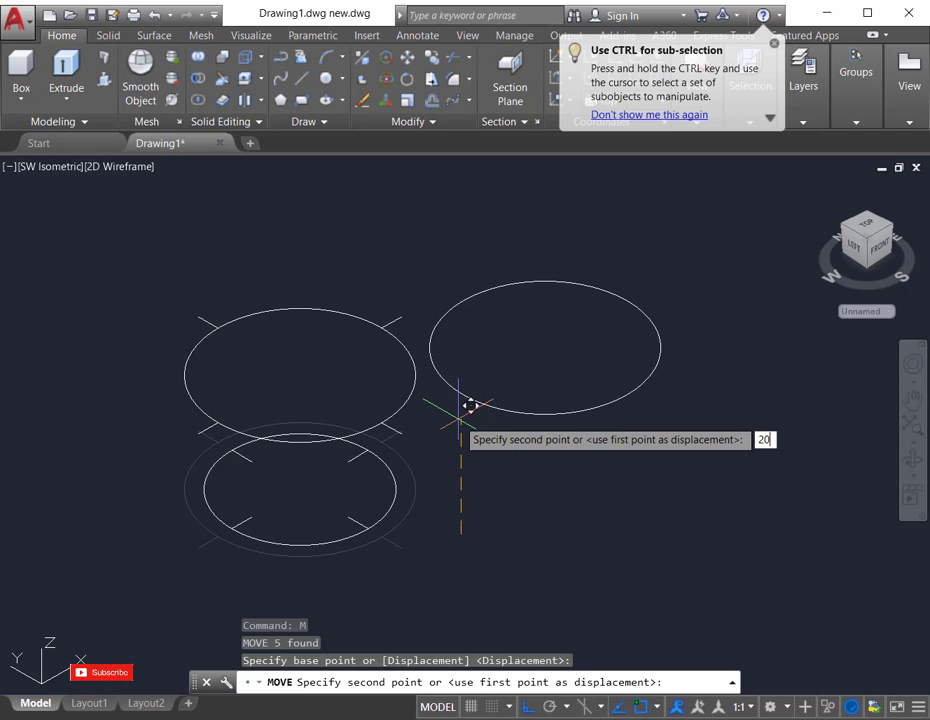
{"action": "key", "text": "Return"}
{"action": "scroll", "coordinate": [573, 434], "scroll_direction": "down", "scroll_amount": 4}
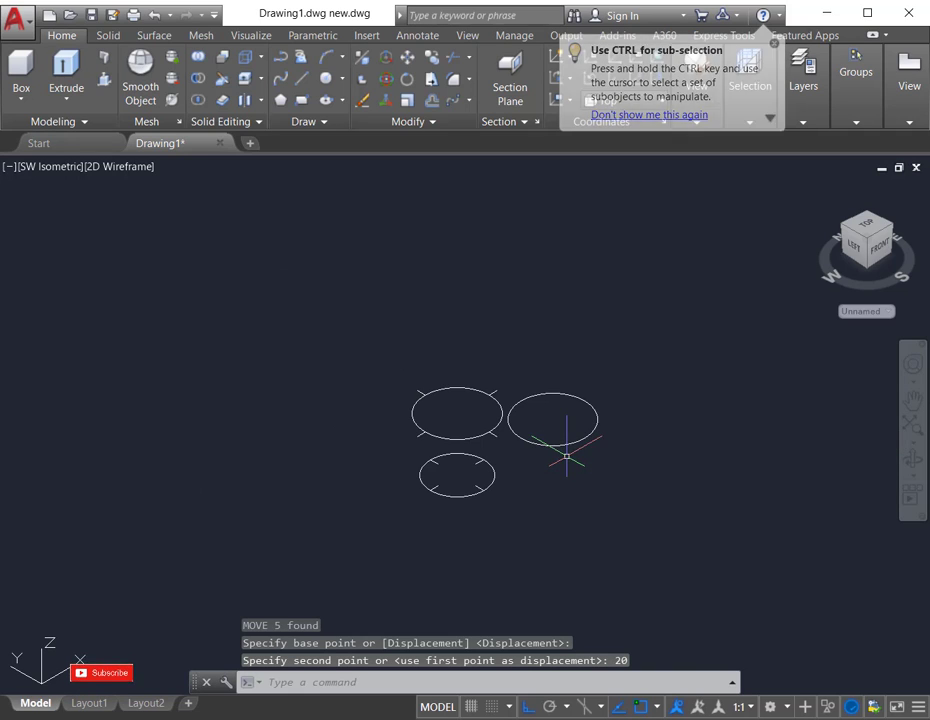
{"action": "scroll", "coordinate": [573, 461], "scroll_direction": "up", "scroll_amount": 4}
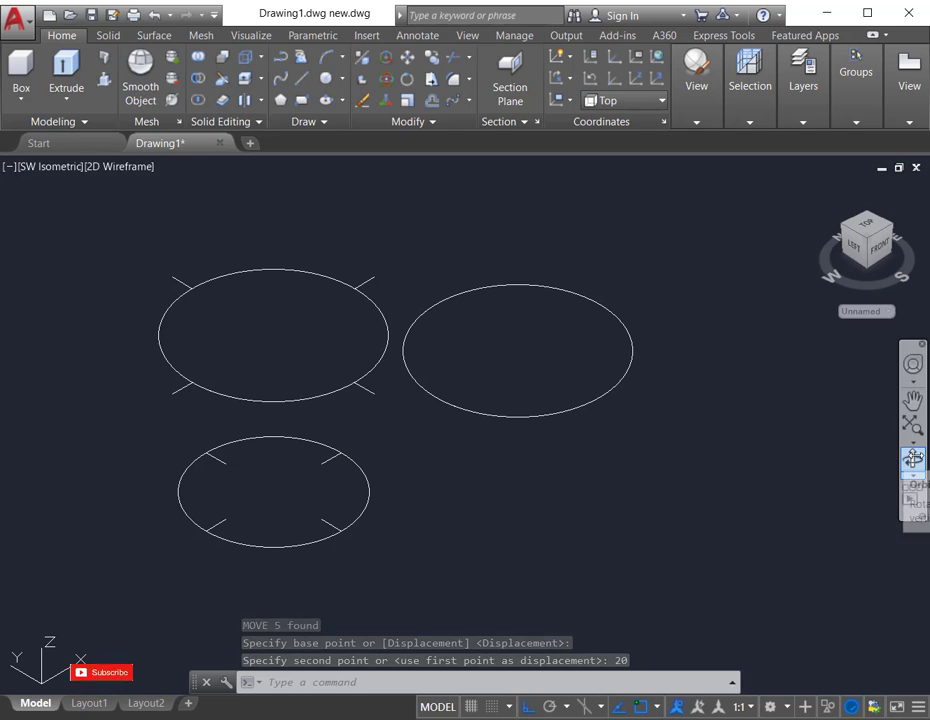
- Draw a 3D polyline from the raised circle's west quadrant, where its tick meets it, down to the lower circle's west quadrant
{"action": "left_click", "coordinate": [913, 459]}
{"action": "left_click_drag", "start_coordinate": [609, 490], "coordinate": [641, 494]}
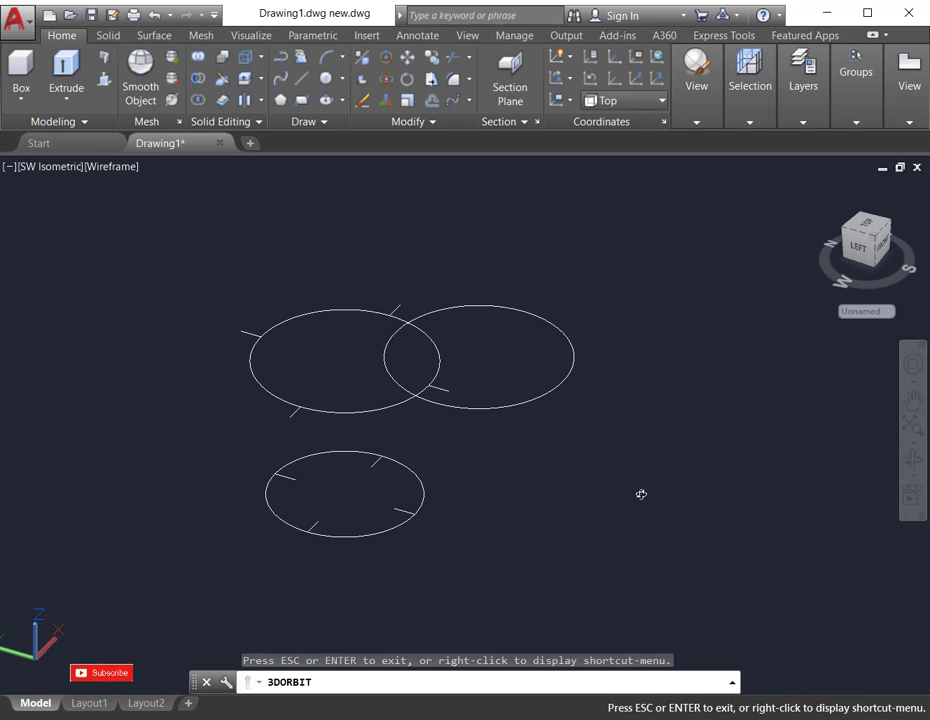
{"action": "left_click_drag", "start_coordinate": [548, 488], "coordinate": [500, 497]}
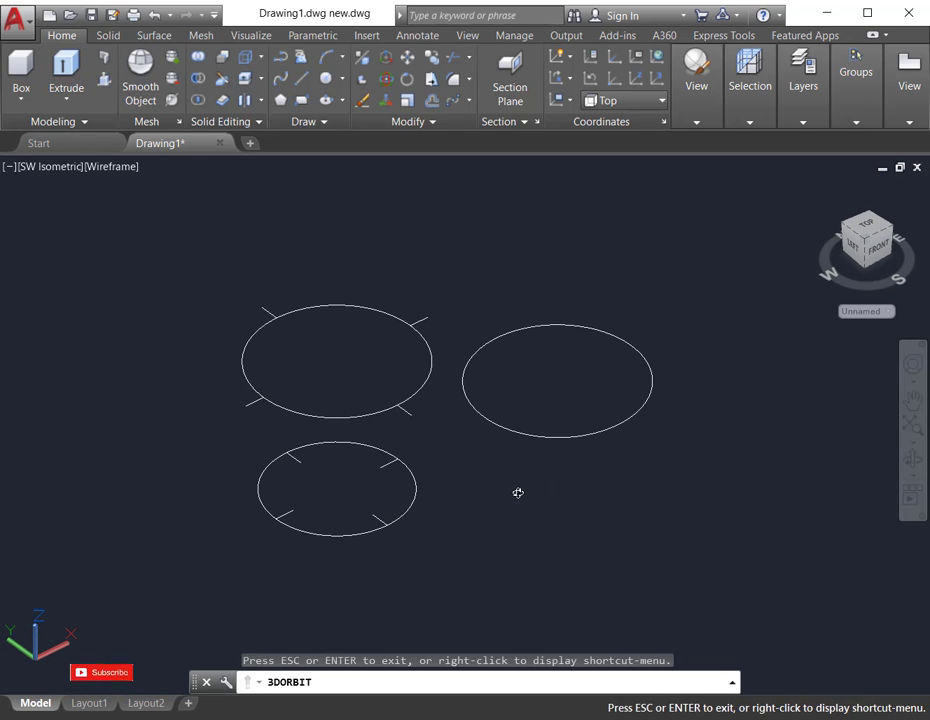
{"action": "key", "text": "Escape"}
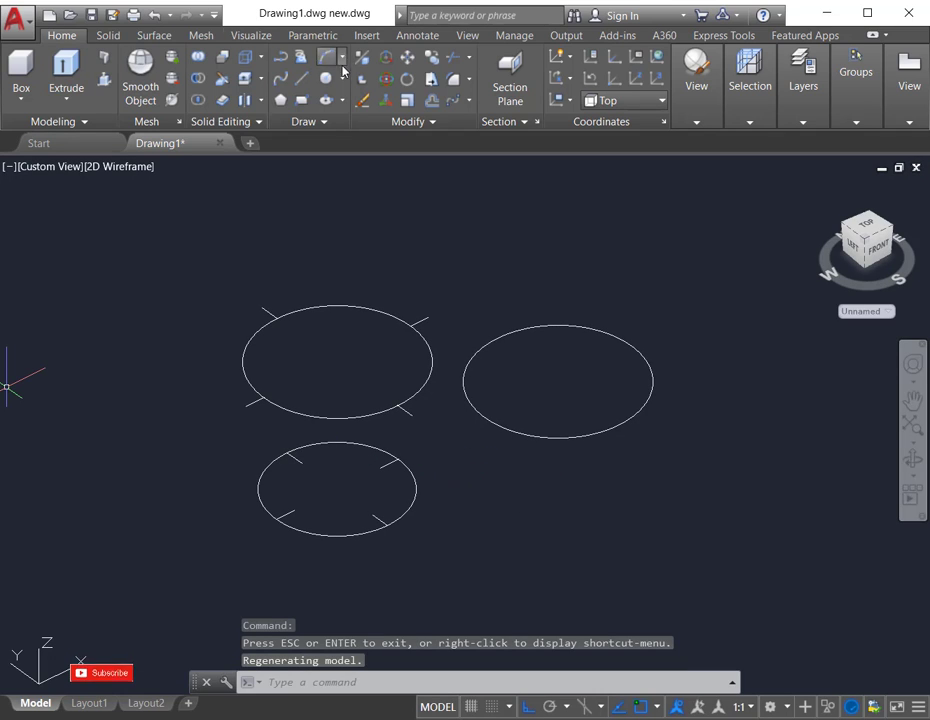
{"action": "left_click", "coordinate": [302, 58]}
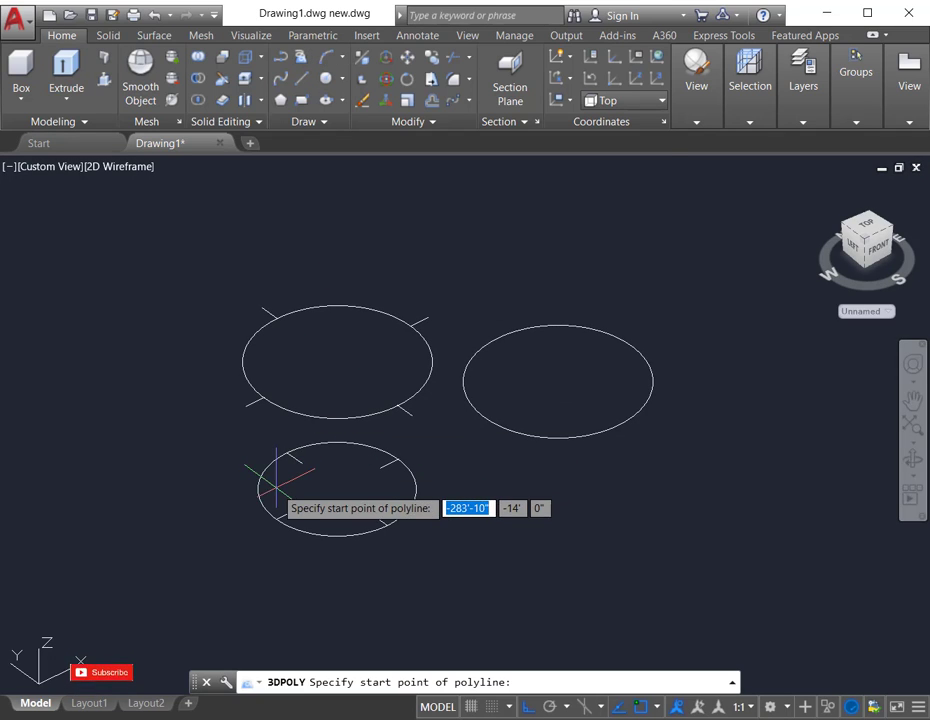
{"action": "scroll", "coordinate": [255, 430], "scroll_direction": "up", "scroll_amount": 4}
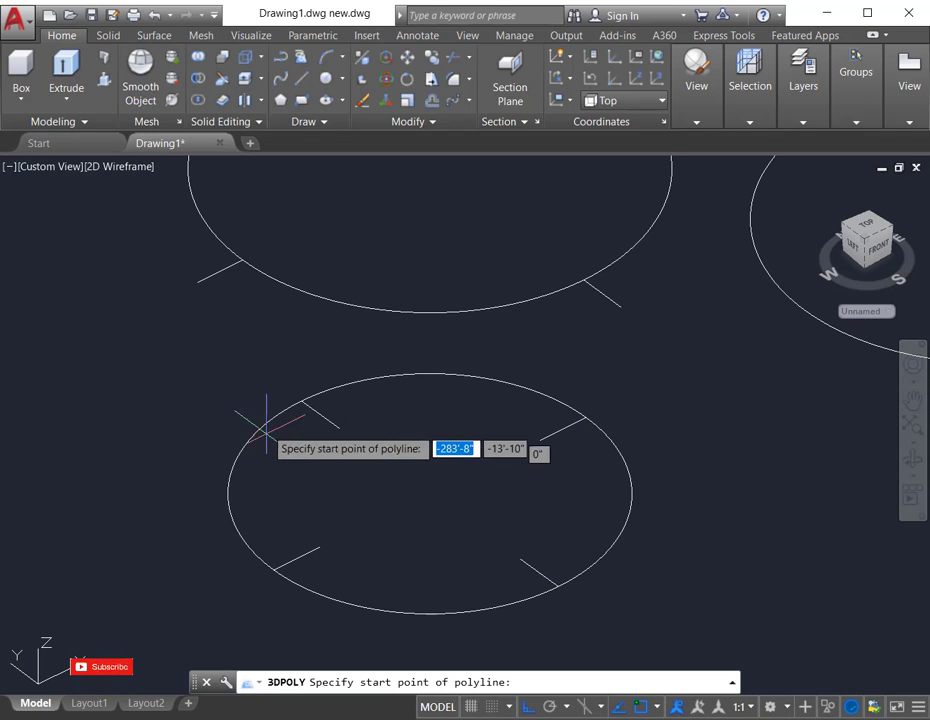
{"action": "left_click", "coordinate": [242, 260]}
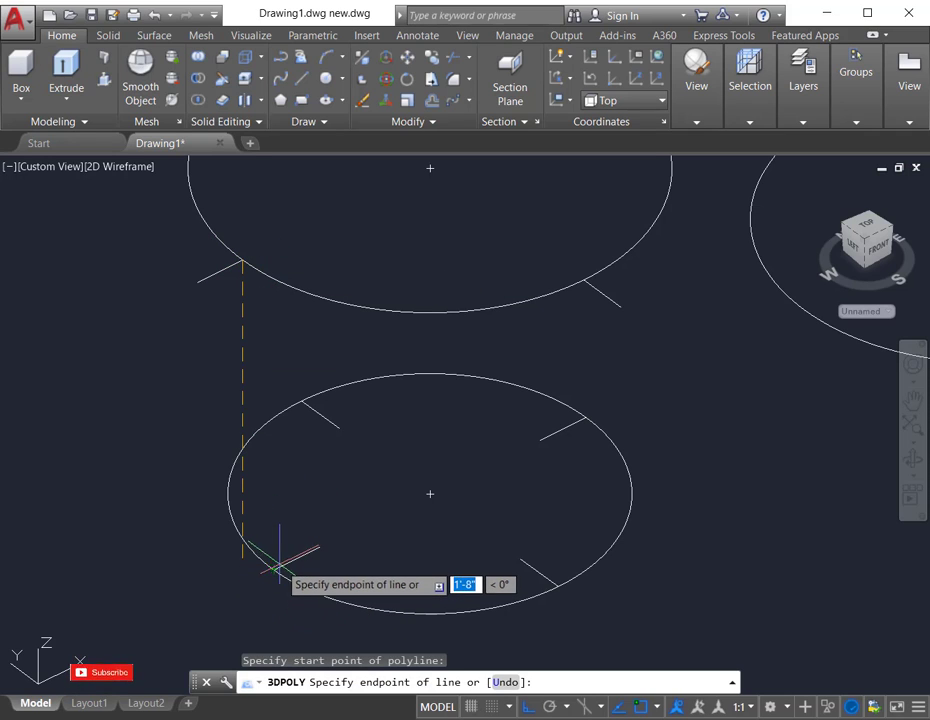
{"action": "left_click", "coordinate": [278, 567]}
{"action": "key", "text": "Return"}
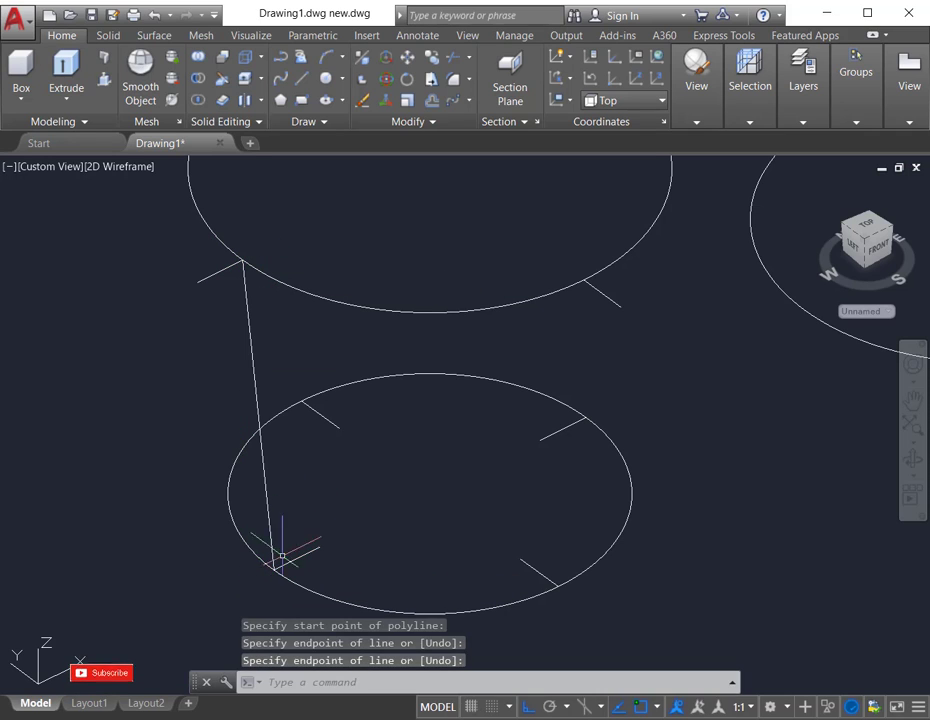
- Draw a 3D polyline connecting the south quadrants of the raised and lower circles at their tick lines
{"action": "left_click", "coordinate": [297, 60]}
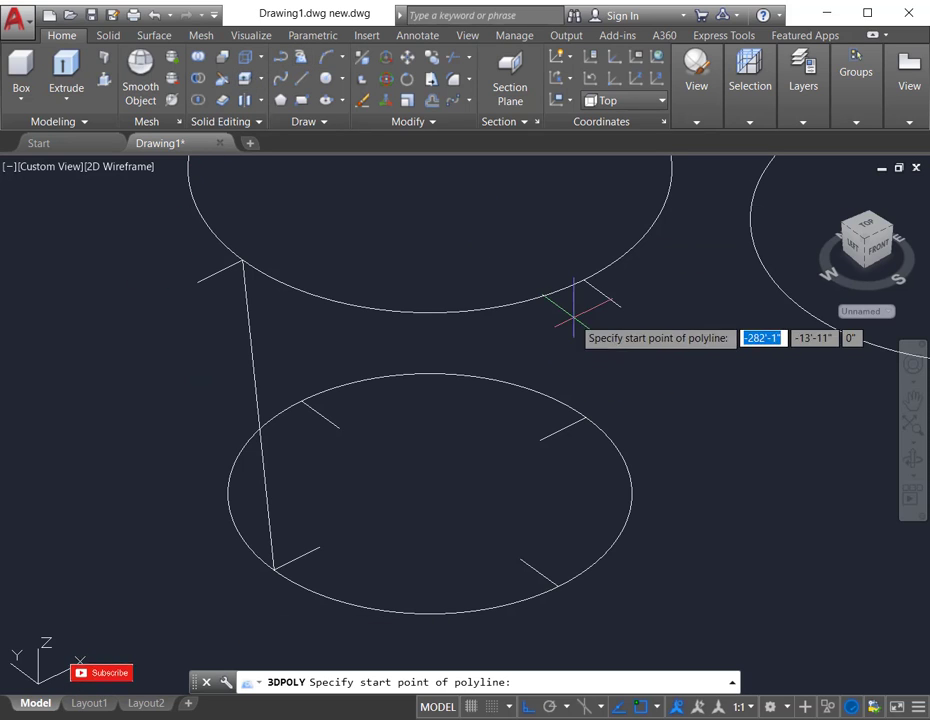
{"action": "left_click", "coordinate": [584, 279]}
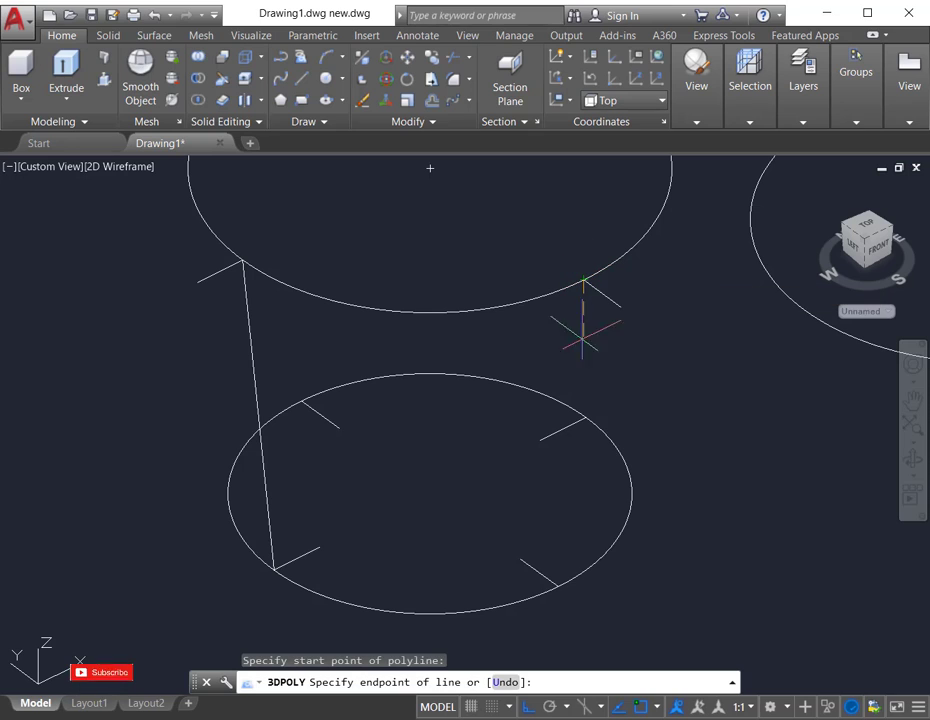
{"action": "left_click", "coordinate": [558, 586]}
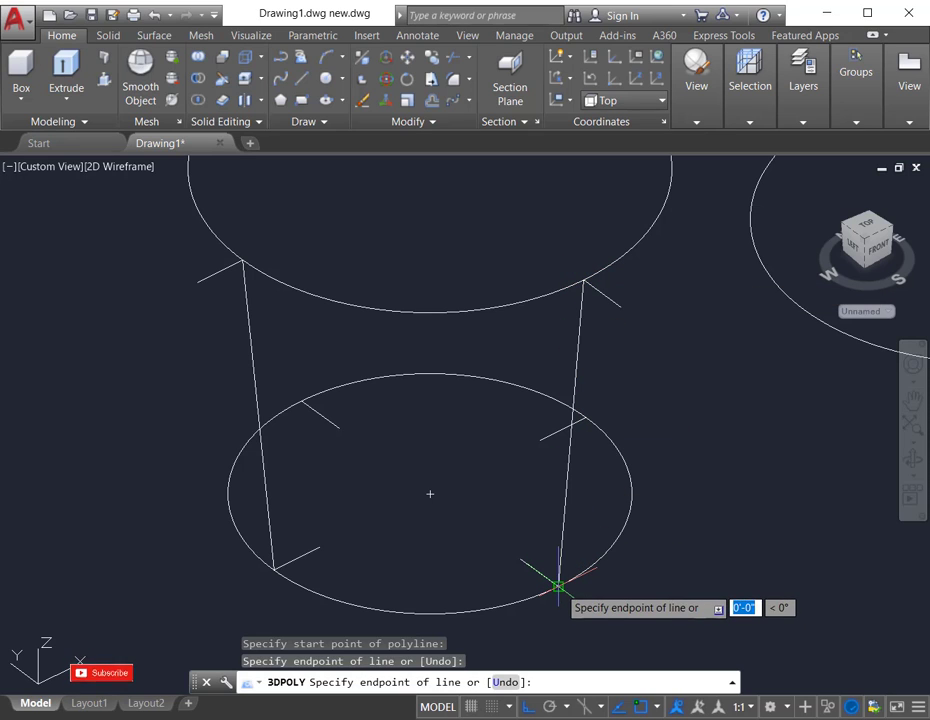
{"action": "key", "text": "Return"}
- Draw a 3D polyline from the raised circle's north quadrant down to the lower circle's north quadrant
{"action": "scroll", "coordinate": [483, 492], "scroll_direction": "down", "scroll_amount": 4}
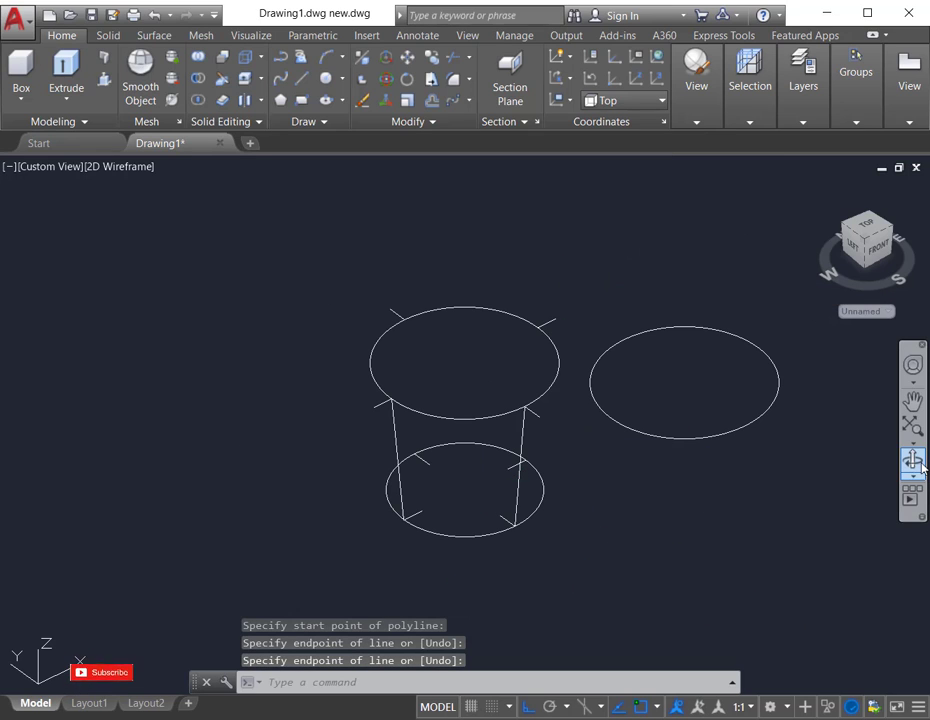
{"action": "middle_click_drag", "start_coordinate": [766, 492], "coordinate": [612, 505], "text": "shift"}
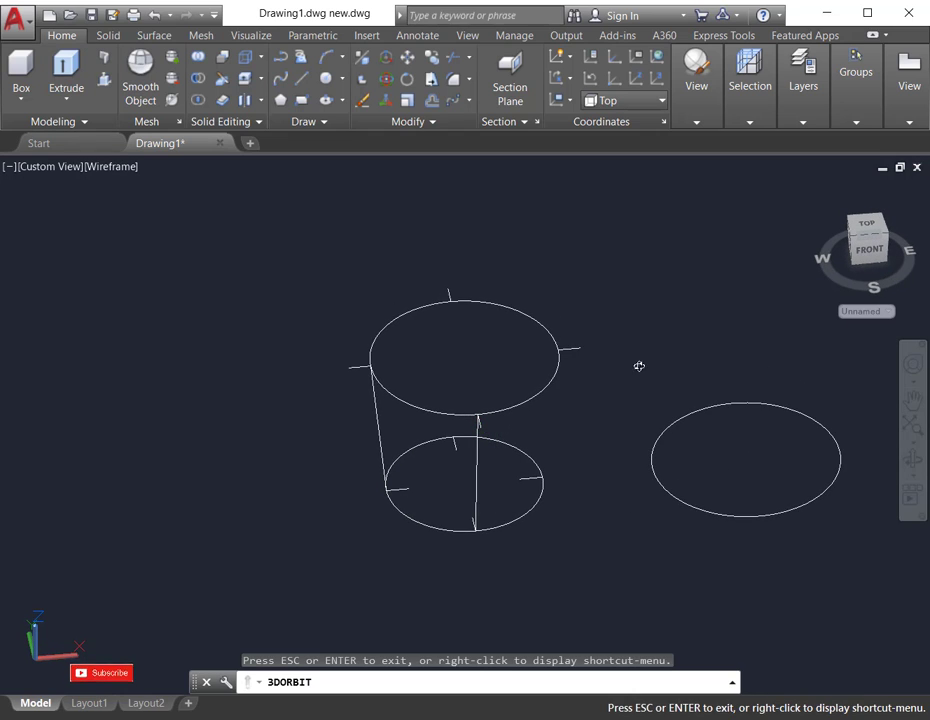
{"action": "mouse_move", "coordinate": [639, 366]}
{"action": "middle_mouse_down", "text": "shift"}
{"action": "mouse_move", "coordinate": [662, 390]}
{"action": "mouse_move", "coordinate": [608, 394]}
{"action": "mouse_move", "coordinate": [656, 359]}
{"action": "middle_mouse_up", "text": "shift"}
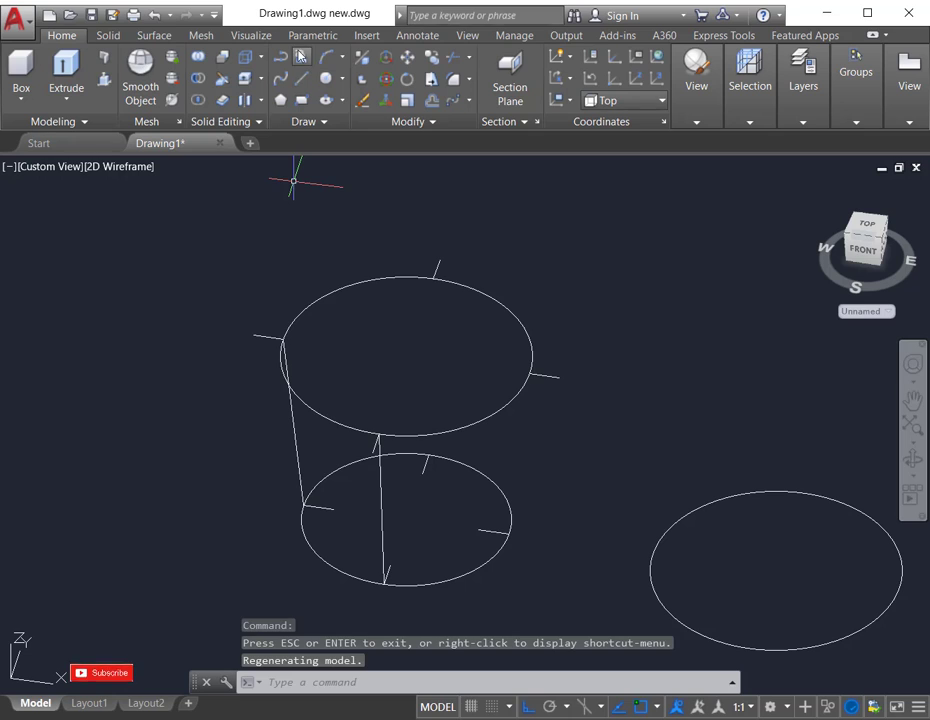
{"action": "left_click", "coordinate": [300, 56]}
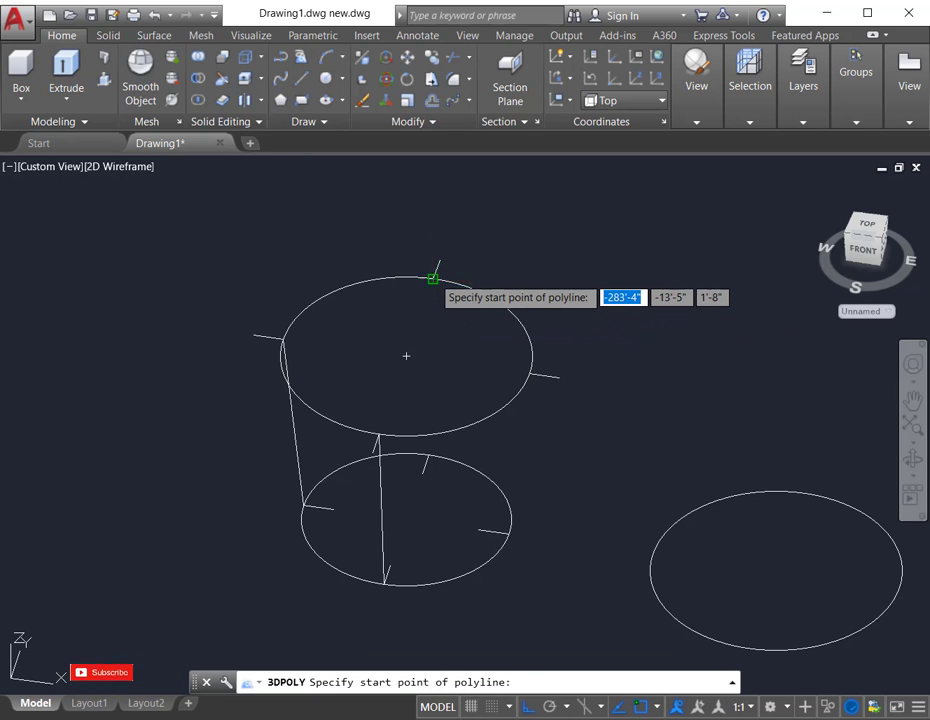
{"action": "left_click", "coordinate": [432, 278]}
{"action": "left_click", "coordinate": [428, 455]}
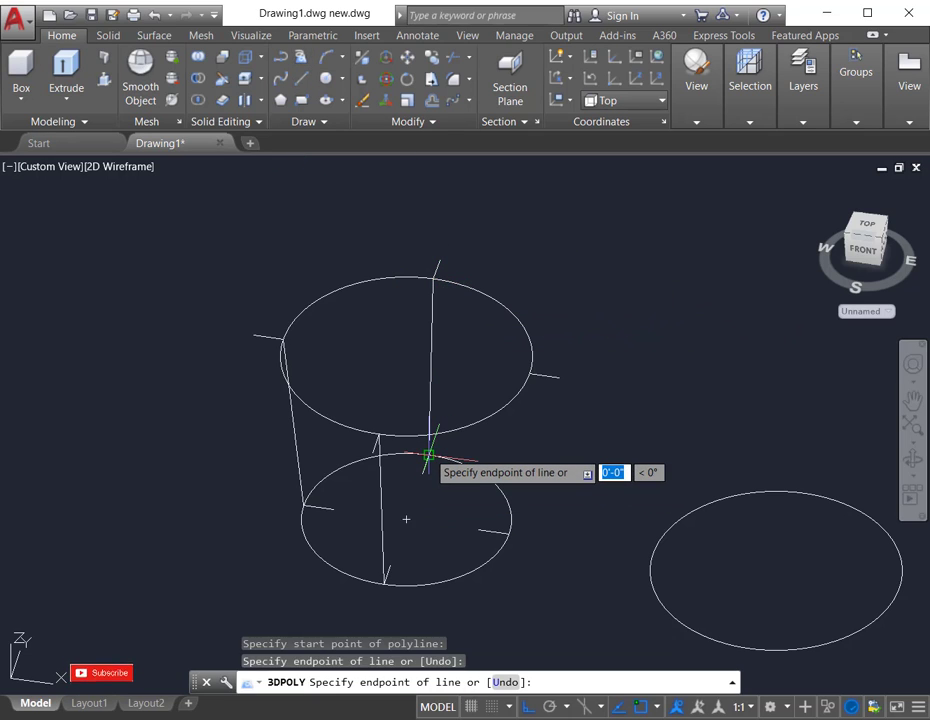
{"action": "key", "text": "Return"}
- Repeat the 3D polyline command to connect the east quadrants of the raised and lower circles
{"action": "right_click", "coordinate": [587, 284]}
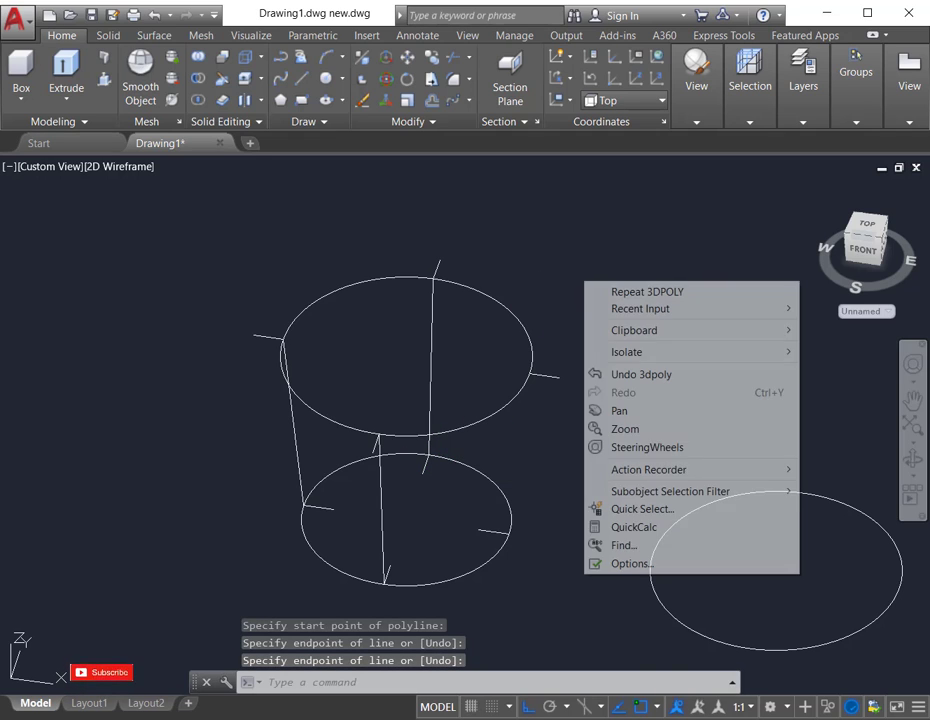
{"action": "left_click", "coordinate": [627, 292]}
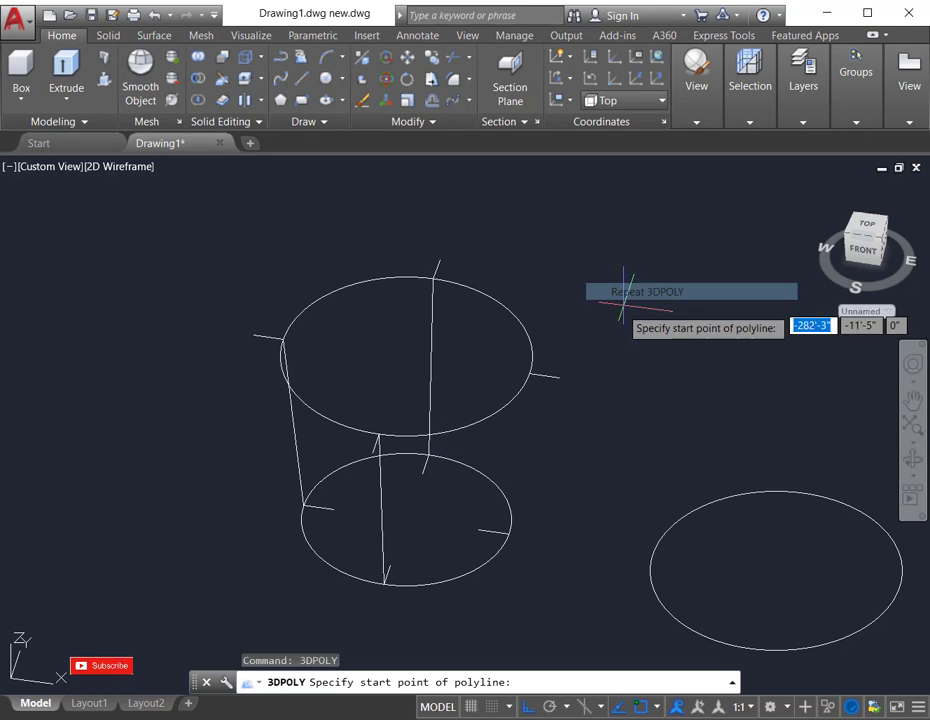
{"action": "left_click", "coordinate": [528, 377]}
{"action": "left_click", "coordinate": [510, 533]}
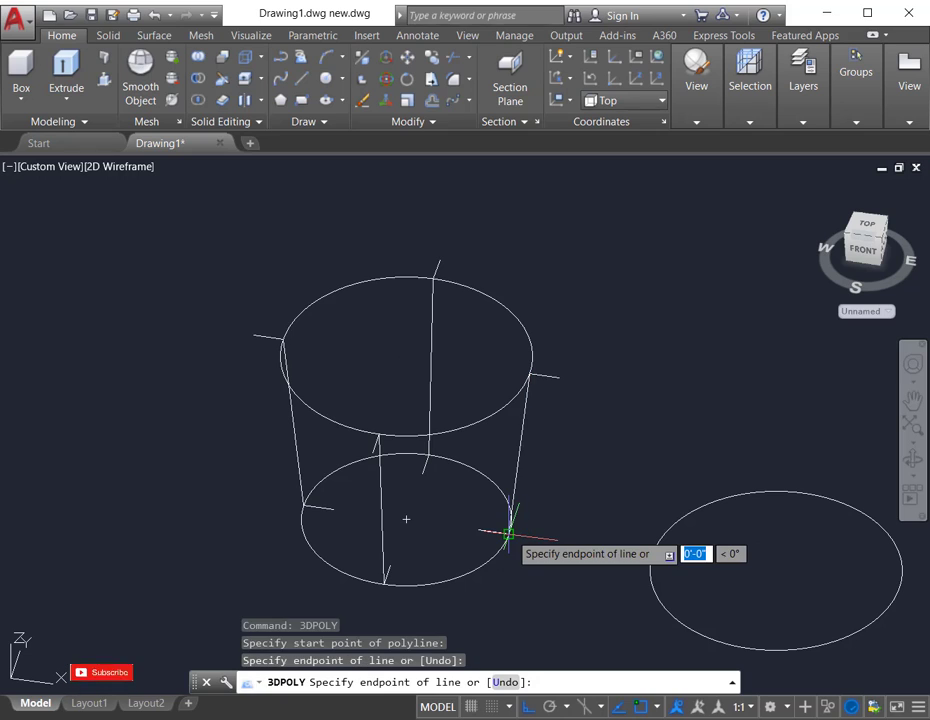
{"action": "key", "text": "Return"}
- Try to draw a 16-inch polyline starting from the raised circle's north quadrant
{"action": "scroll", "coordinate": [495, 450], "scroll_direction": "down", "scroll_amount": 2}
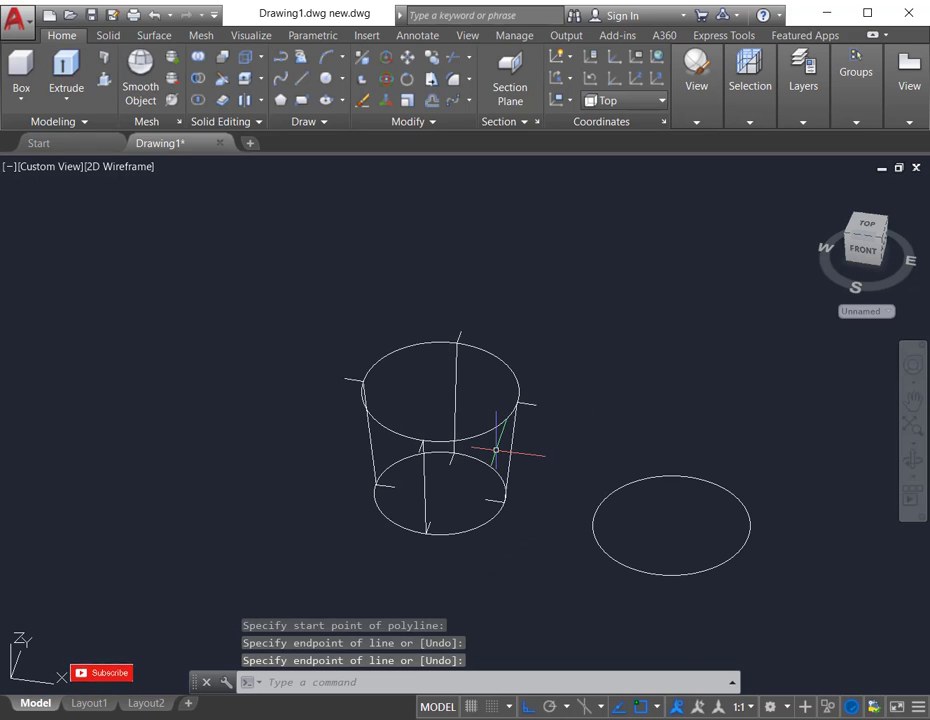
{"action": "scroll", "coordinate": [561, 428], "scroll_direction": "up", "scroll_amount": 2}
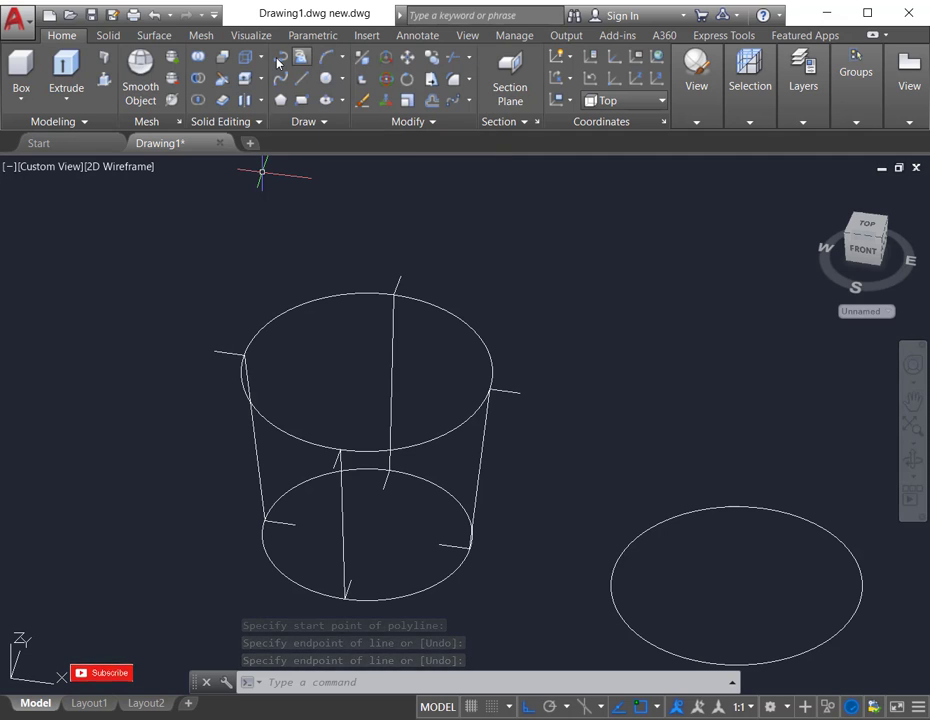
{"action": "left_click", "coordinate": [279, 60]}
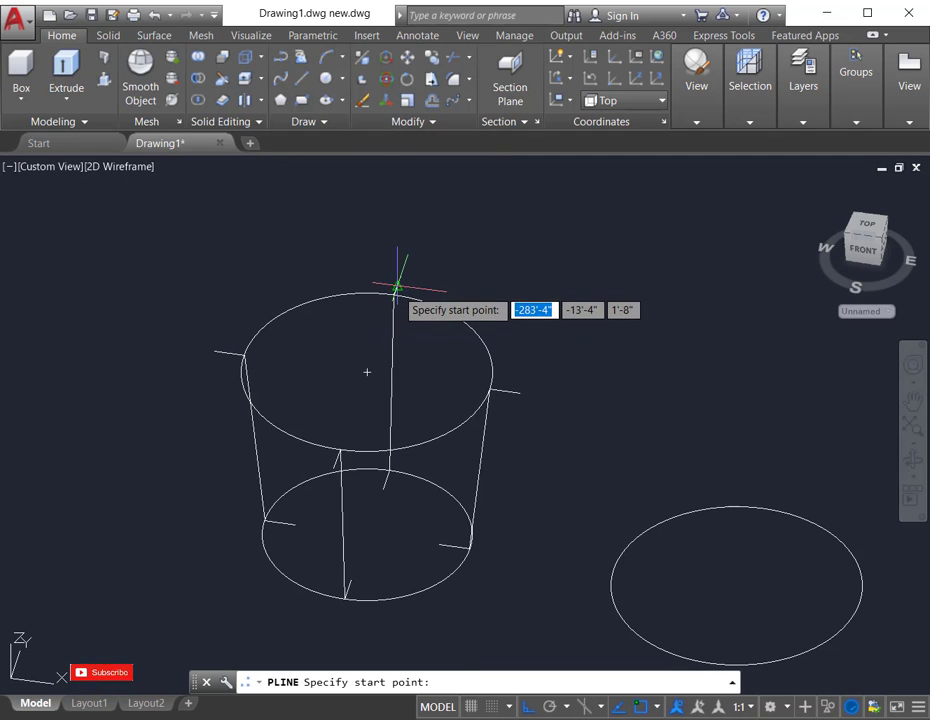
{"action": "left_click", "coordinate": [396, 289]}
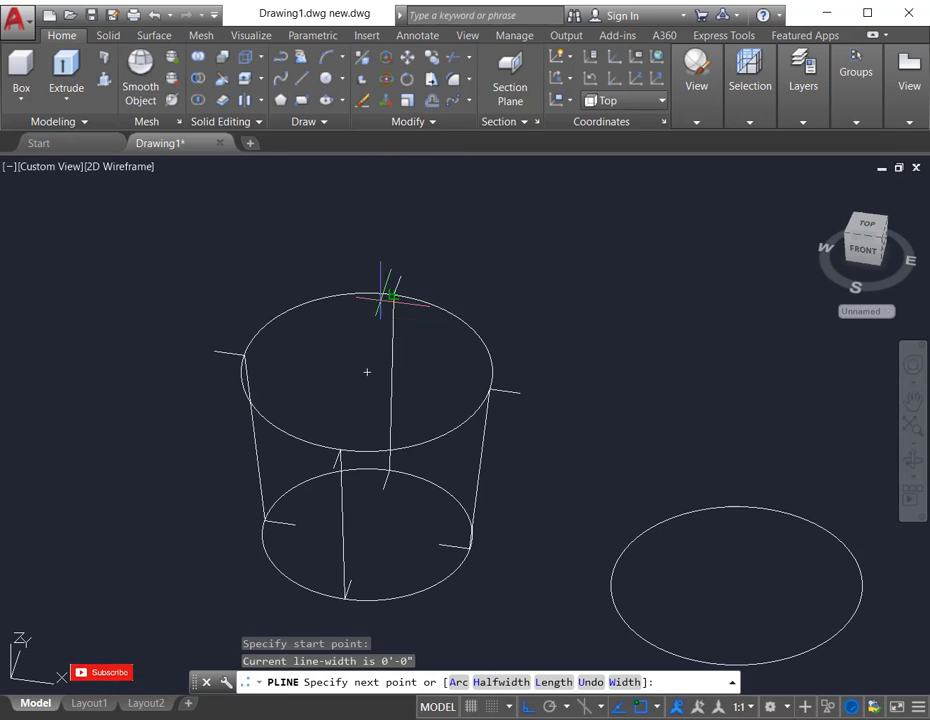
{"action": "scroll", "coordinate": [391, 295], "scroll_direction": "down", "scroll_amount": 3}
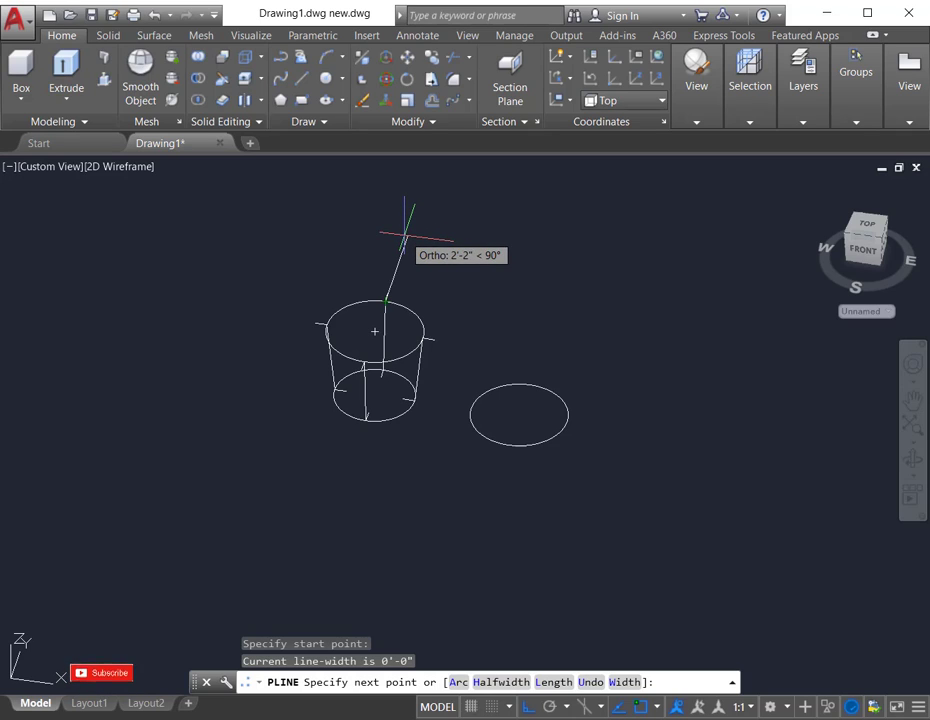
{"action": "type", "text": "1"}
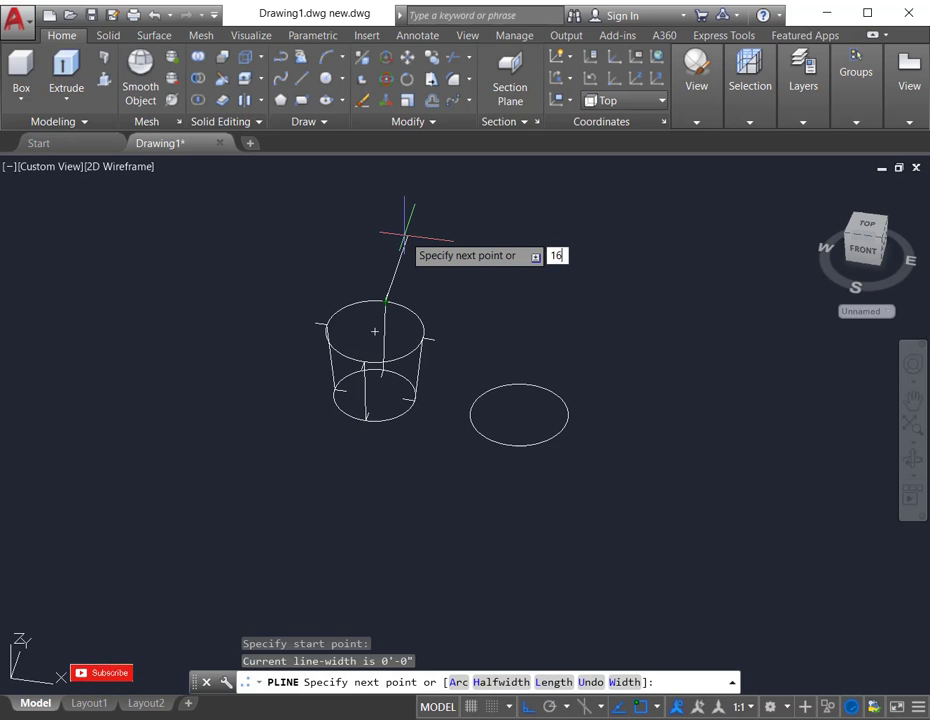
{"action": "type", "text": "6"}
{"action": "key", "text": "Return"}
{"action": "key", "text": "Return"}
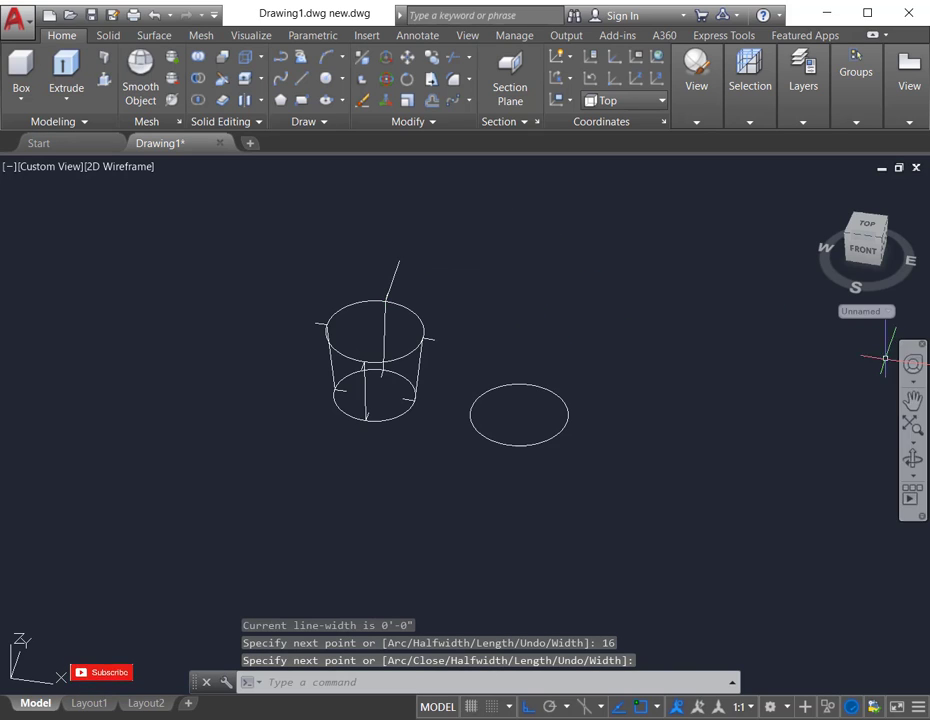
- Delete the polyline that extends horizontally outward from the raised circle's north quadrant
{"action": "middle_click_drag", "start_coordinate": [675, 405], "coordinate": [584, 357], "text": "shift"}
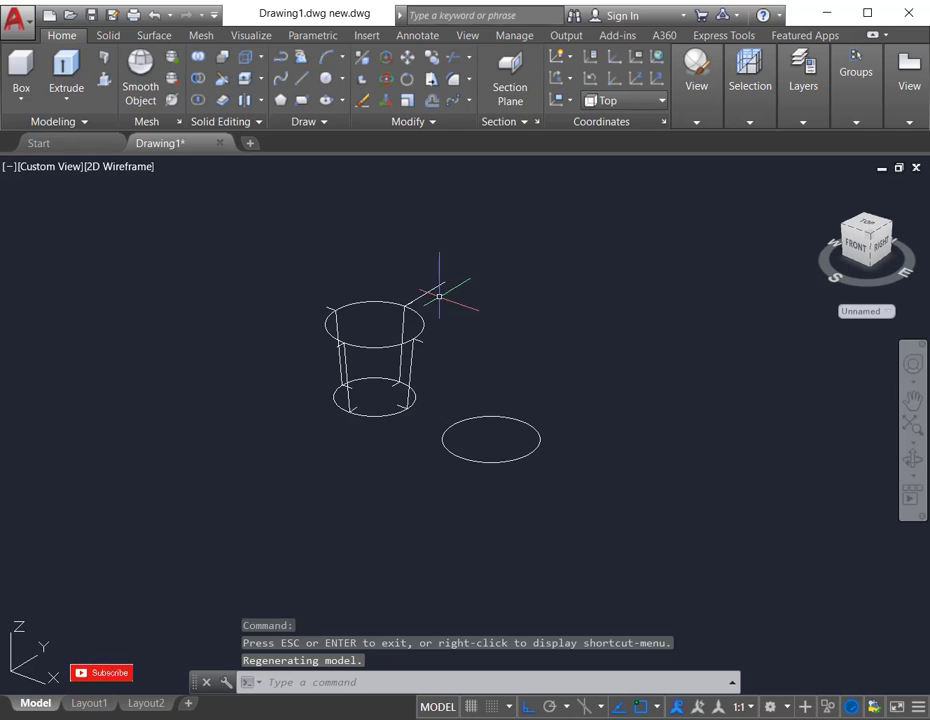
{"action": "left_click", "coordinate": [429, 292]}
{"action": "key", "text": "Delete"}
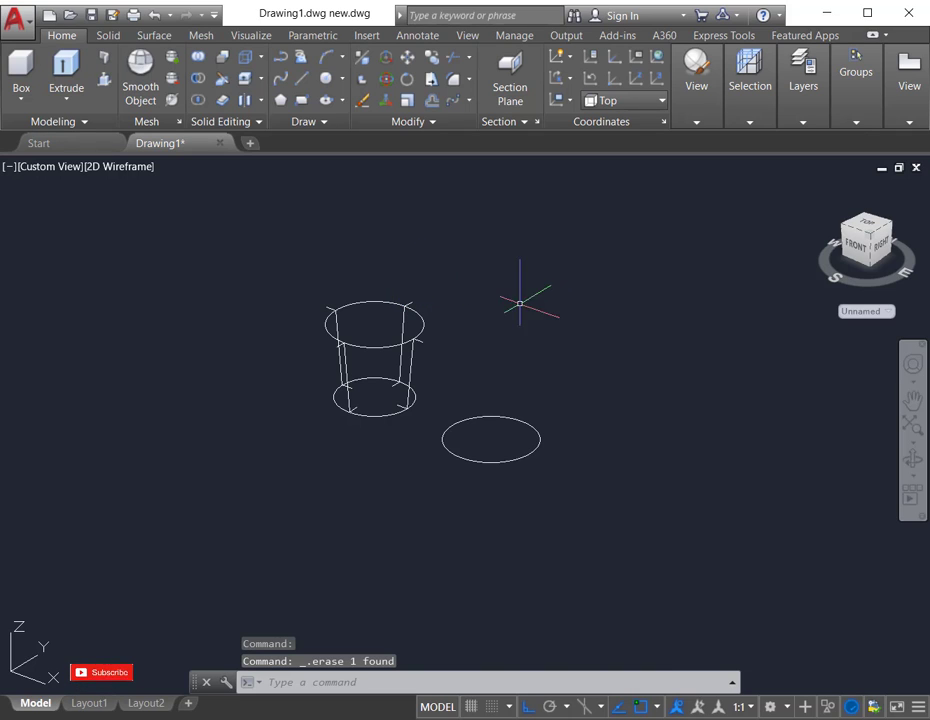
- Draw a vertical line 16 inches upward along Z from the raised circle's north quadrant
{"action": "left_click", "coordinate": [303, 78]}
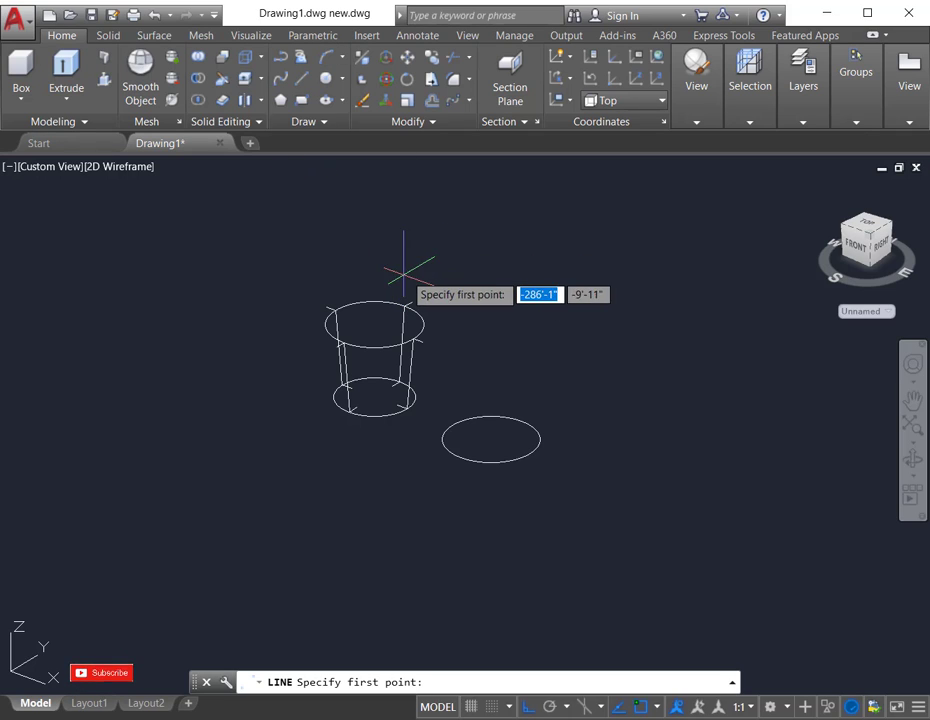
{"action": "scroll", "coordinate": [405, 306], "scroll_direction": "up", "scroll_amount": 5}
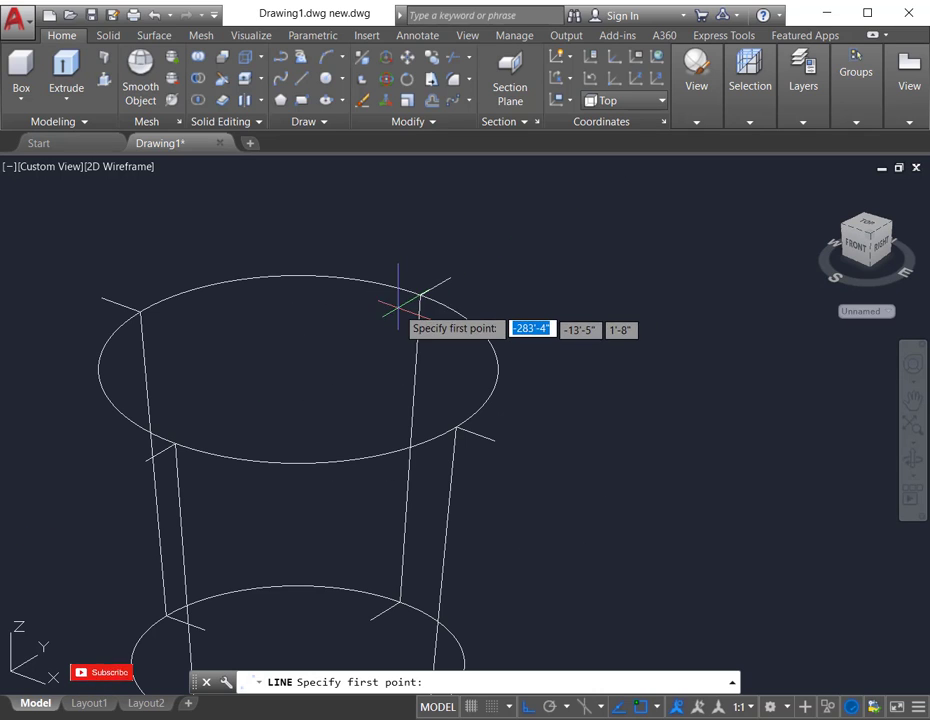
{"action": "left_click", "coordinate": [421, 293]}
{"action": "scroll", "coordinate": [437, 298], "scroll_direction": "down", "scroll_amount": 4}
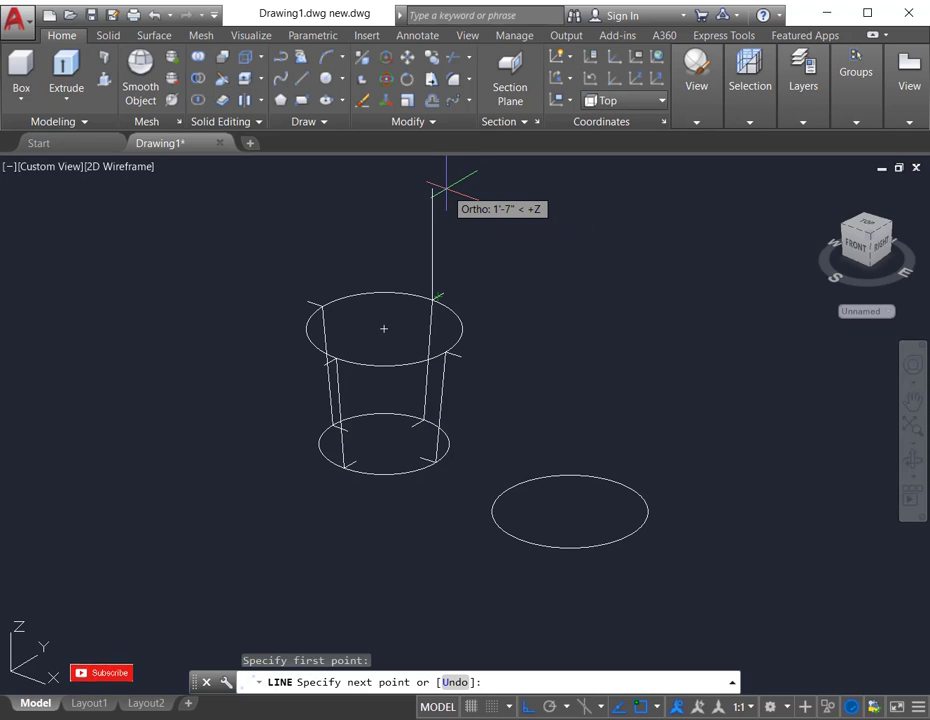
{"action": "type", "text": "16"}
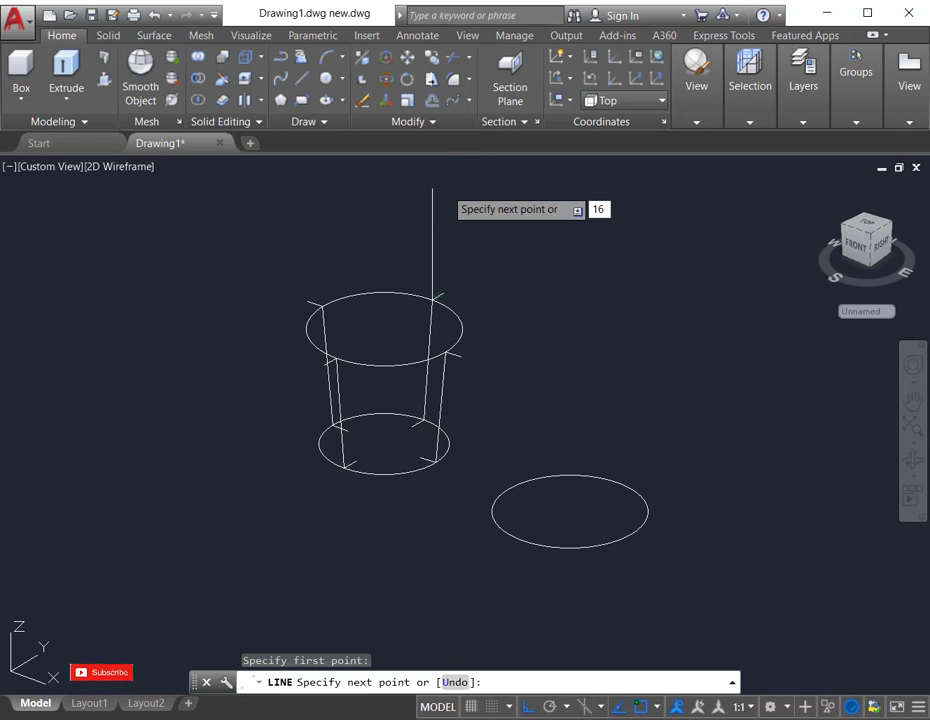
{"action": "key", "text": "Return"}
{"action": "key", "text": "Return"}
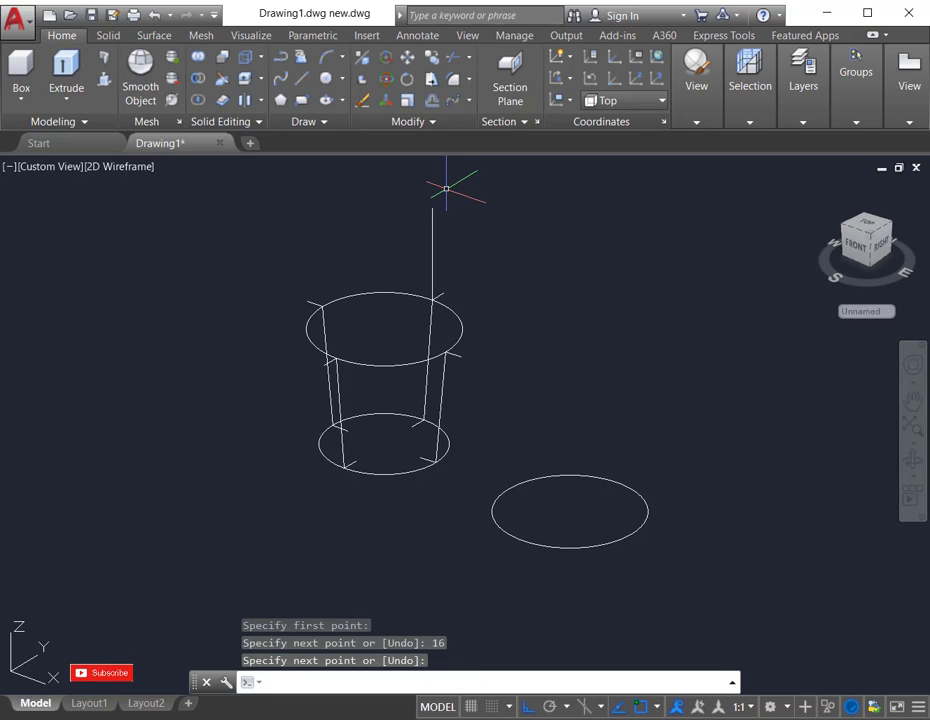
- Draw a matching 16-inch vertical line upward along Z from the raised circle's east quadrant
{"action": "left_click", "coordinate": [913, 461]}
{"action": "left_click_drag", "start_coordinate": [727, 436], "coordinate": [634, 432]}
{"action": "left_click_drag", "start_coordinate": [557, 306], "coordinate": [624, 321]}
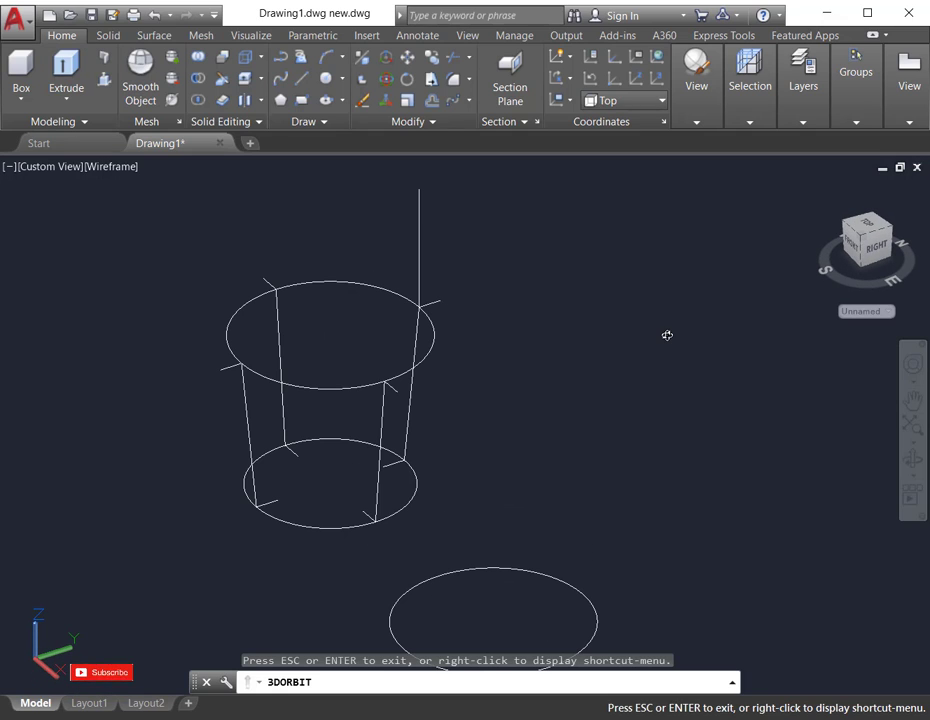
{"action": "key", "text": "Escape"}
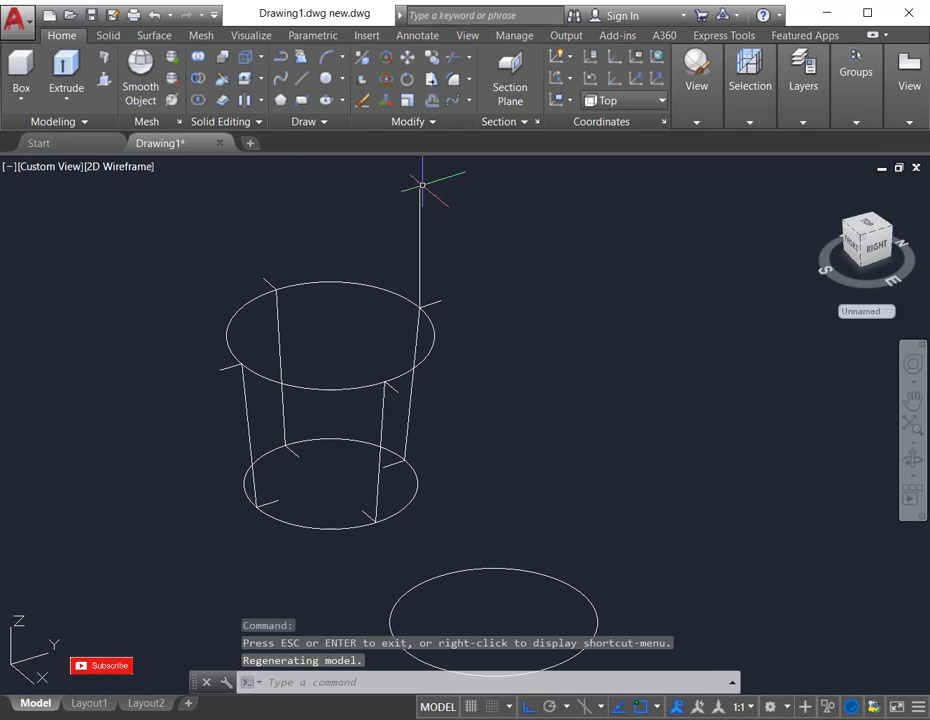
{"action": "left_click", "coordinate": [912, 458]}
{"action": "left_click_drag", "start_coordinate": [666, 432], "coordinate": [733, 426]}
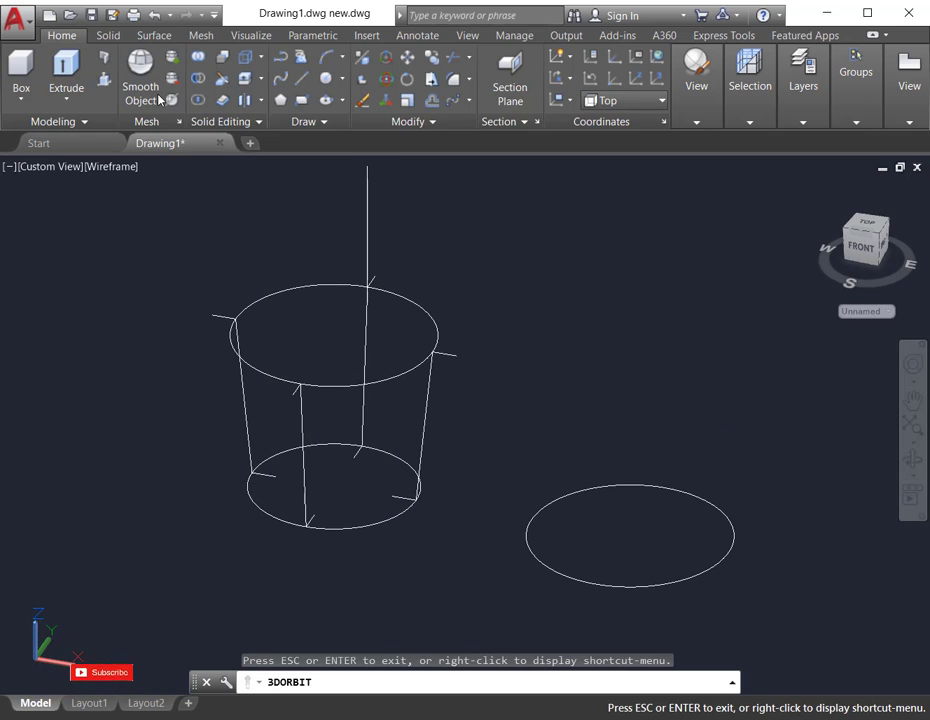
{"action": "key", "text": "Escape"}
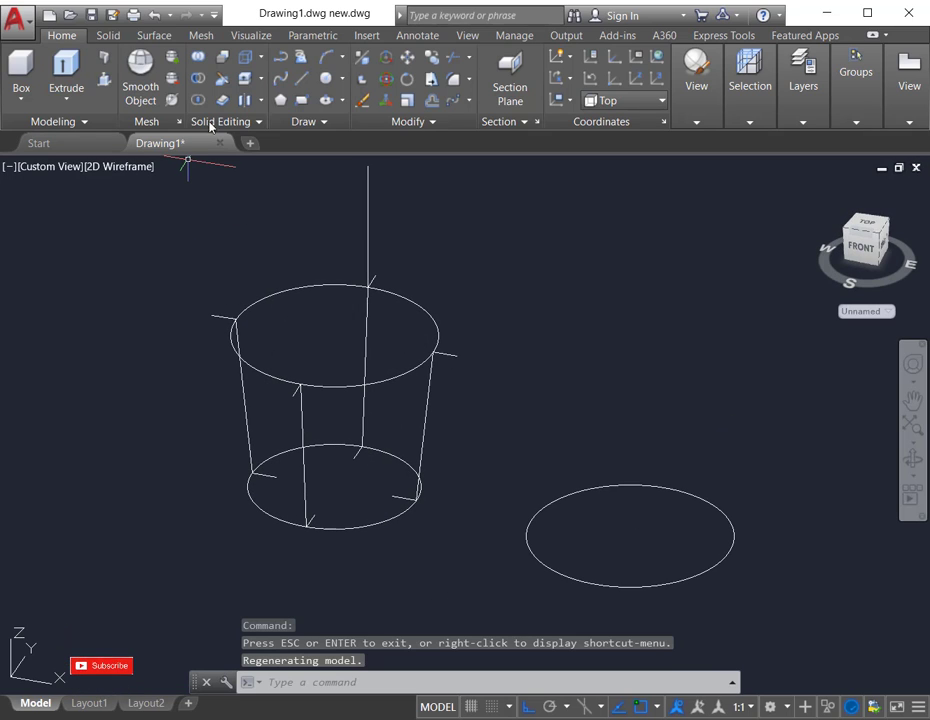
{"action": "left_click", "coordinate": [302, 82]}
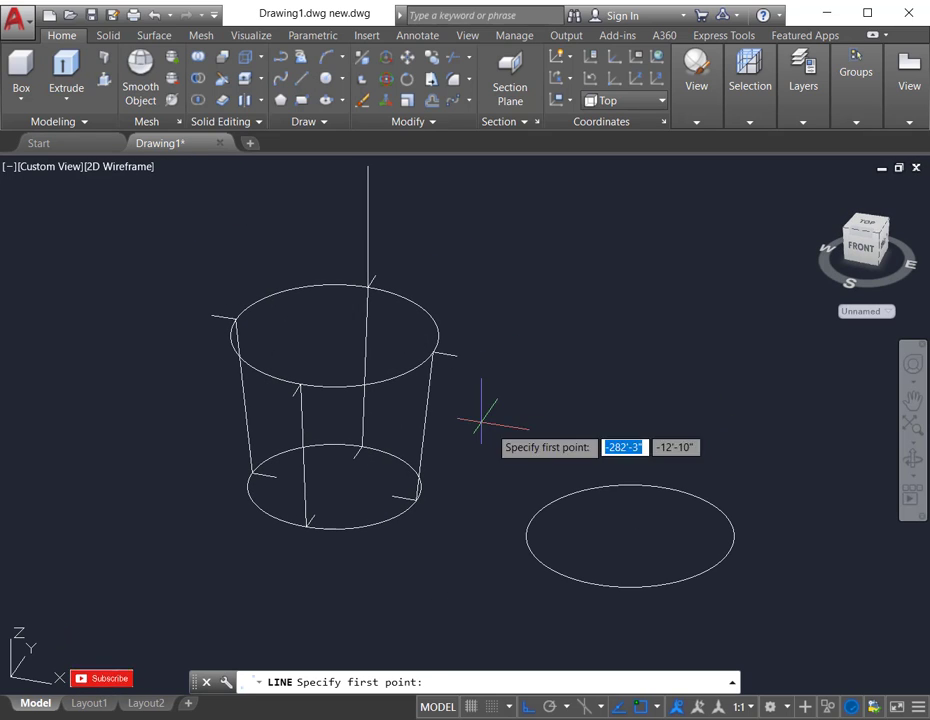
{"action": "left_click", "coordinate": [432, 352]}
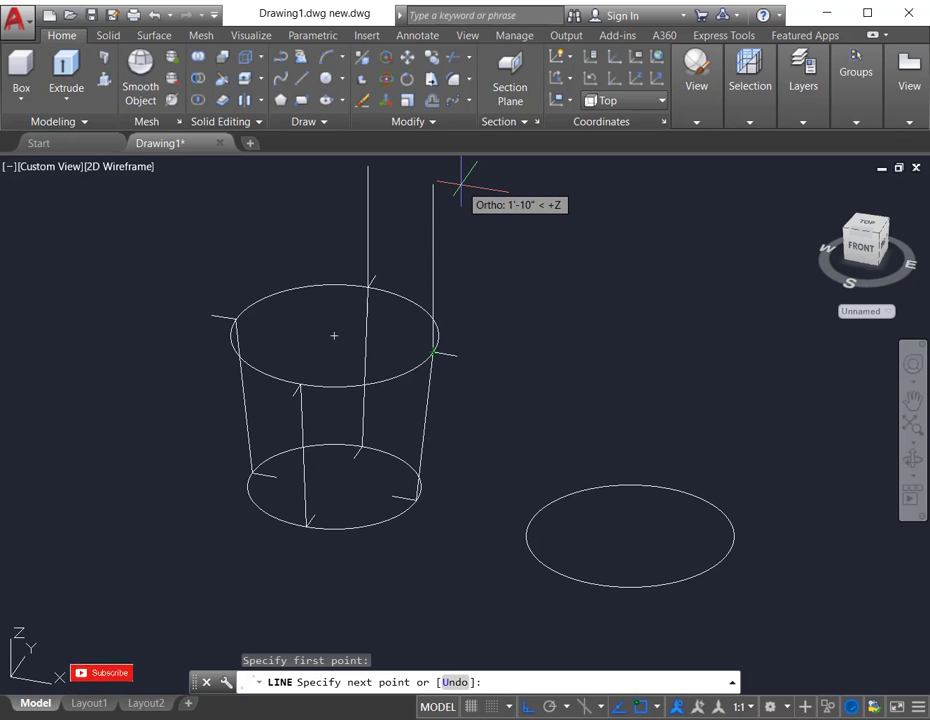
{"action": "type", "text": "1"}
{"action": "key", "text": "Return"}
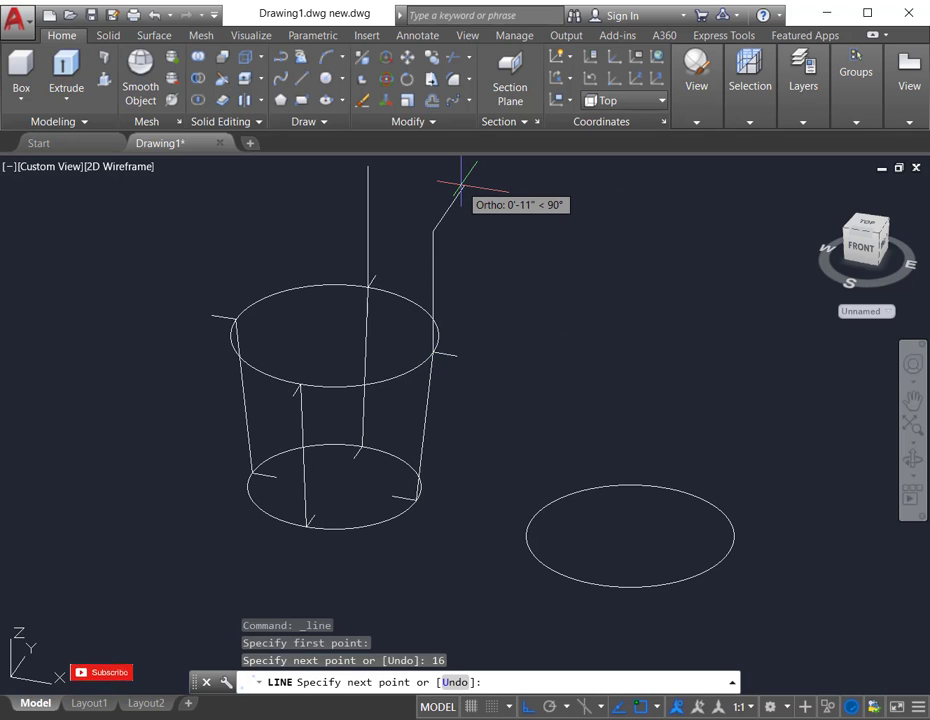
{"action": "key", "text": "Return"}
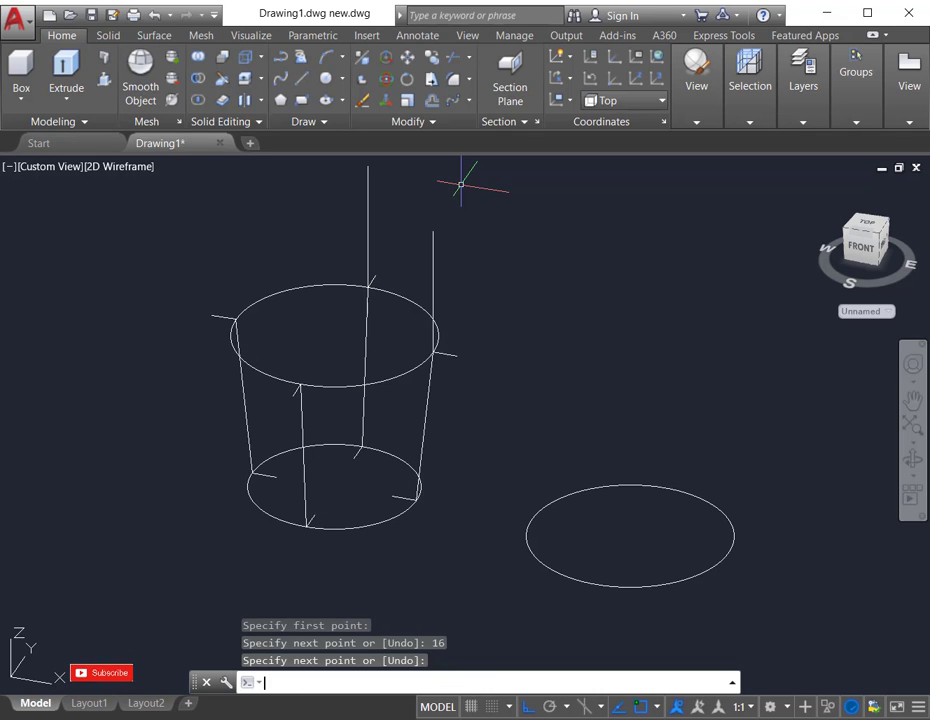
- Draw a three-point arc, bulging outward, from the top end of the north vertical line to the top end of the east vertical line
{"action": "left_click", "coordinate": [912, 458]}
{"action": "left_click_drag", "start_coordinate": [648, 448], "coordinate": [620, 260]}
{"action": "key", "text": "Escape"}
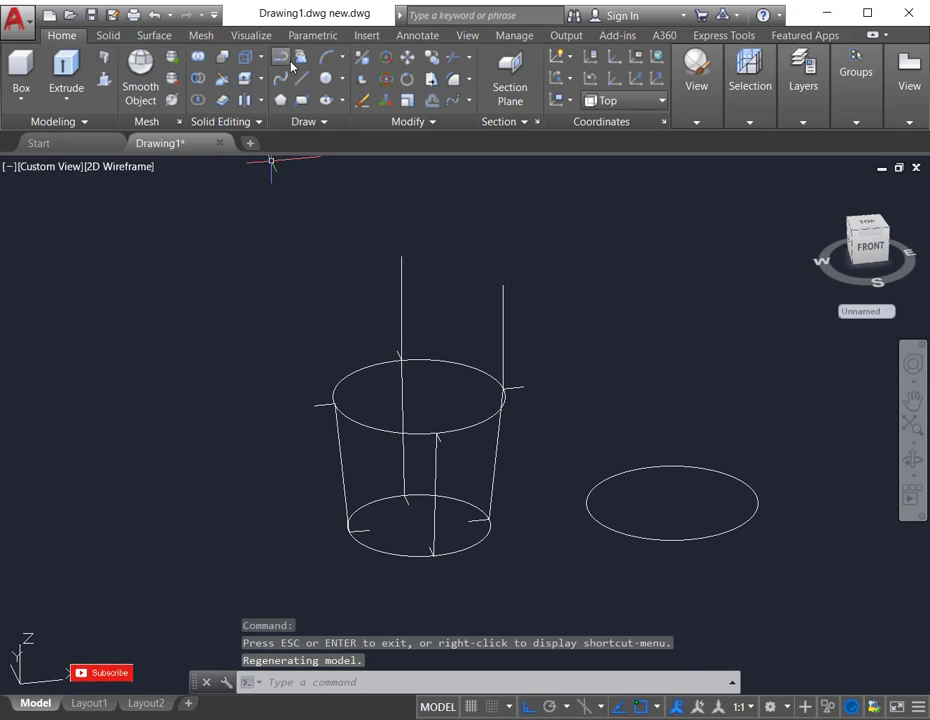
{"action": "left_click", "coordinate": [327, 57]}
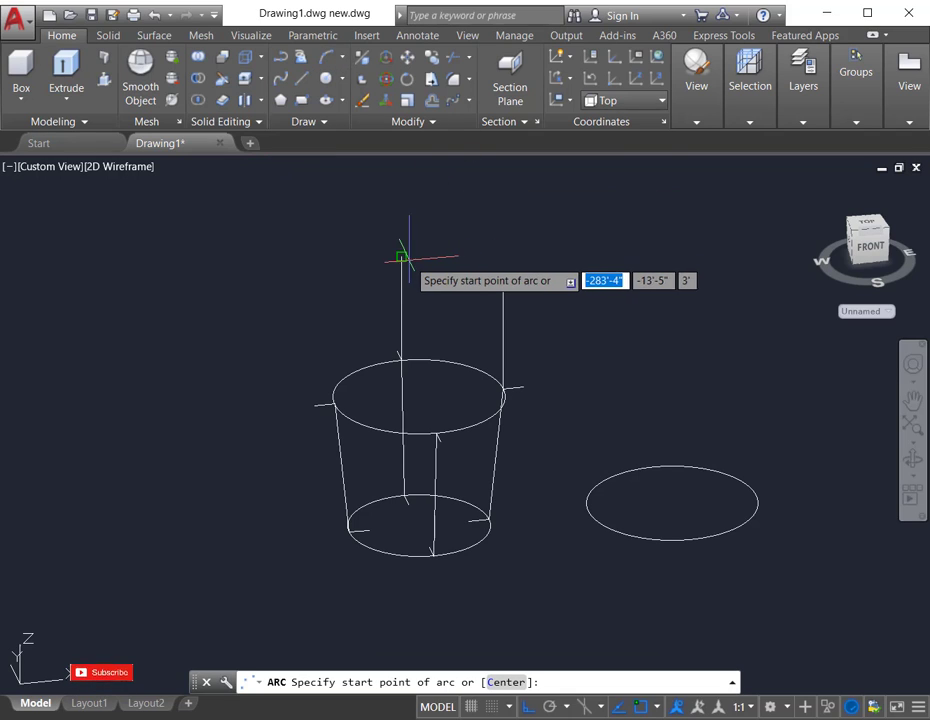
{"action": "left_click", "coordinate": [401, 259]}
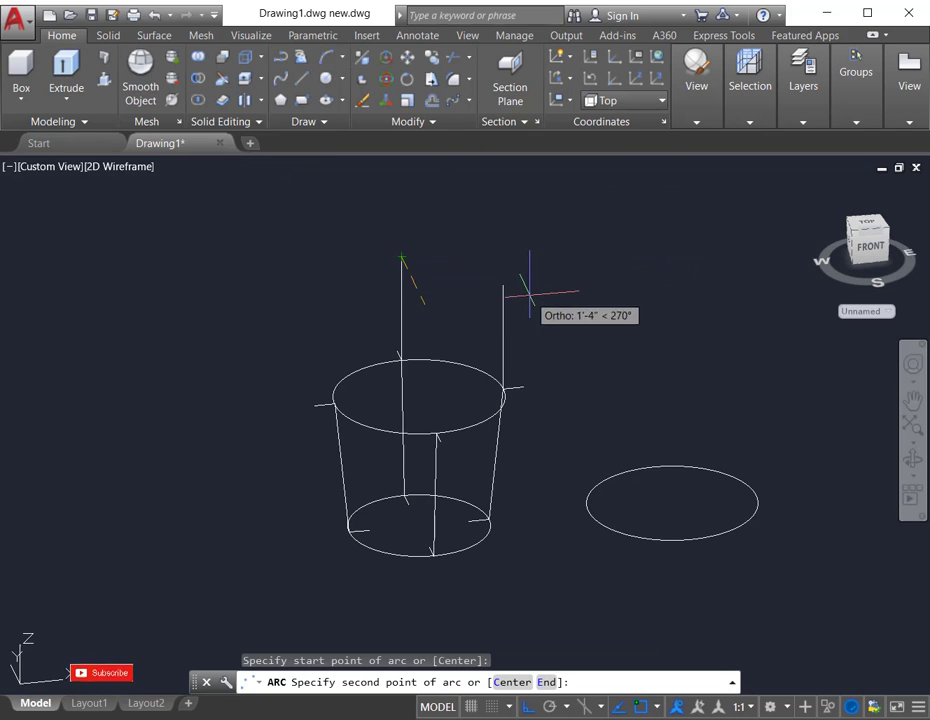
{"action": "left_click", "coordinate": [492, 271]}
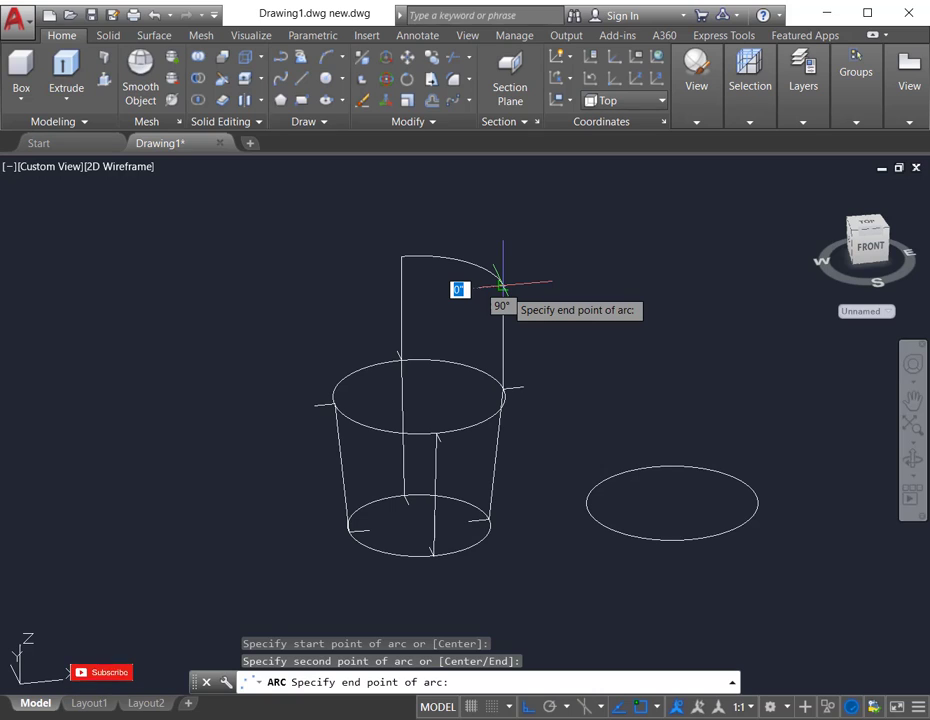
{"action": "left_click", "coordinate": [503, 287]}
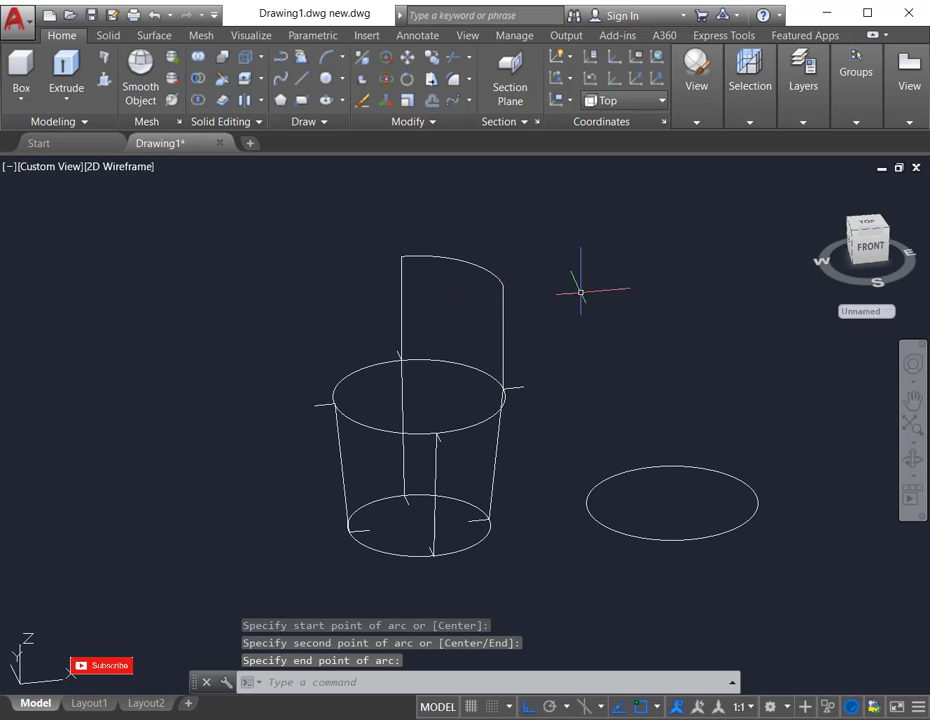
- Copy the top arc three times straight down between the vertical lines, at about 5, 8 and 11 inches below it
{"action": "left_click", "coordinate": [473, 263]}
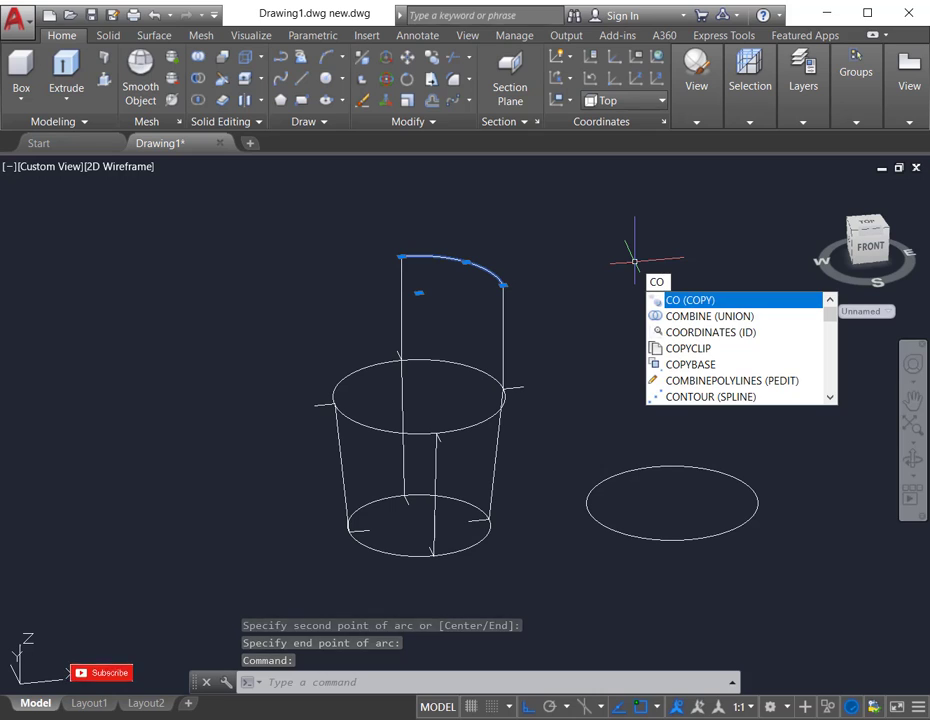
{"action": "key", "text": "Return"}
{"action": "left_click", "coordinate": [584, 372]}
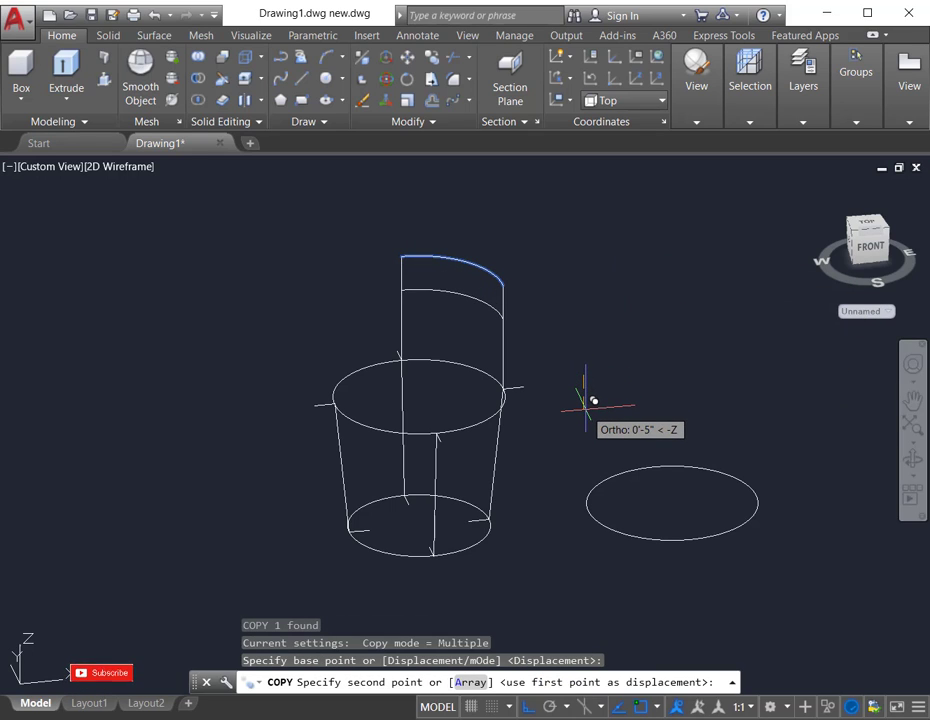
{"action": "left_click", "coordinate": [594, 400]}
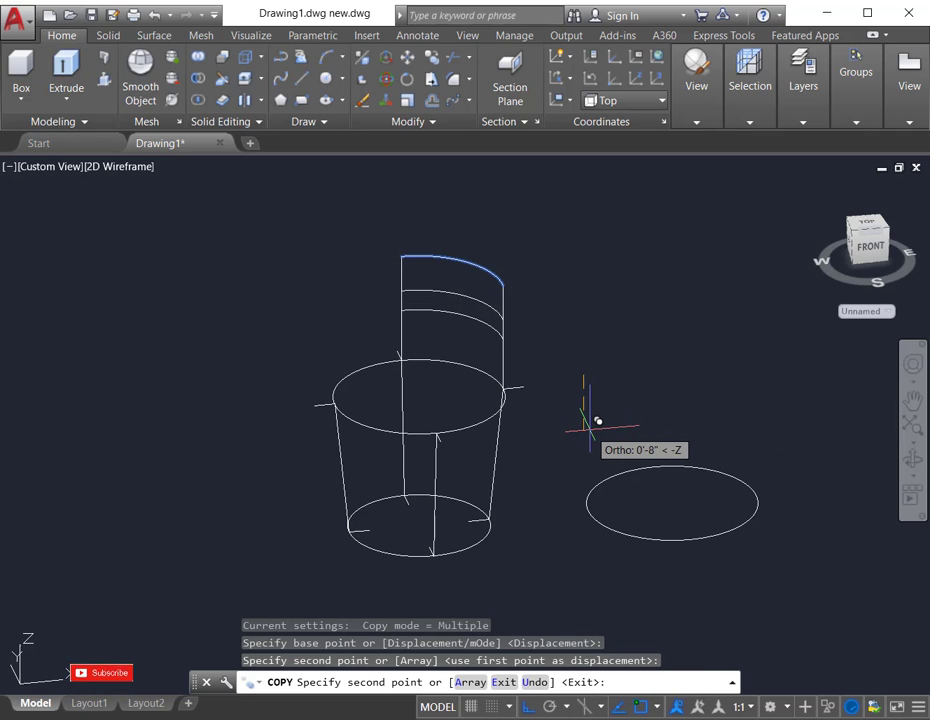
{"action": "left_click", "coordinate": [597, 421]}
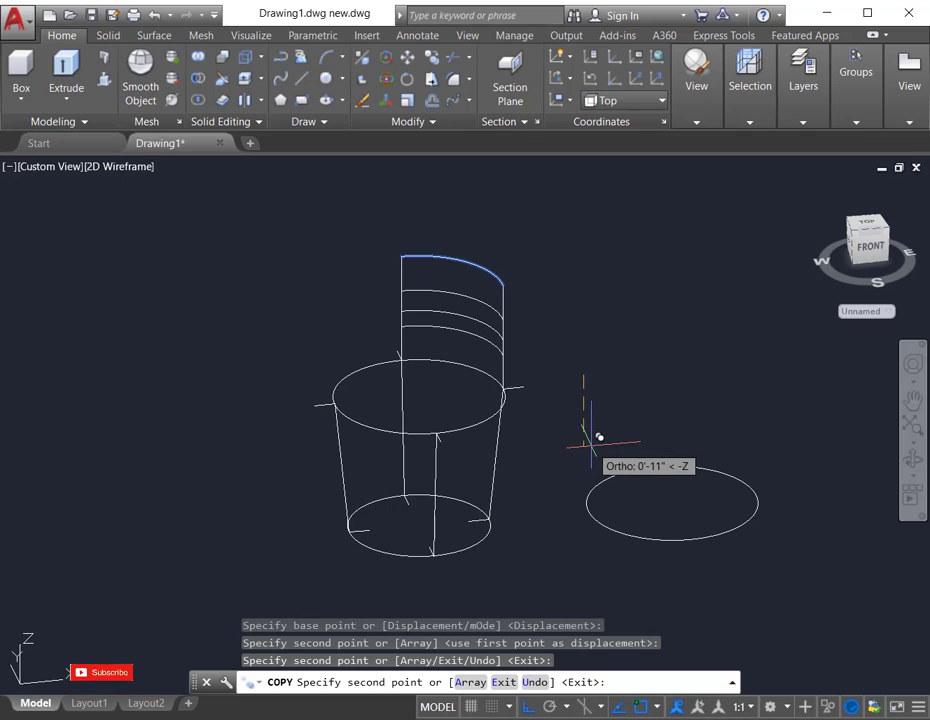
{"action": "left_click", "coordinate": [599, 440]}
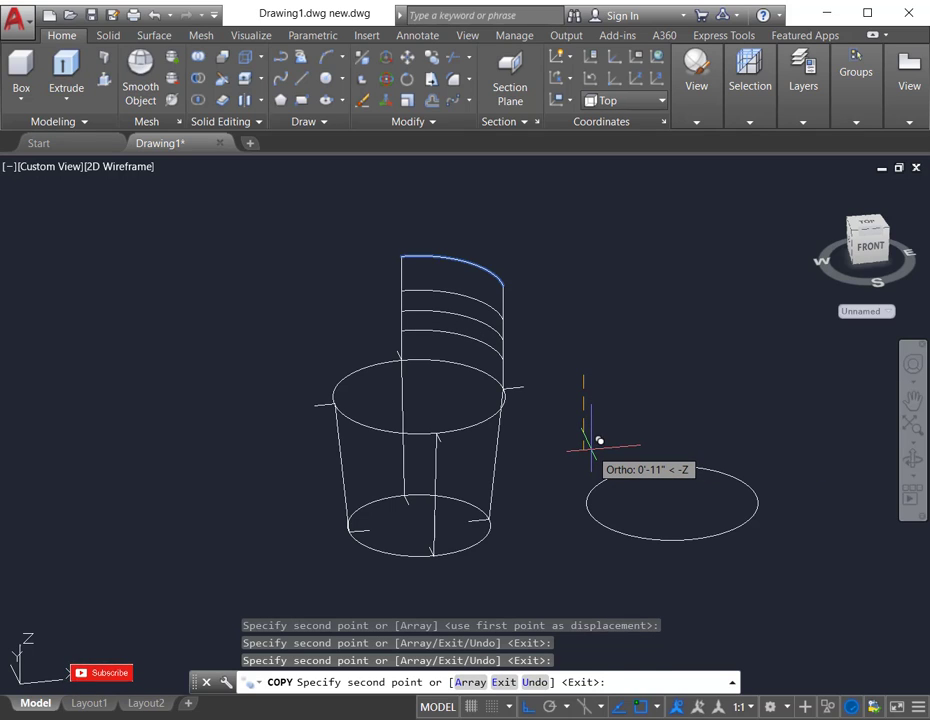
{"action": "key", "text": "Escape"}
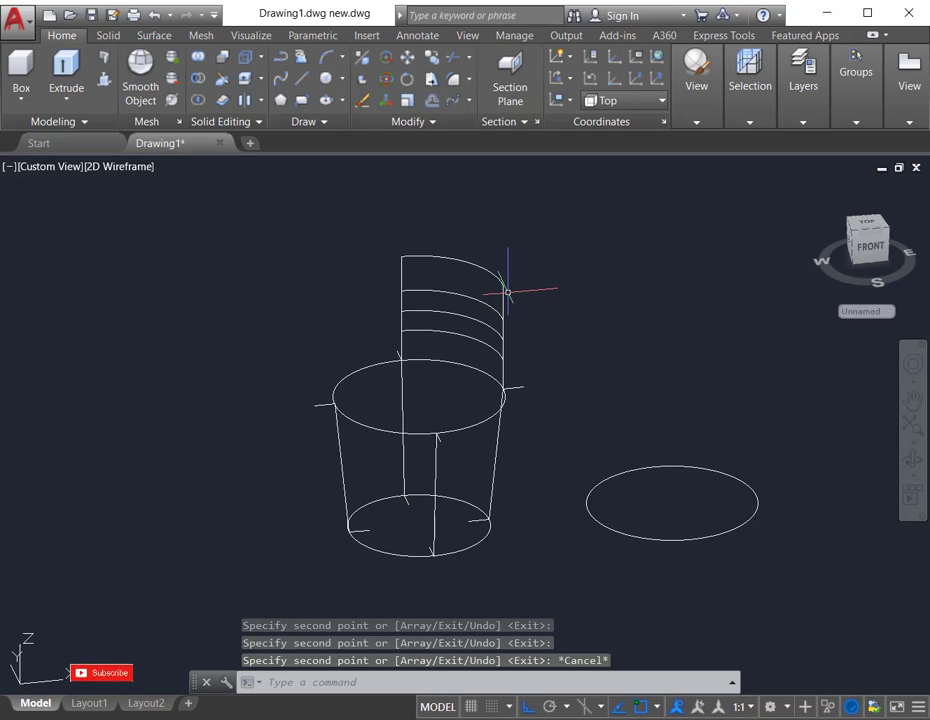
{"action": "scroll", "coordinate": [556, 257], "scroll_direction": "up", "scroll_amount": 4}
{"action": "scroll", "coordinate": [592, 266], "scroll_direction": "down", "scroll_amount": 2}
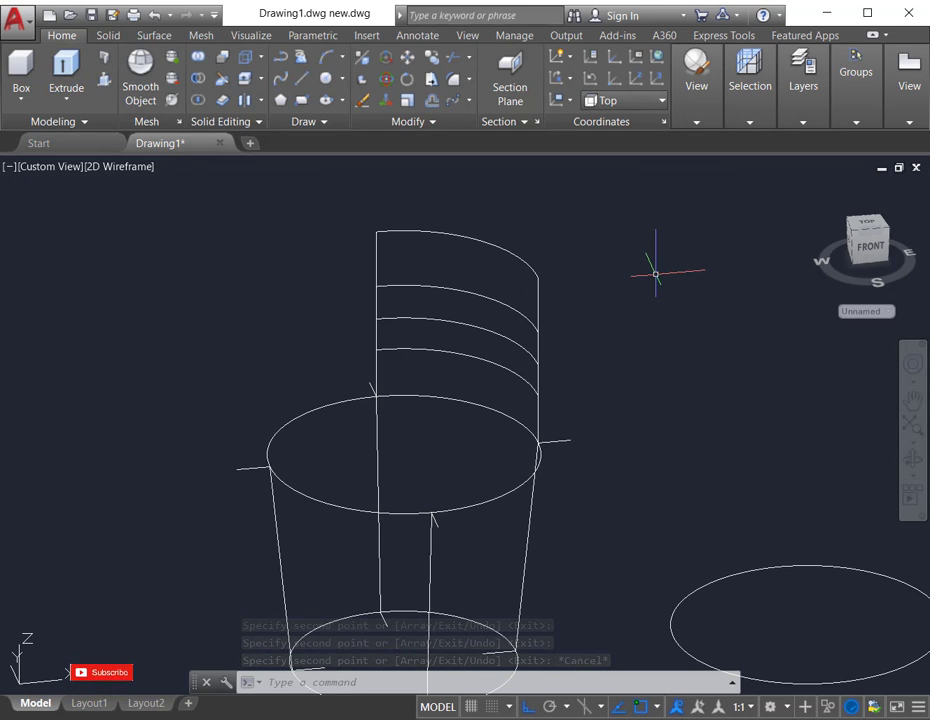
{"action": "scroll", "coordinate": [650, 266], "scroll_direction": "down", "scroll_amount": 2}
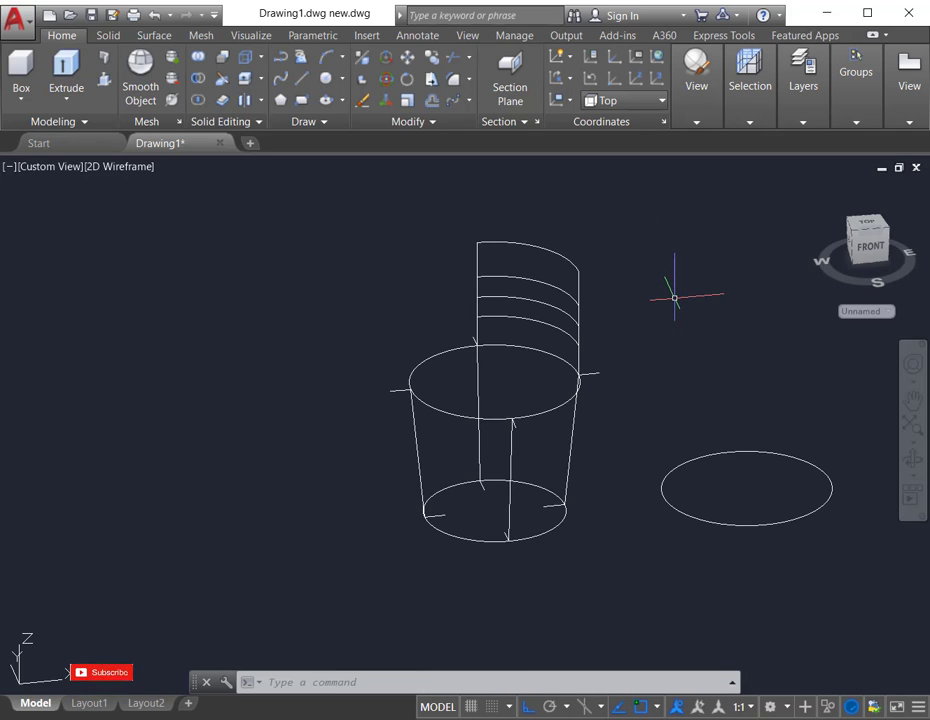
- Try to fillet the upper corner between the east vertical line and the top backrest arc
{"action": "key", "text": "Down"}
{"action": "key", "text": "Down"}
{"action": "key", "text": "Down"}
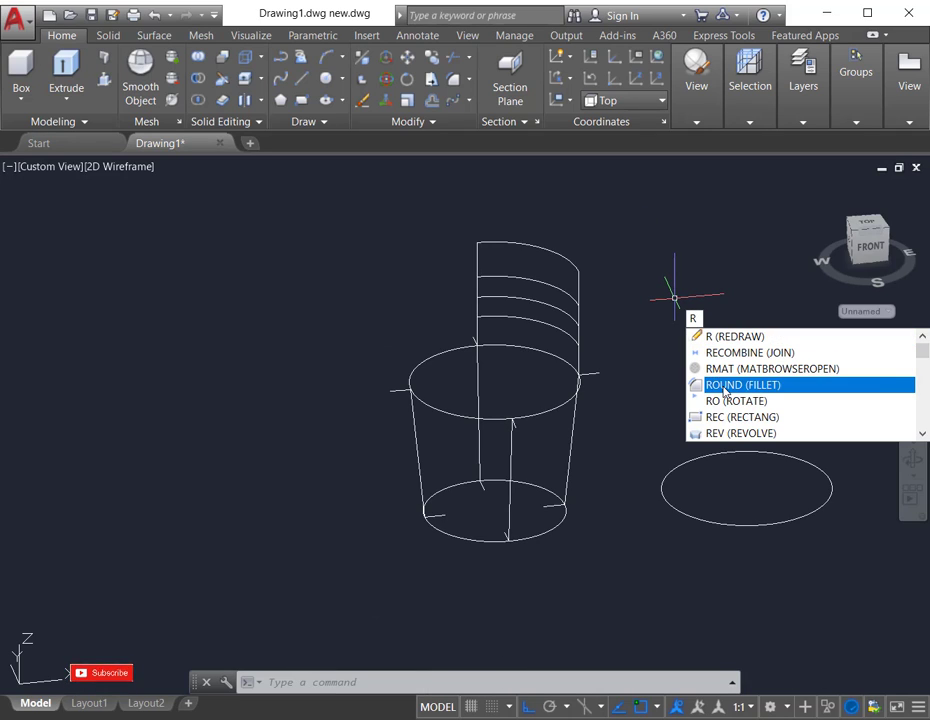
{"action": "key", "text": "Return"}
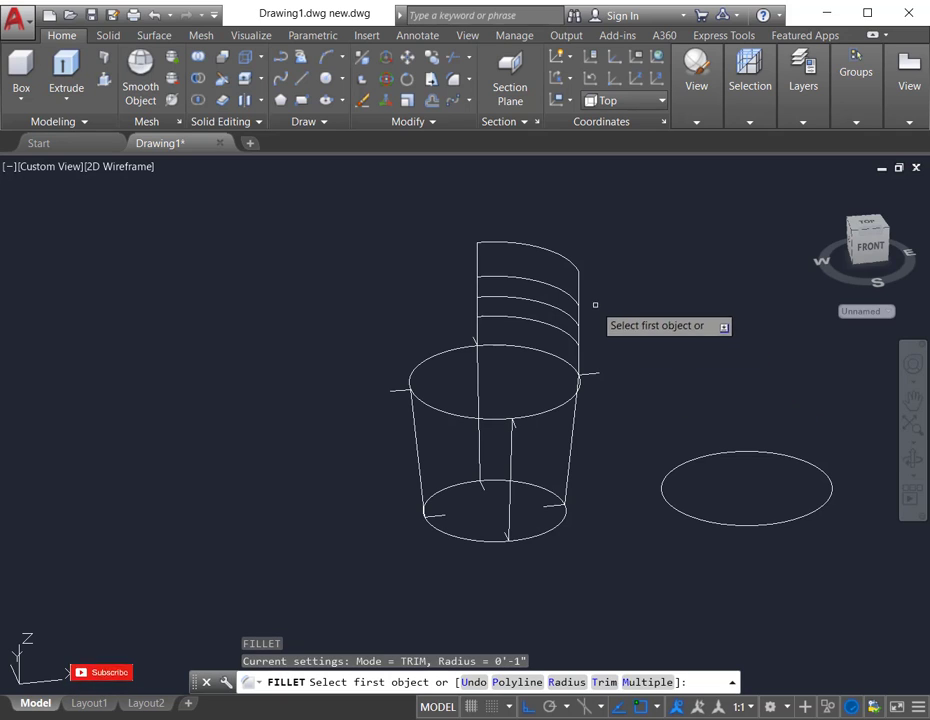
{"action": "left_click", "coordinate": [579, 285]}
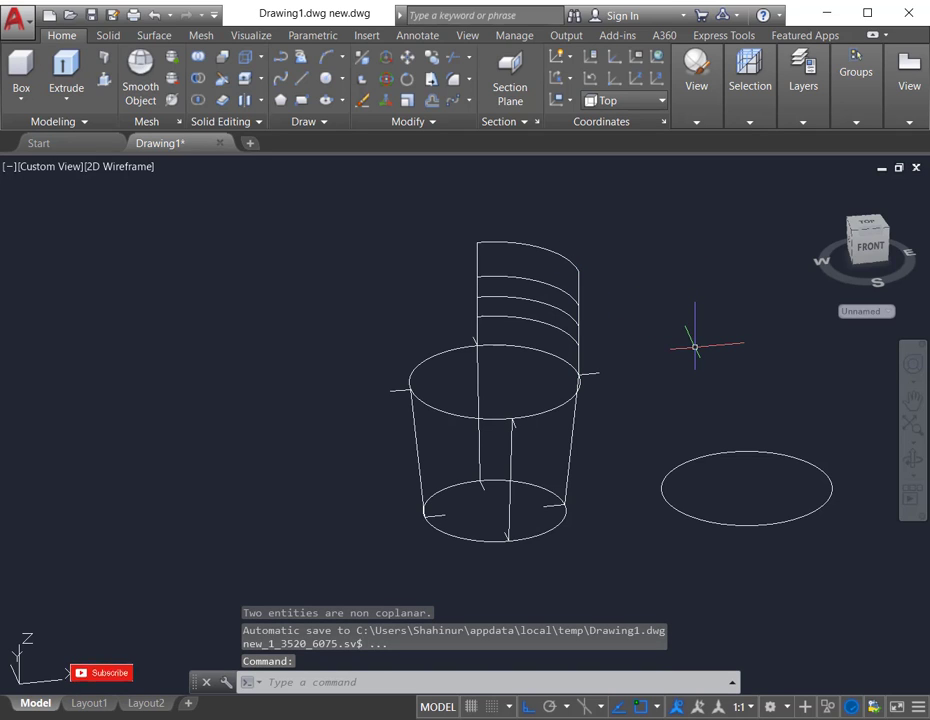
{"action": "scroll", "coordinate": [665, 349], "scroll_direction": "up", "scroll_amount": 4}
{"action": "scroll", "coordinate": [625, 349], "scroll_direction": "down", "scroll_amount": 4}
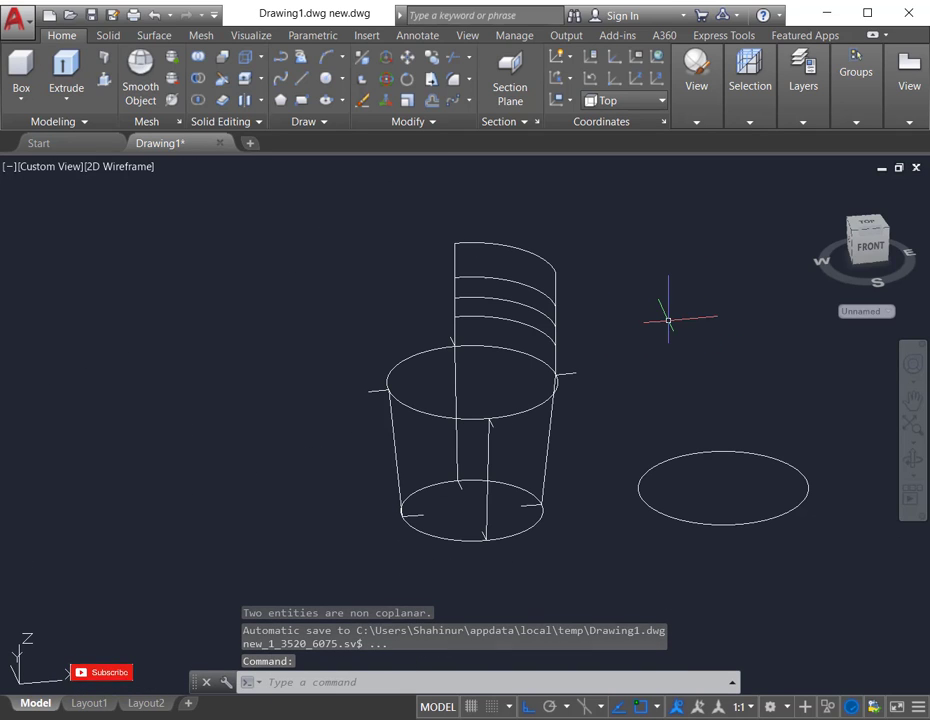
- Draw a small circle with a 0.6 inch radius in the empty space west of the chair frame
{"action": "left_click", "coordinate": [326, 82]}
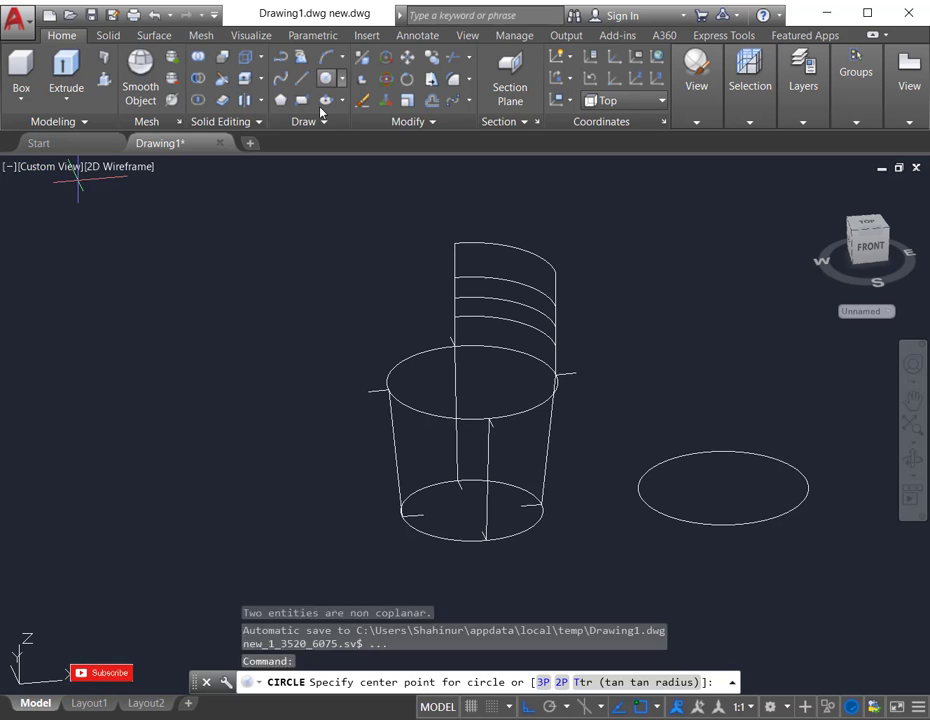
{"action": "left_click", "coordinate": [250, 345]}
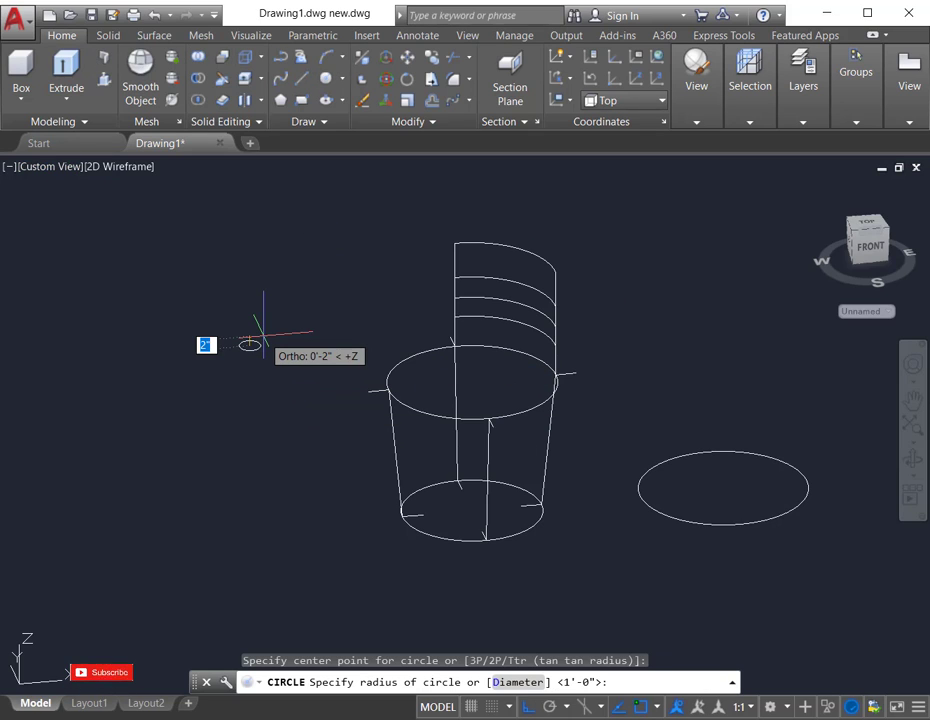
{"action": "key", "text": "BackSpace"}
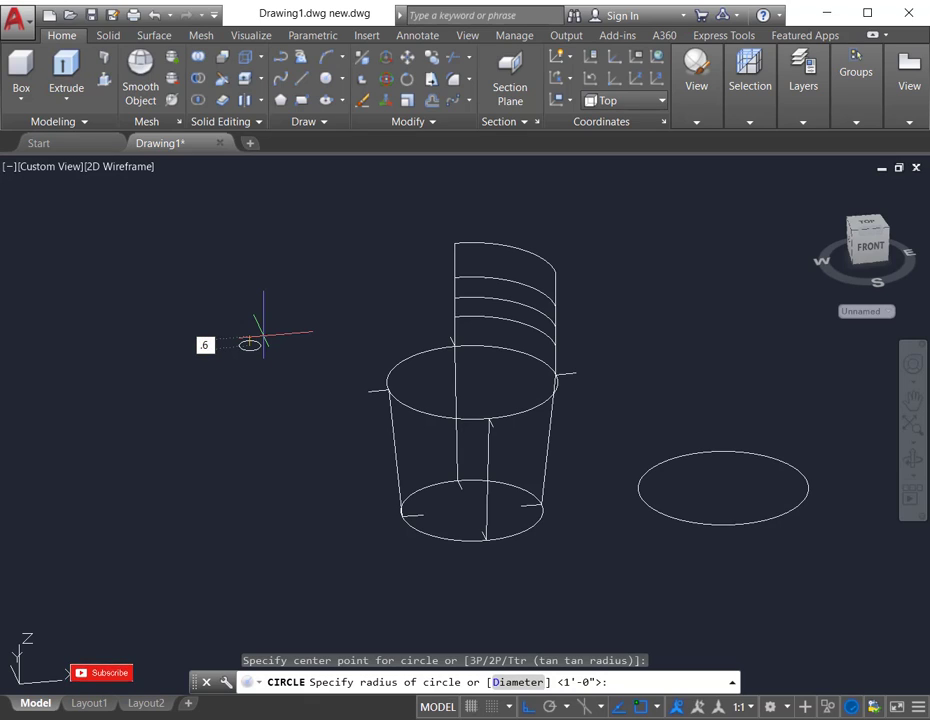
{"action": "key", "text": "Return"}
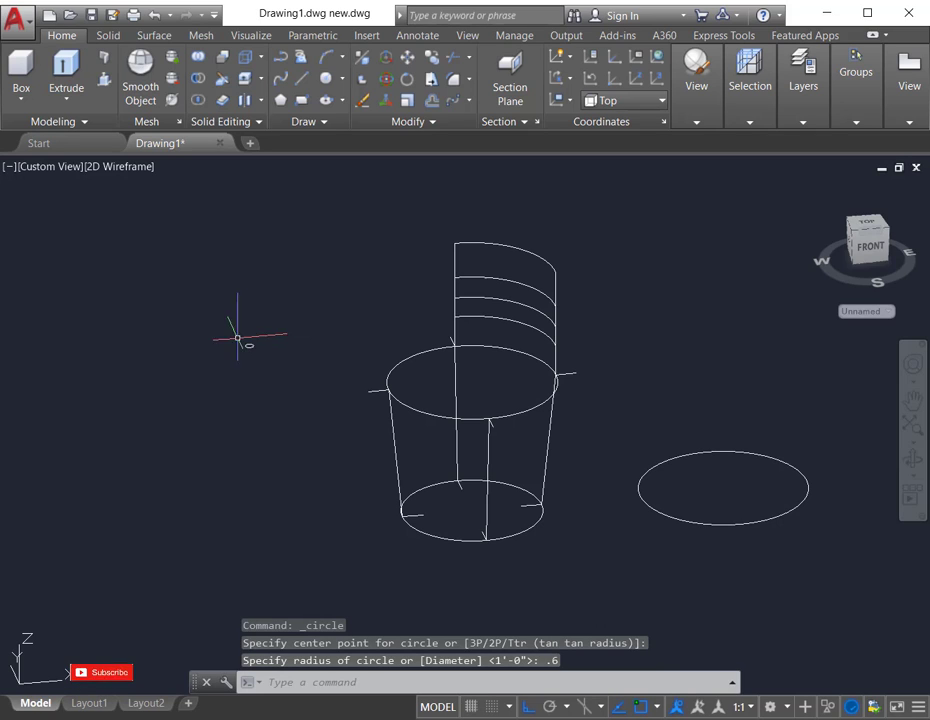
- Copy the small circle about fourteen times, scattering the copies around the original beside the chair frame
{"action": "left_click", "coordinate": [180, 316]}
{"action": "left_click", "coordinate": [288, 371]}
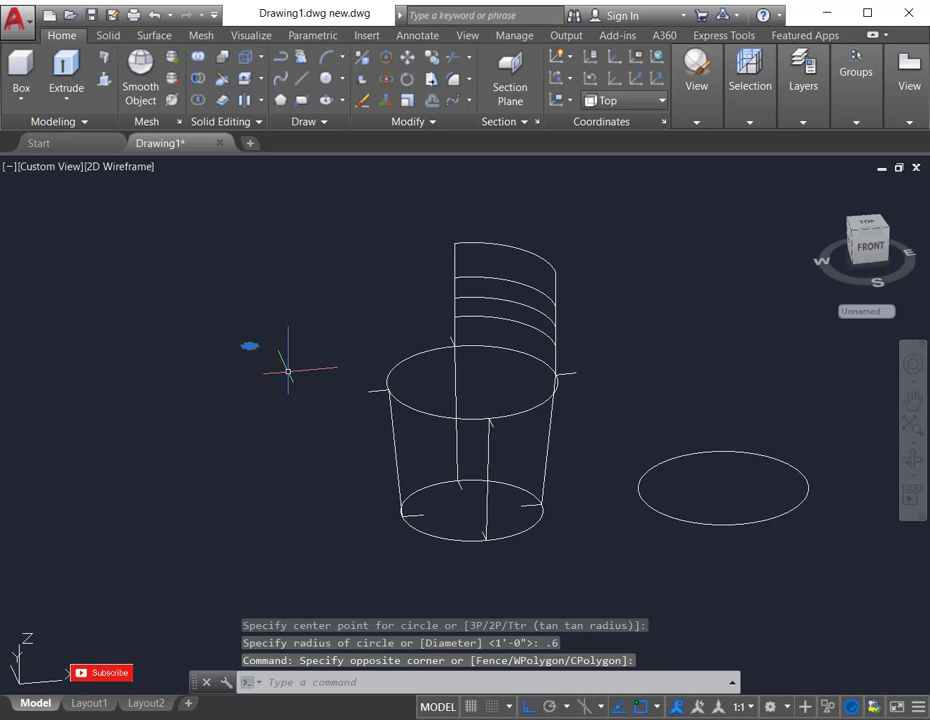
{"action": "type", "text": "co"}
{"action": "key", "text": "Return"}
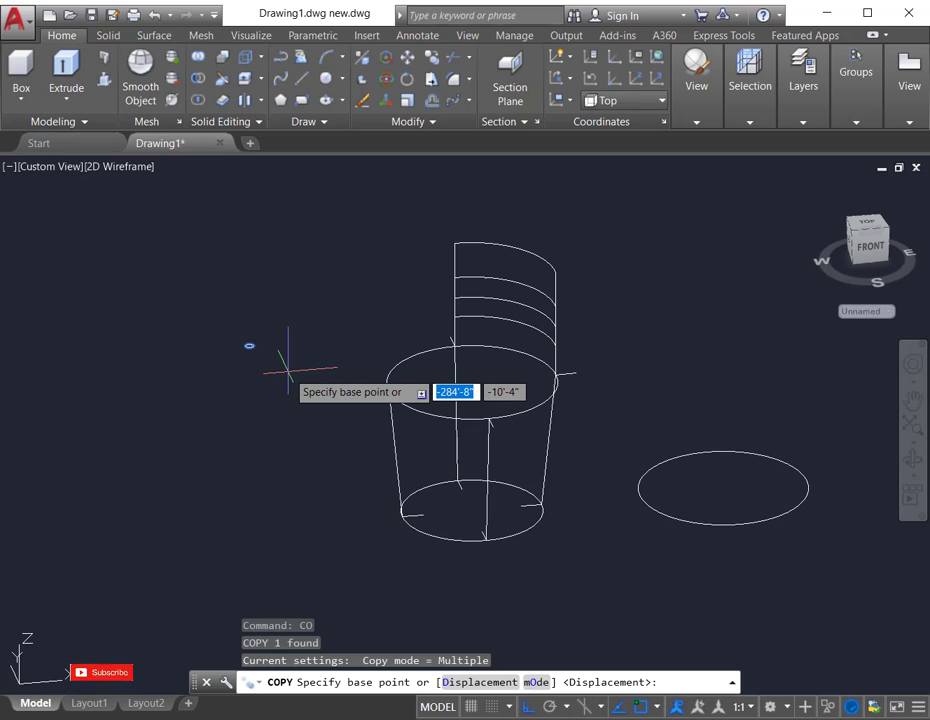
{"action": "left_click", "coordinate": [290, 362]}
{"action": "left_click", "coordinate": [249, 435]}
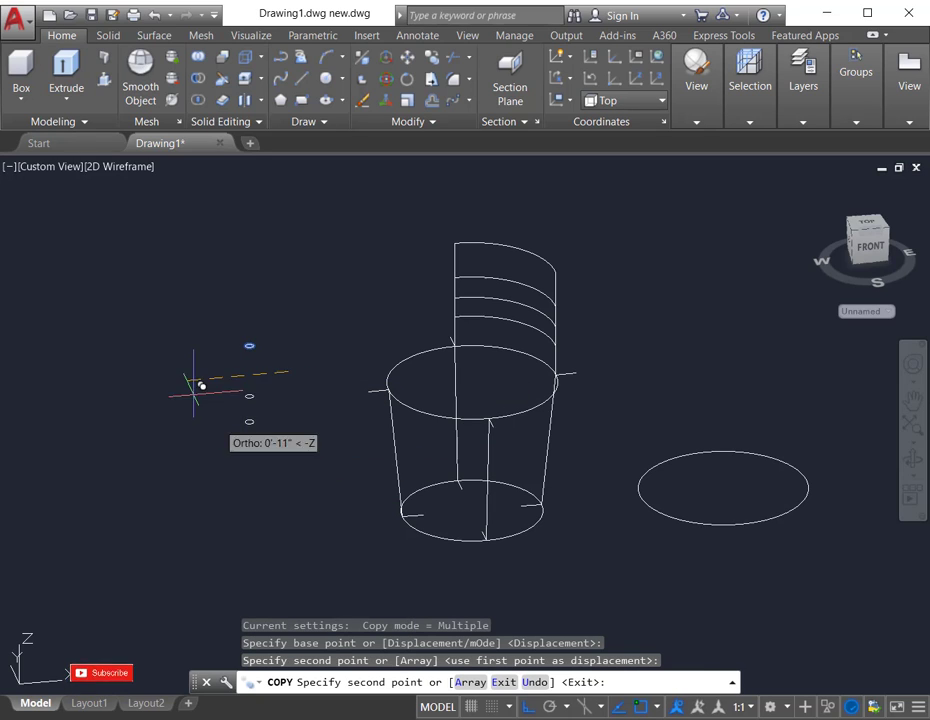
{"action": "left_click", "coordinate": [203, 320]}
{"action": "left_click", "coordinate": [208, 360]}
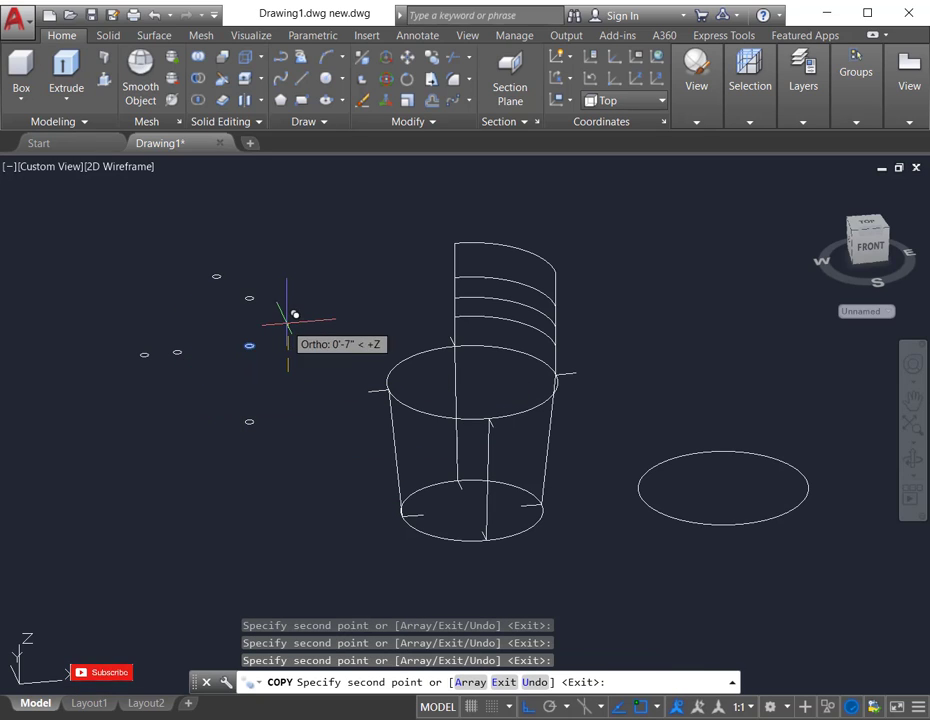
{"action": "left_click", "coordinate": [287, 323]}
{"action": "left_click", "coordinate": [258, 384]}
{"action": "left_click", "coordinate": [213, 389]}
{"action": "left_click", "coordinate": [311, 350]}
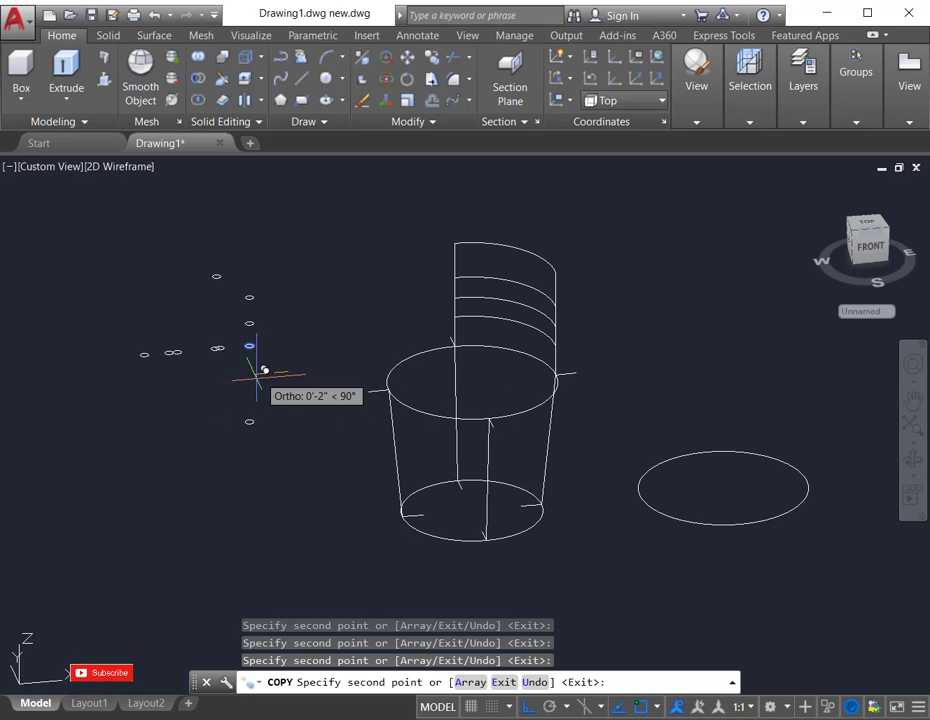
{"action": "left_click", "coordinate": [201, 440]}
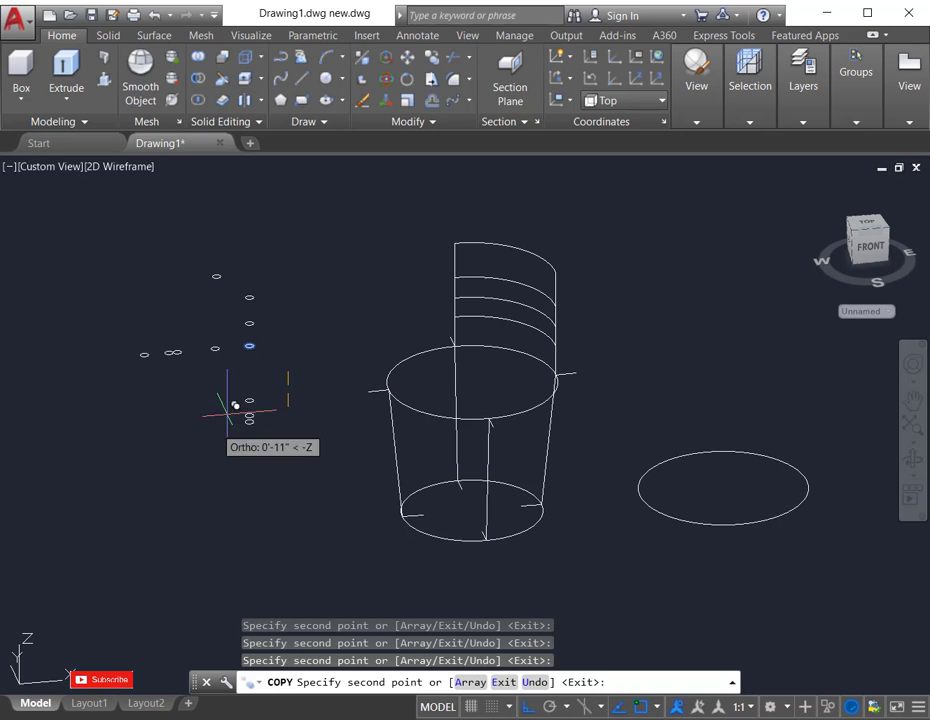
{"action": "left_click", "coordinate": [330, 353]}
{"action": "left_click", "coordinate": [268, 402]}
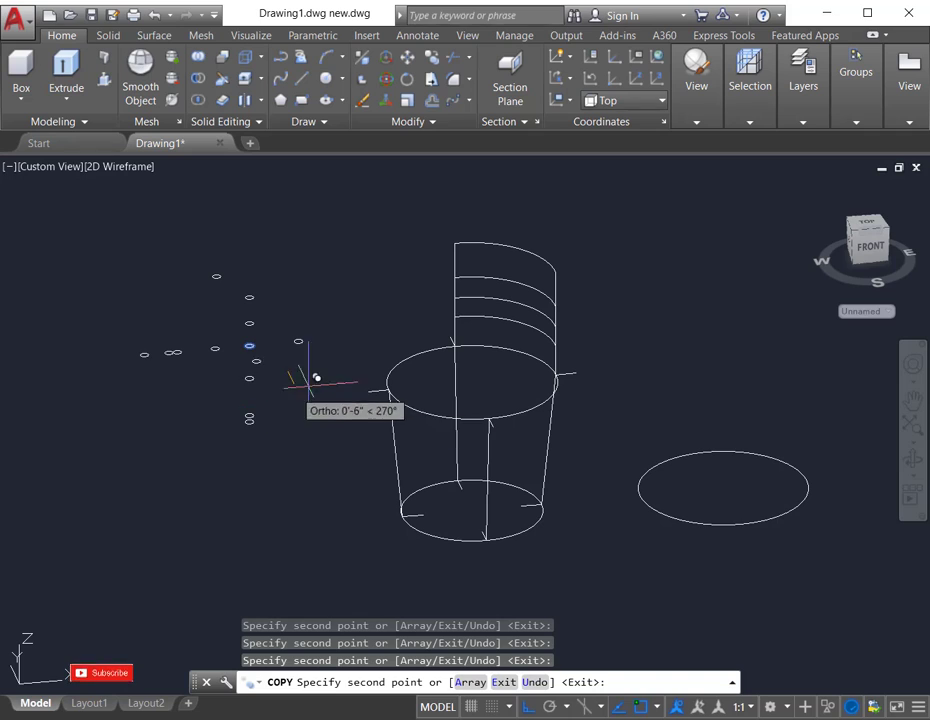
{"action": "left_click", "coordinate": [363, 355]}
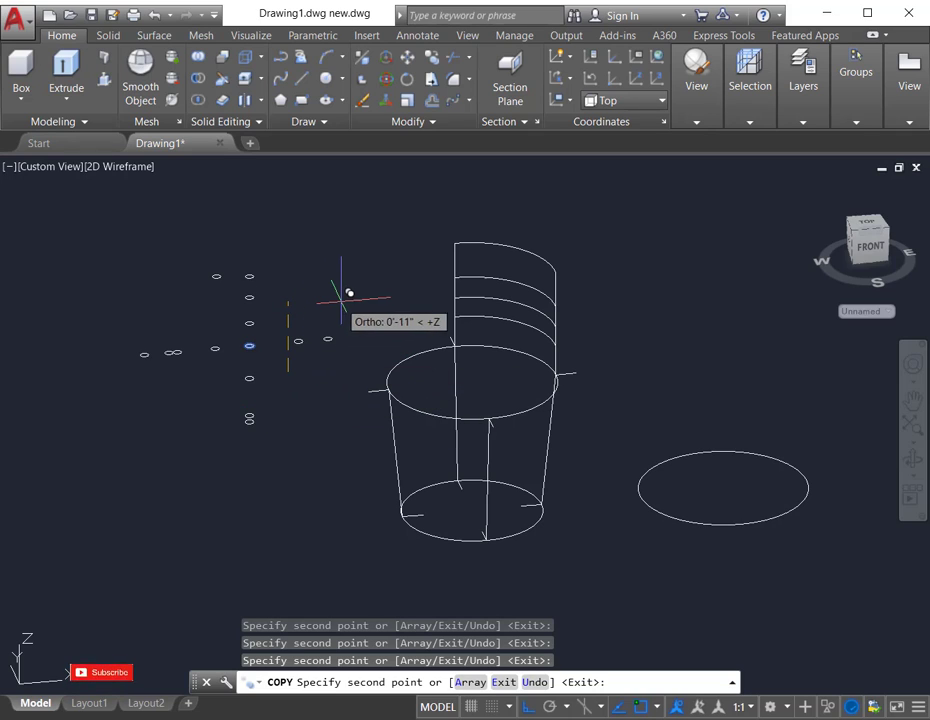
{"action": "left_click", "coordinate": [348, 303]}
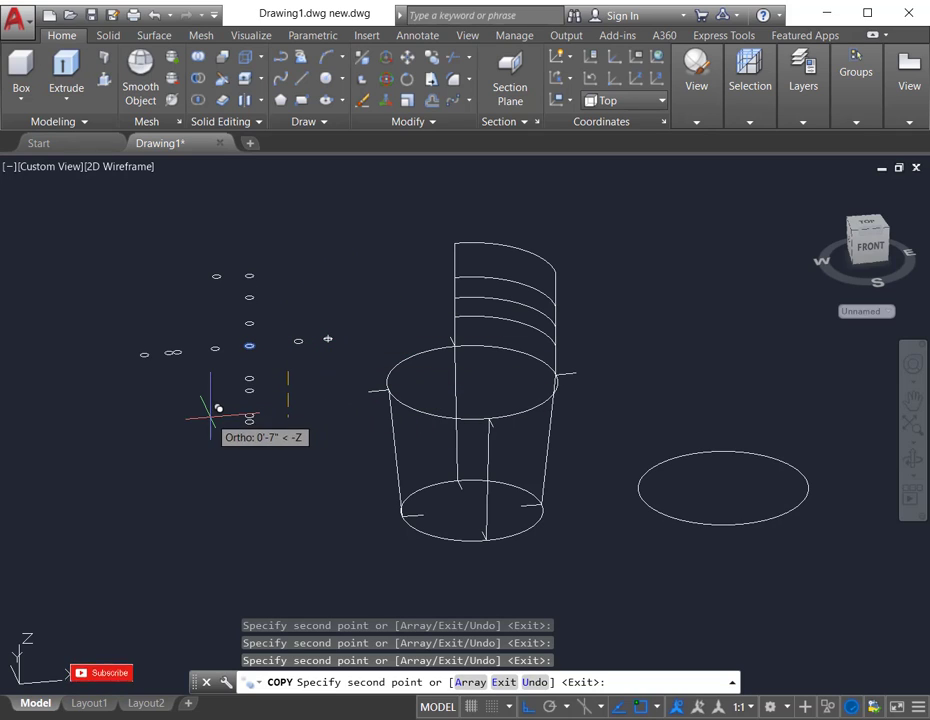
{"action": "key", "text": "Escape"}
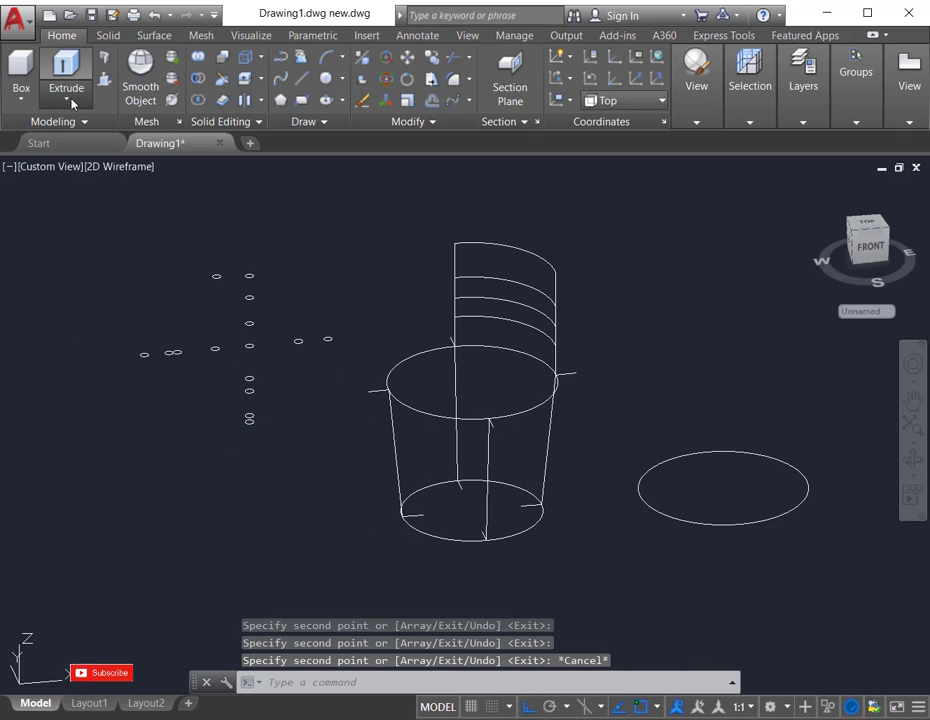
- Sweep the small circle nearest the chair frame as a solid along the front leg polyline
{"action": "left_click", "coordinate": [71, 100]}
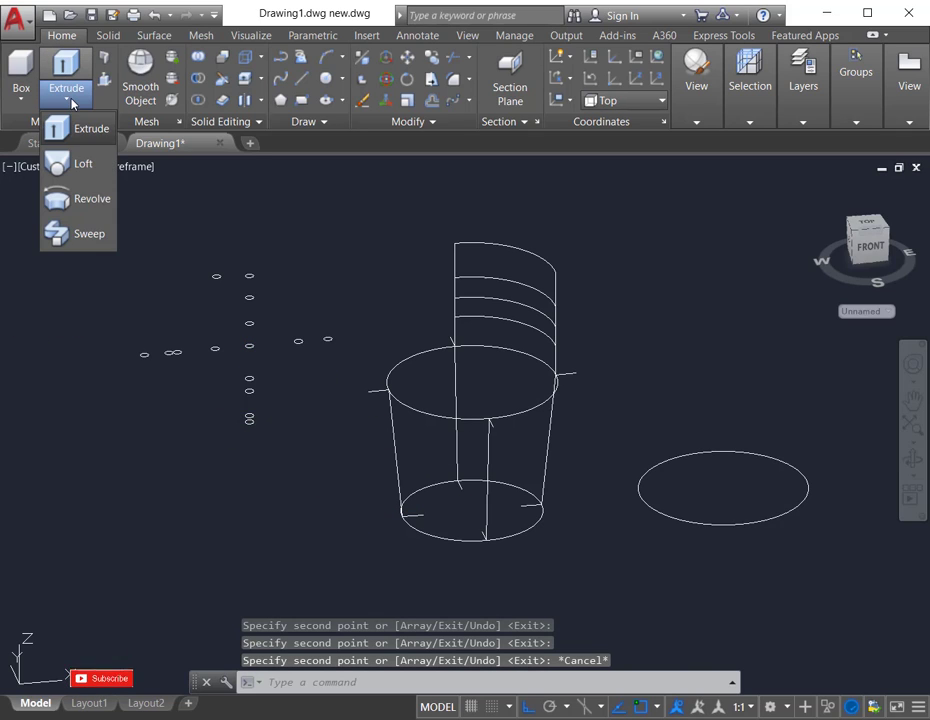
{"action": "left_click", "coordinate": [75, 236]}
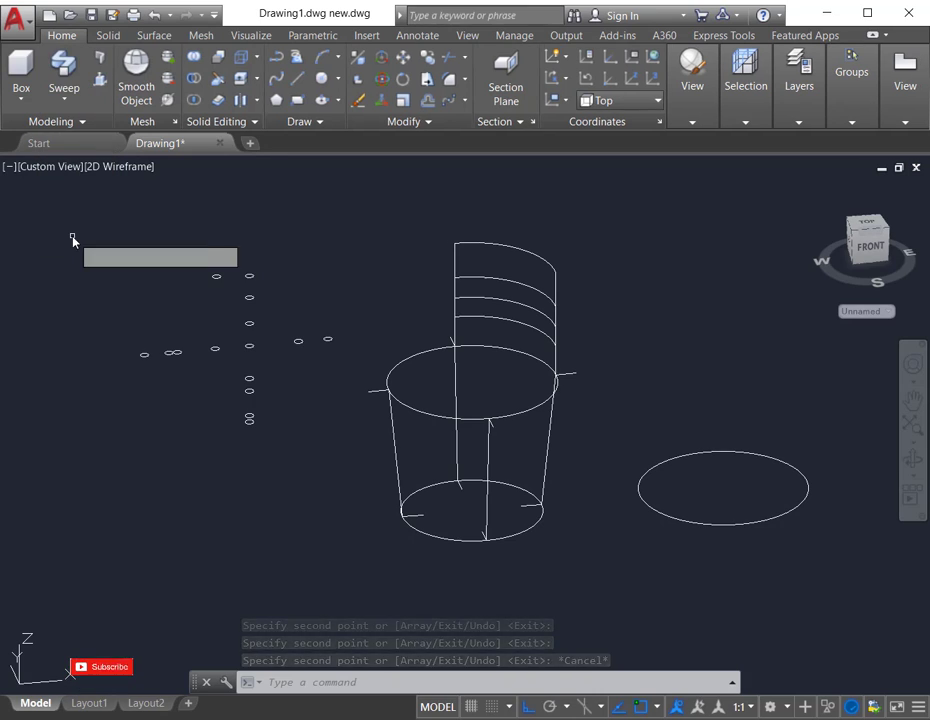
{"action": "left_click", "coordinate": [327, 339]}
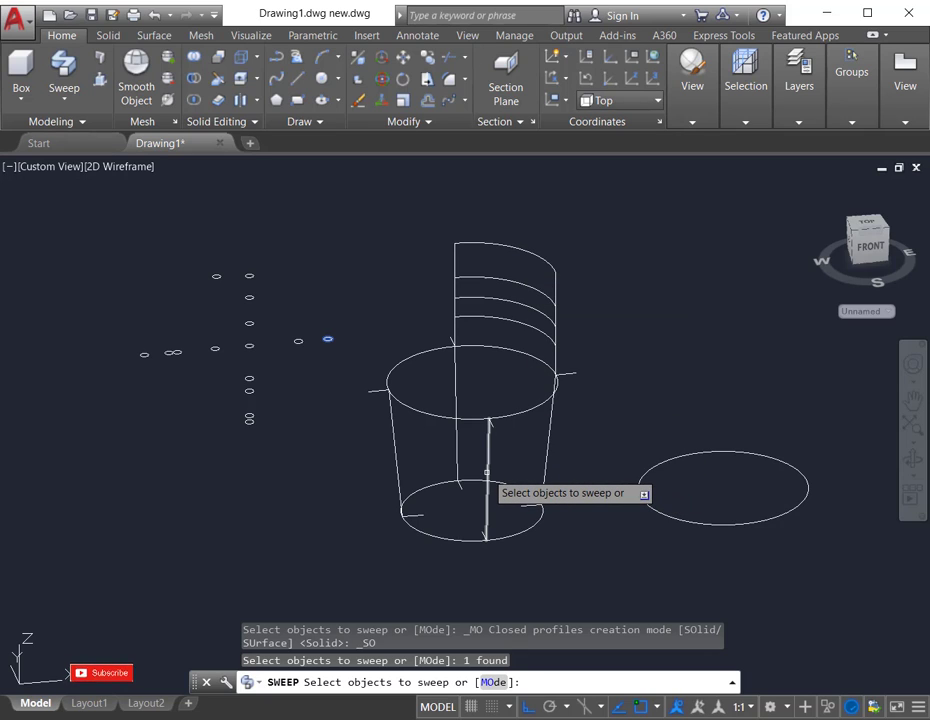
{"action": "key", "text": "Return"}
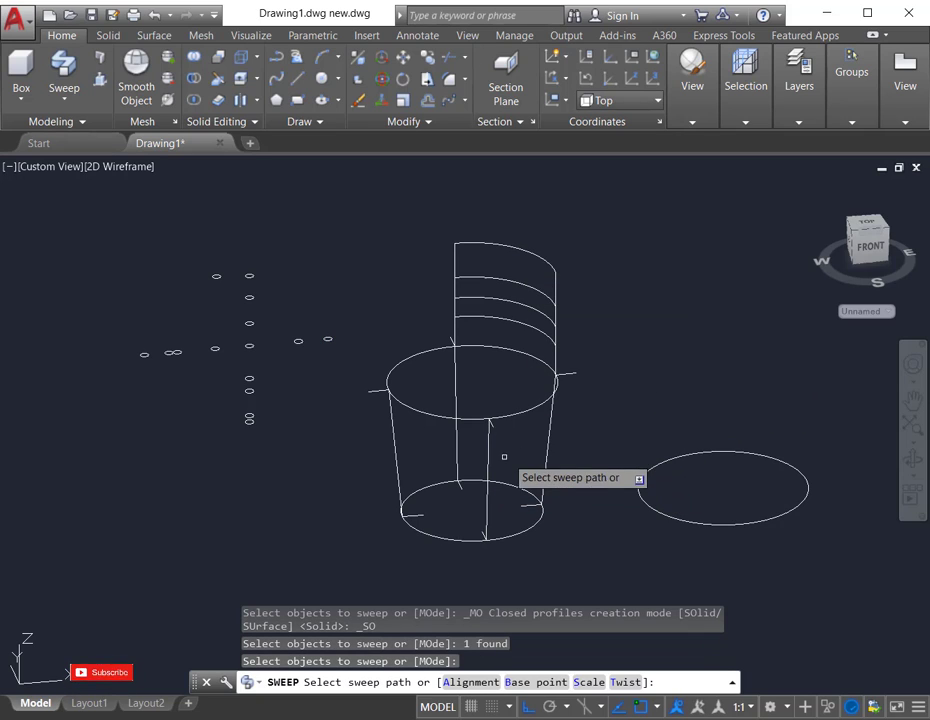
{"action": "left_click", "coordinate": [489, 457]}
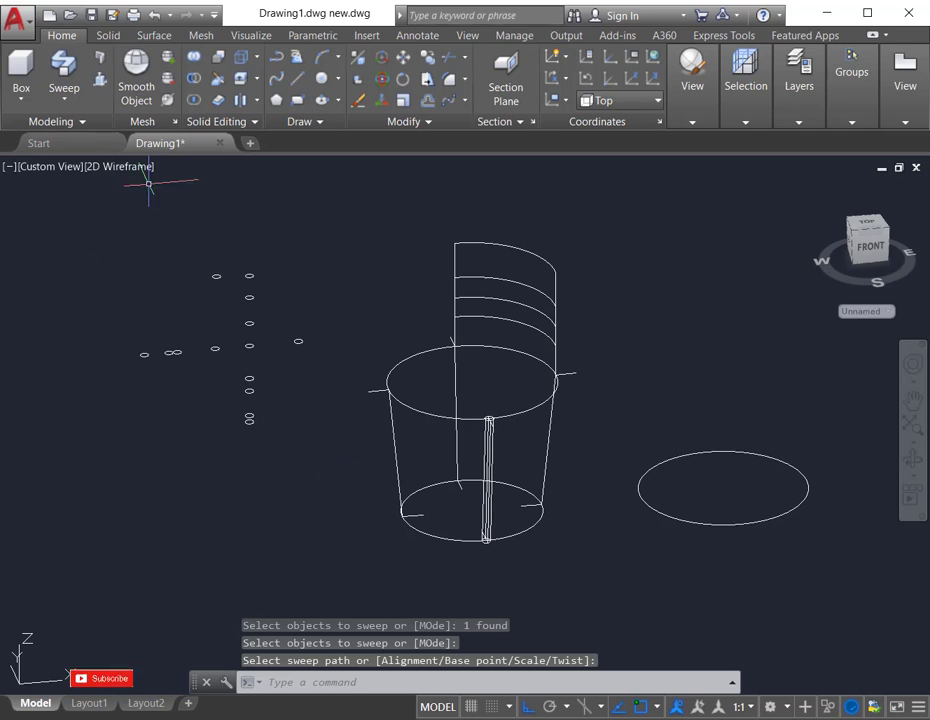
{"action": "left_click", "coordinate": [62, 62]}
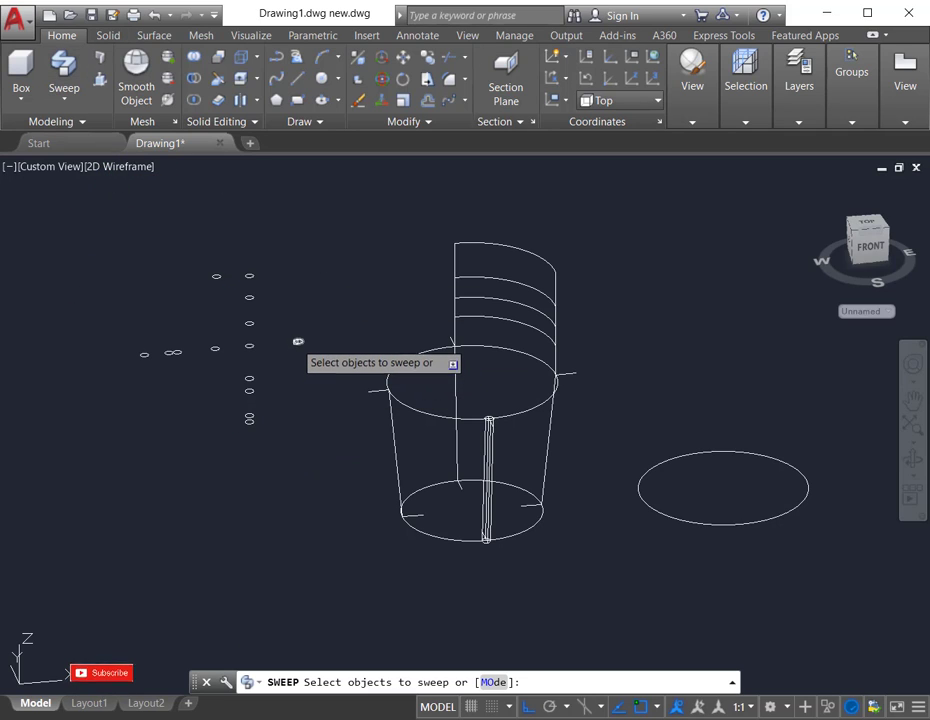
{"action": "left_click", "coordinate": [298, 341]}
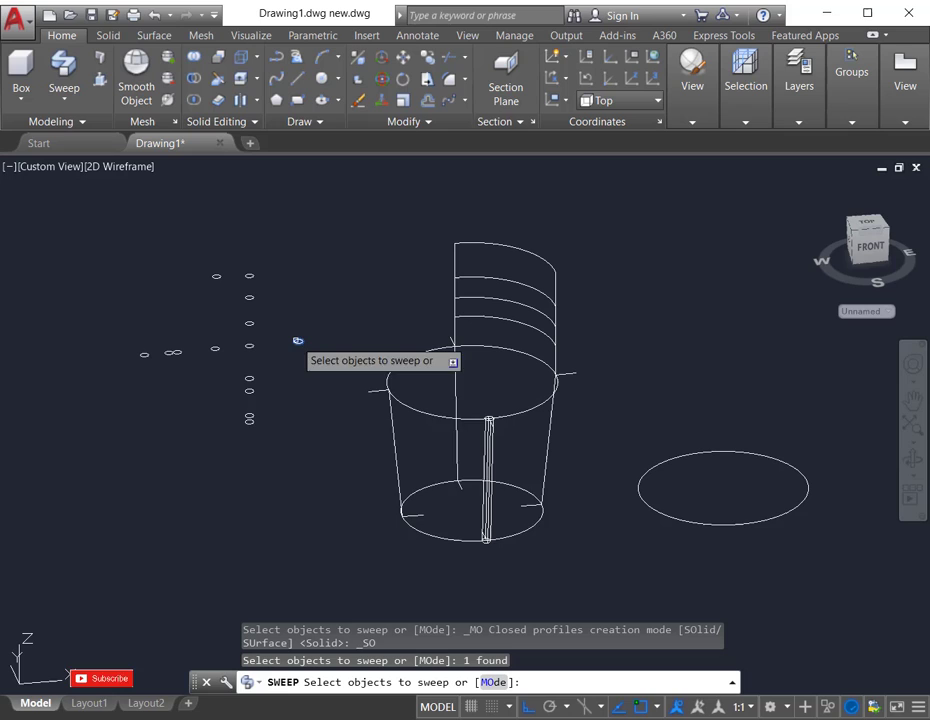
{"action": "left_click", "coordinate": [395, 452]}
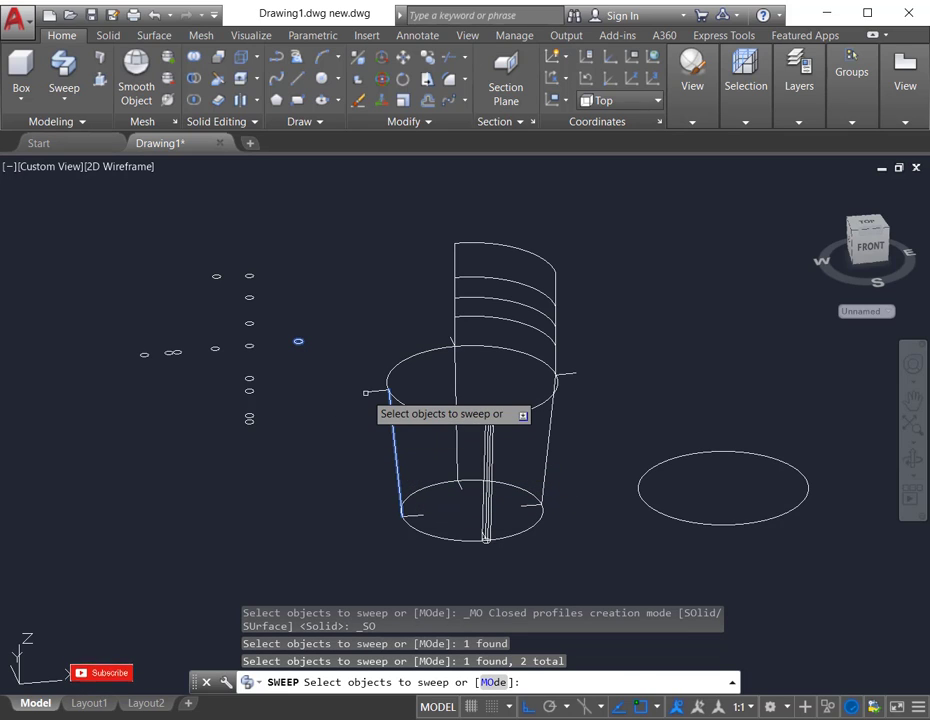
{"action": "key", "text": "Return"}
{"action": "left_click", "coordinate": [391, 424]}
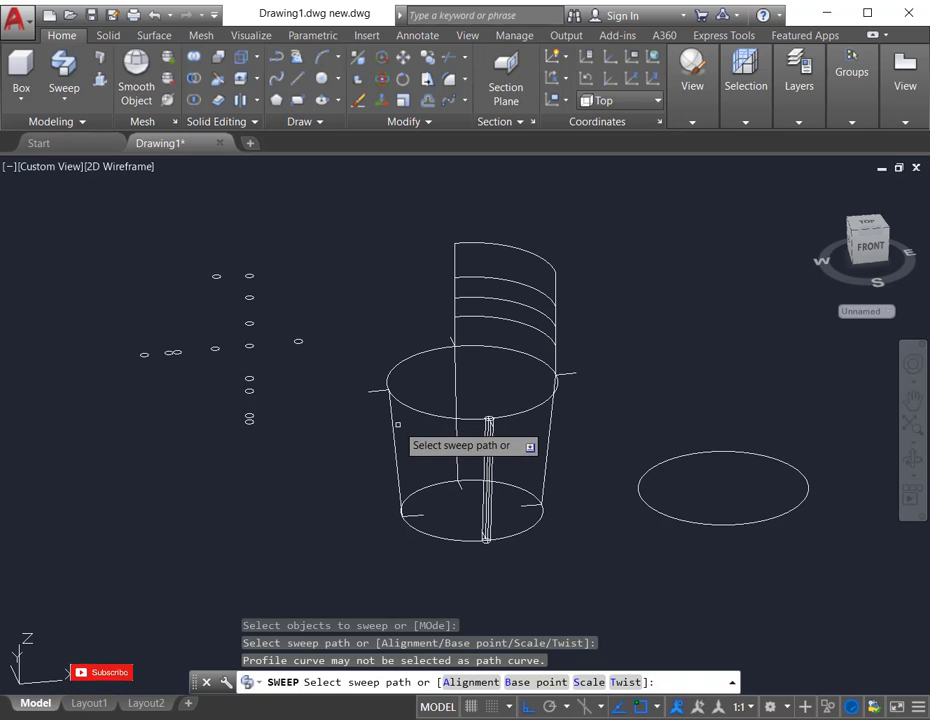
{"action": "left_click", "coordinate": [391, 424]}
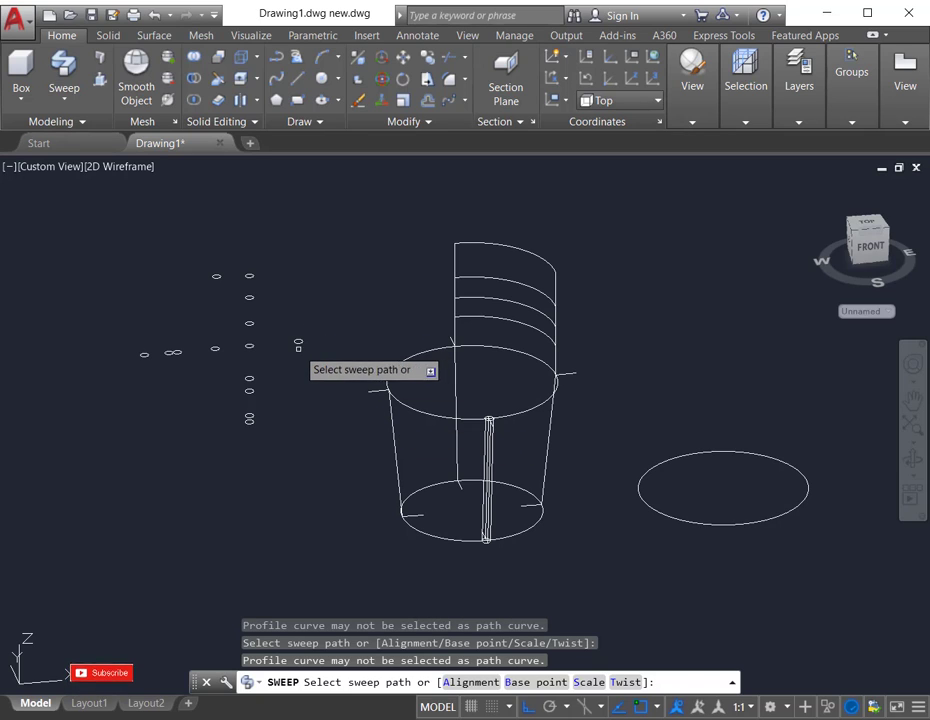
{"action": "key", "text": "Escape"}
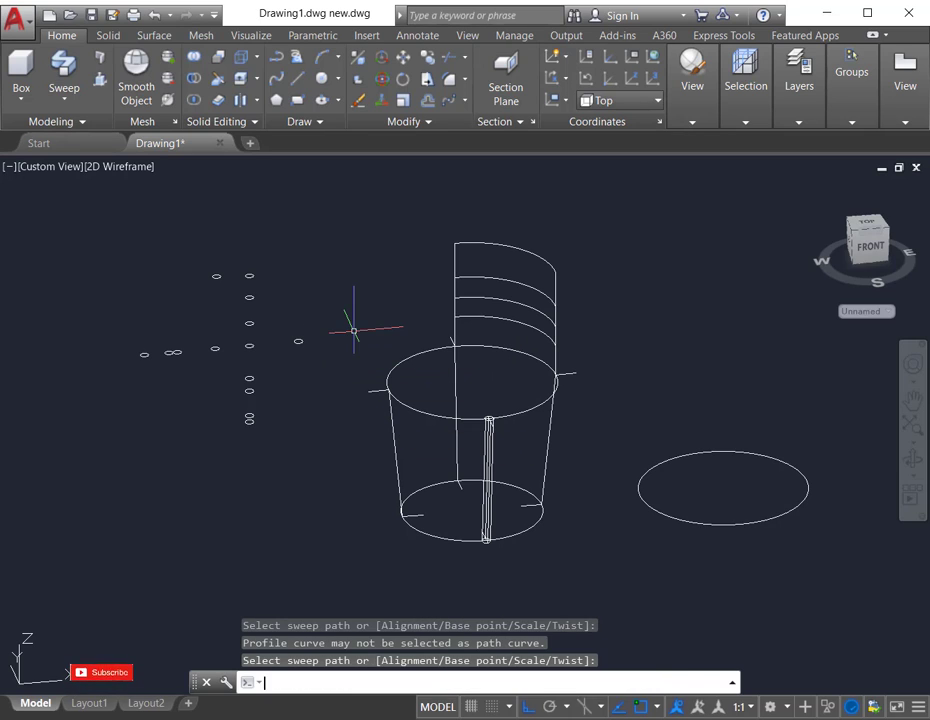
- Sweep the next nearest small circle as a solid along the west leg polyline
{"action": "left_click", "coordinate": [72, 68]}
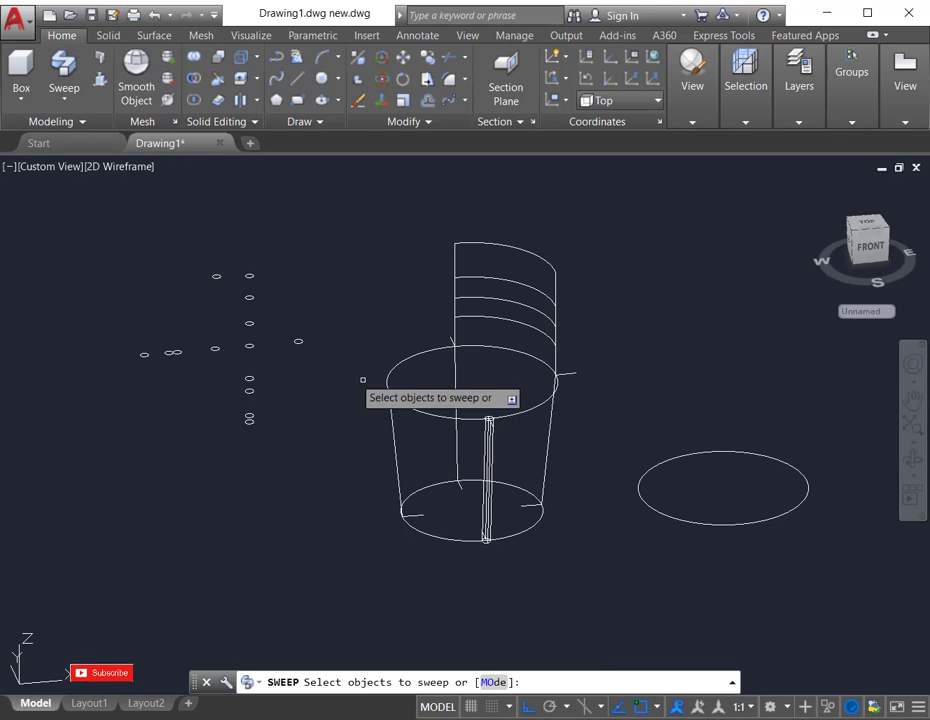
{"action": "left_click", "coordinate": [298, 341]}
{"action": "key", "text": "Return"}
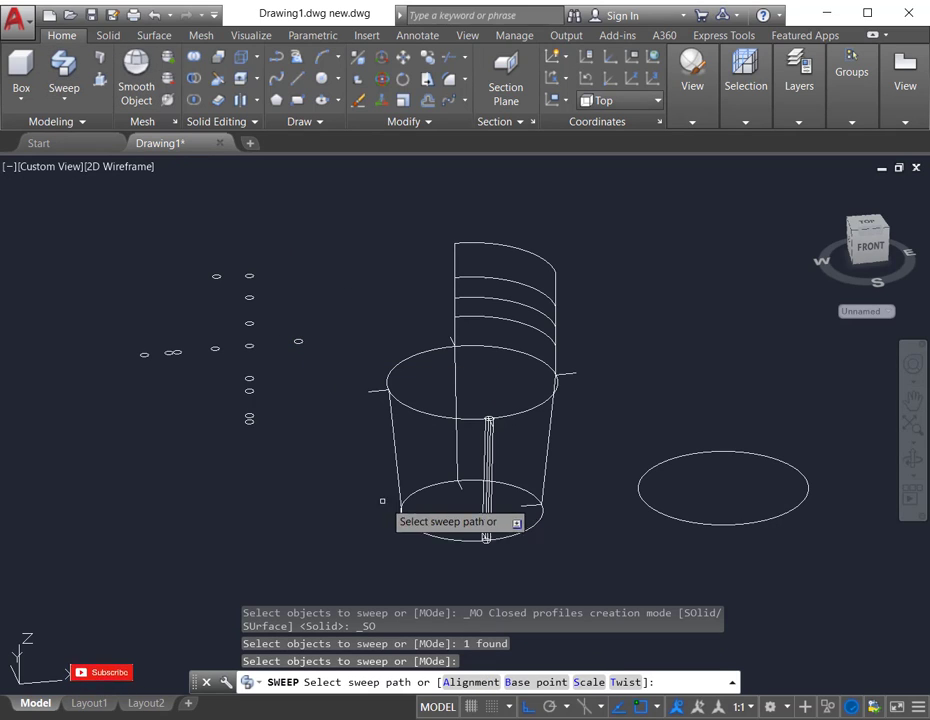
{"action": "left_click", "coordinate": [391, 436]}
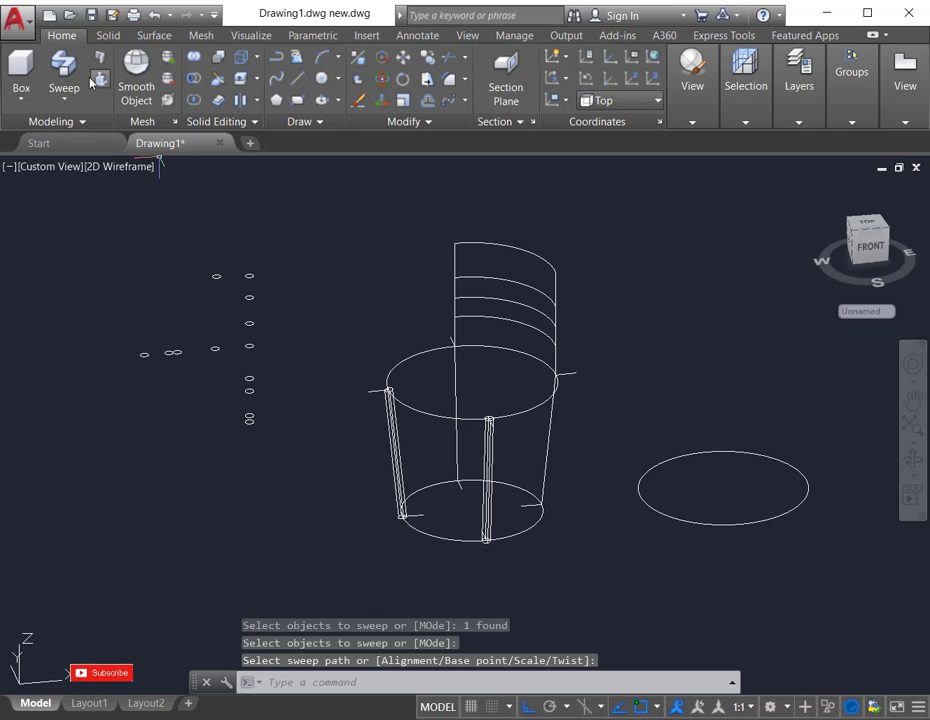
- Sweep small circles as solids along the remaining legs, both frame circles and the two lowest backrest arcs
{"action": "key", "text": "Return"}
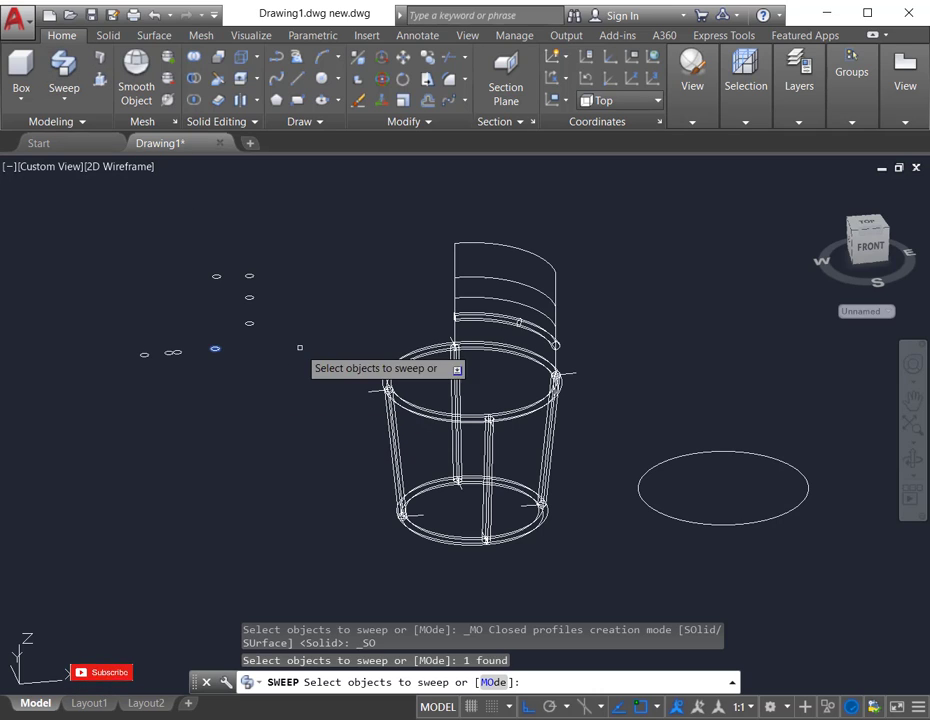
{"action": "key", "text": "Return"}
{"action": "left_click", "coordinate": [501, 298]}
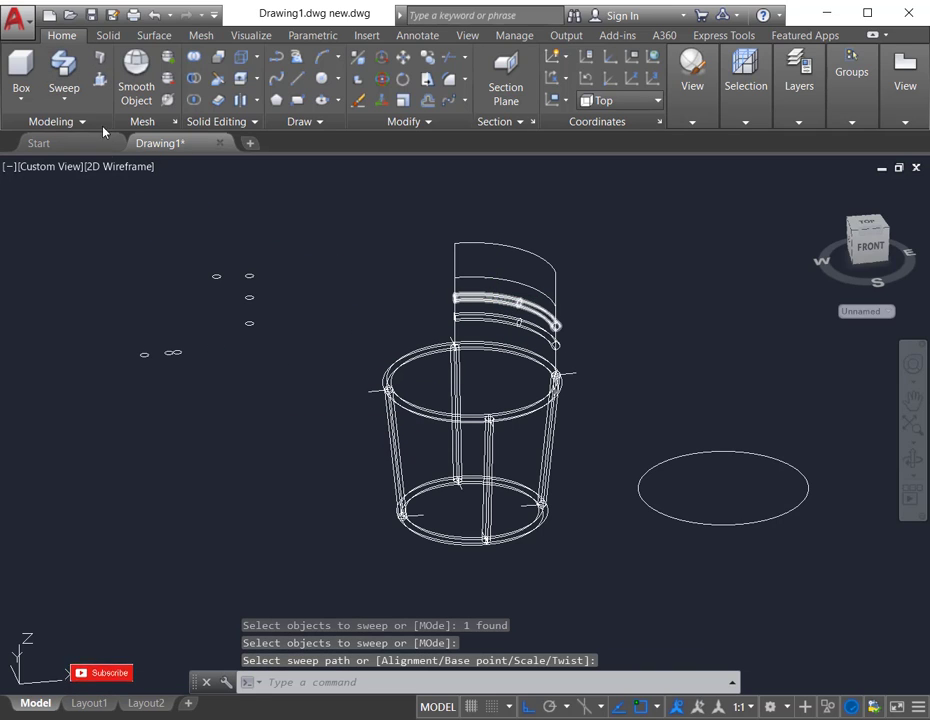
- Sweep two small circles as solids along the two uppermost backrest arcs
{"action": "left_click", "coordinate": [64, 66]}
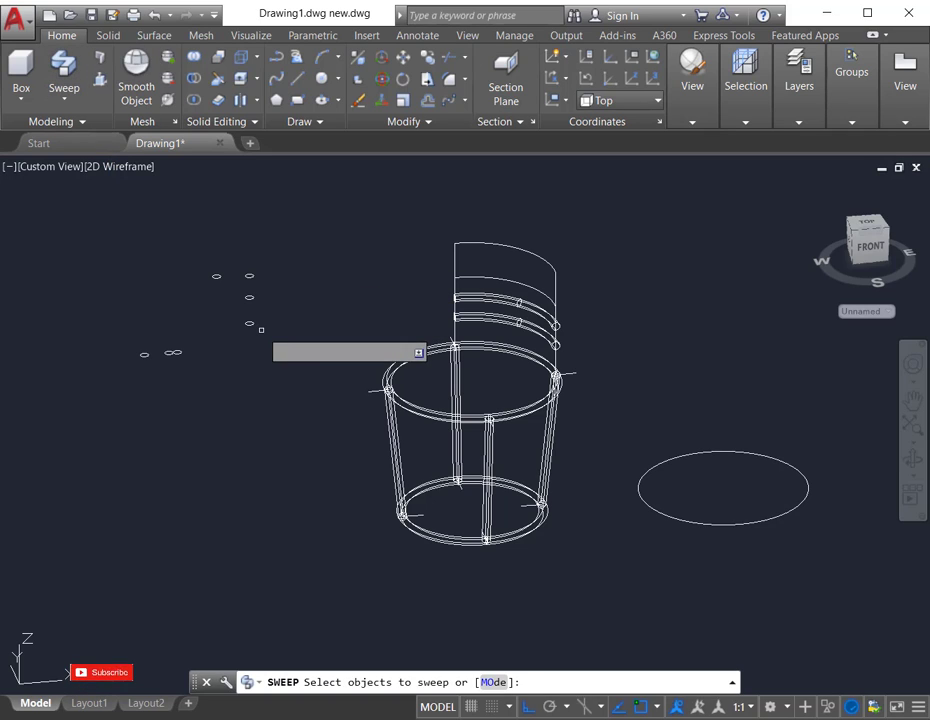
{"action": "left_click", "coordinate": [249, 323]}
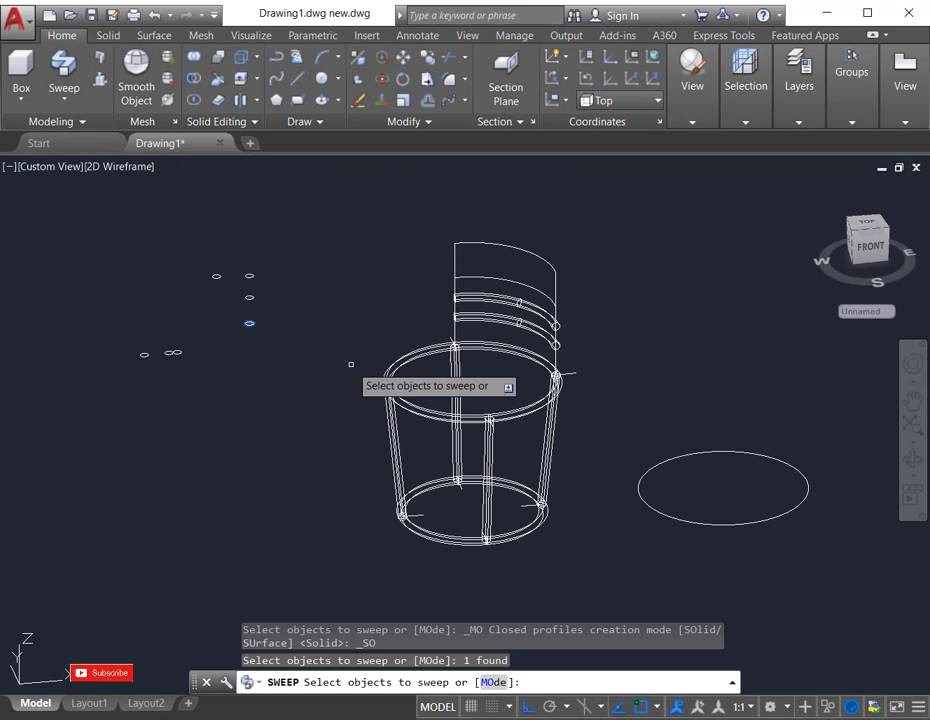
{"action": "key", "text": "Return"}
{"action": "left_click", "coordinate": [505, 279]}
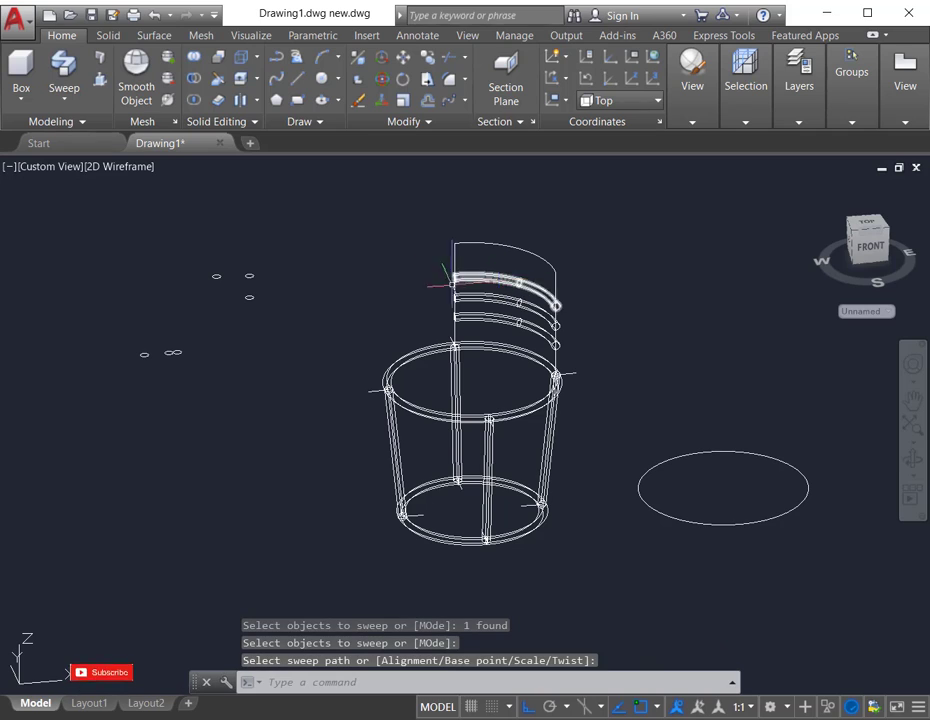
{"action": "left_click", "coordinate": [66, 68]}
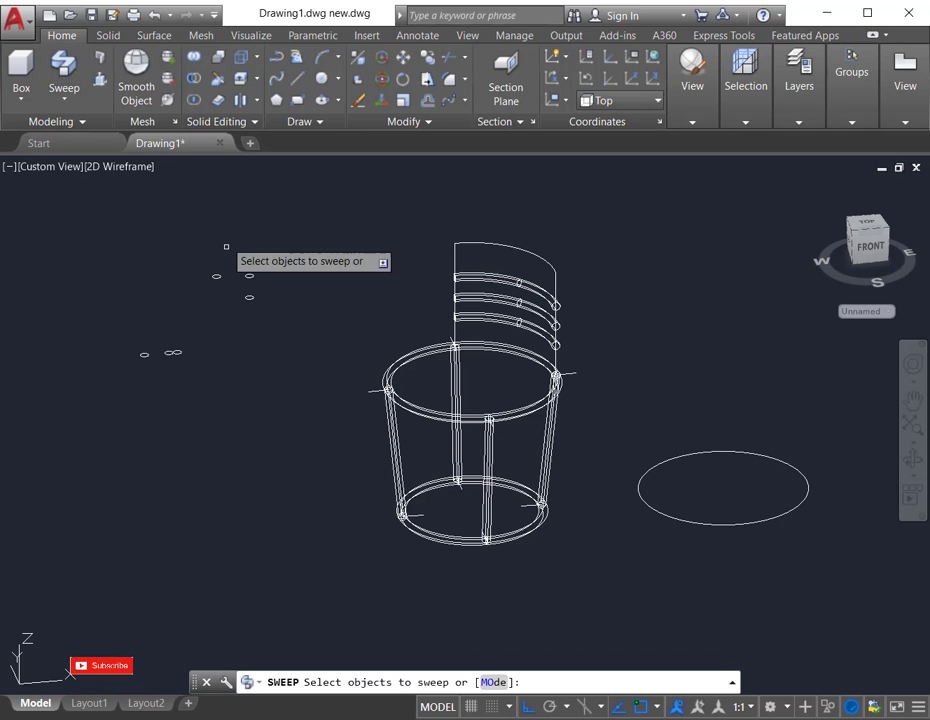
{"action": "left_click", "coordinate": [249, 297]}
{"action": "key", "text": "Return"}
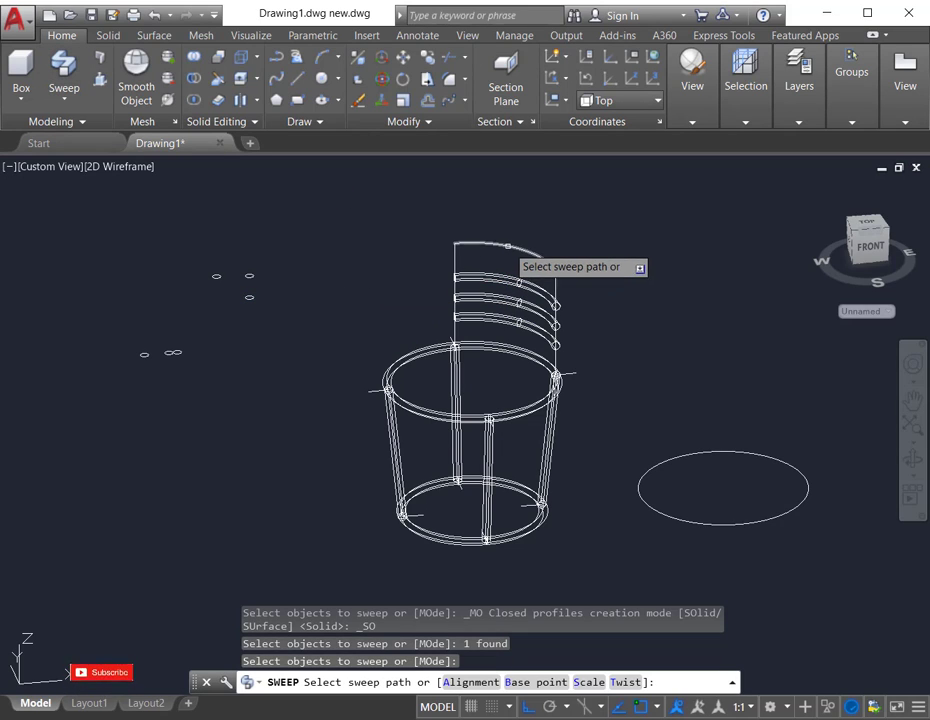
{"action": "left_click", "coordinate": [514, 250]}
- Sweep two more small circles as solids along the two vertical lines at the ends of the backrest
{"action": "left_click", "coordinate": [64, 66]}
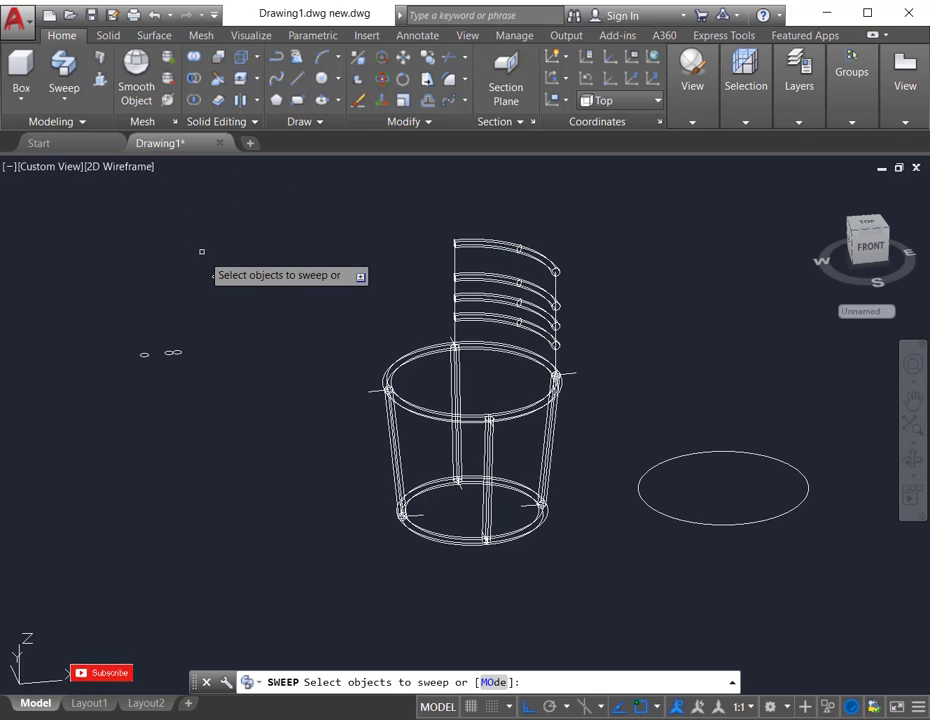
{"action": "left_click", "coordinate": [249, 276]}
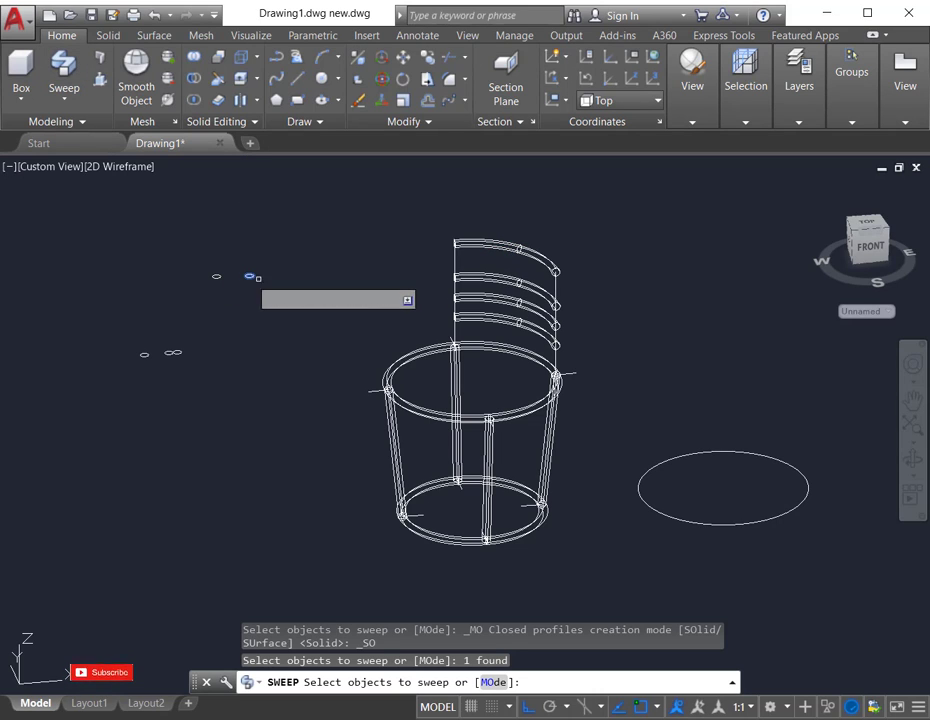
{"action": "key", "text": "Return"}
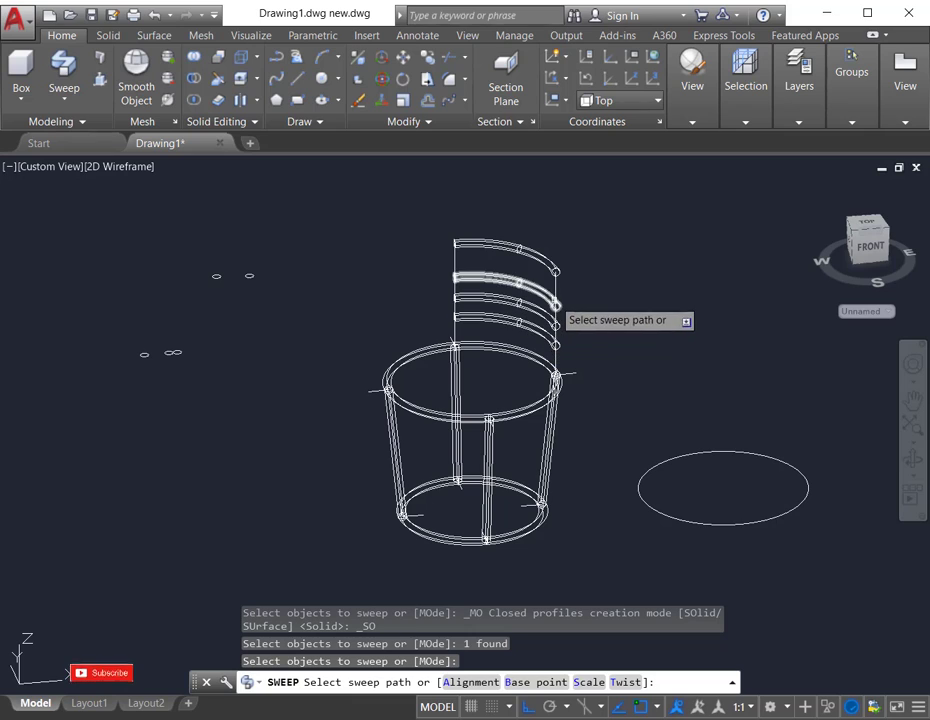
{"action": "left_click", "coordinate": [556, 310]}
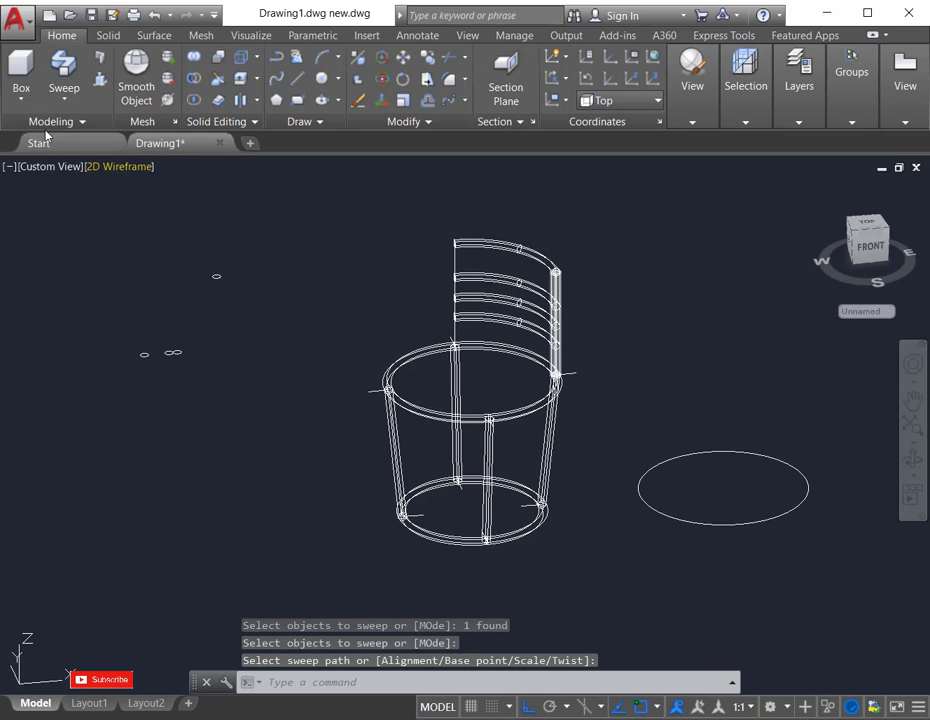
{"action": "left_click", "coordinate": [64, 66]}
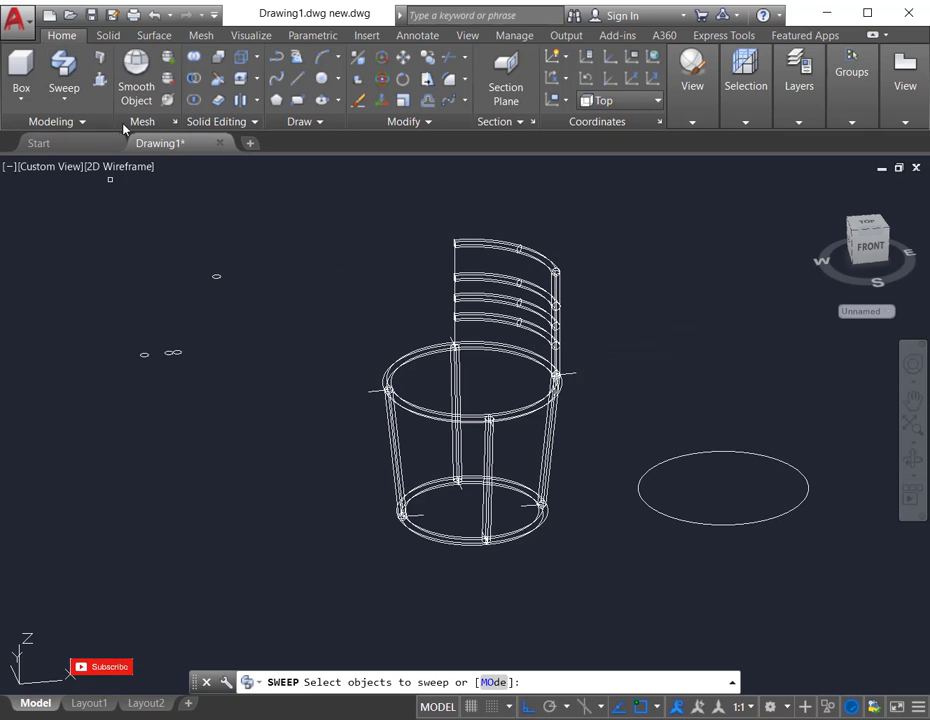
{"action": "left_click", "coordinate": [216, 276]}
{"action": "key", "text": "Return"}
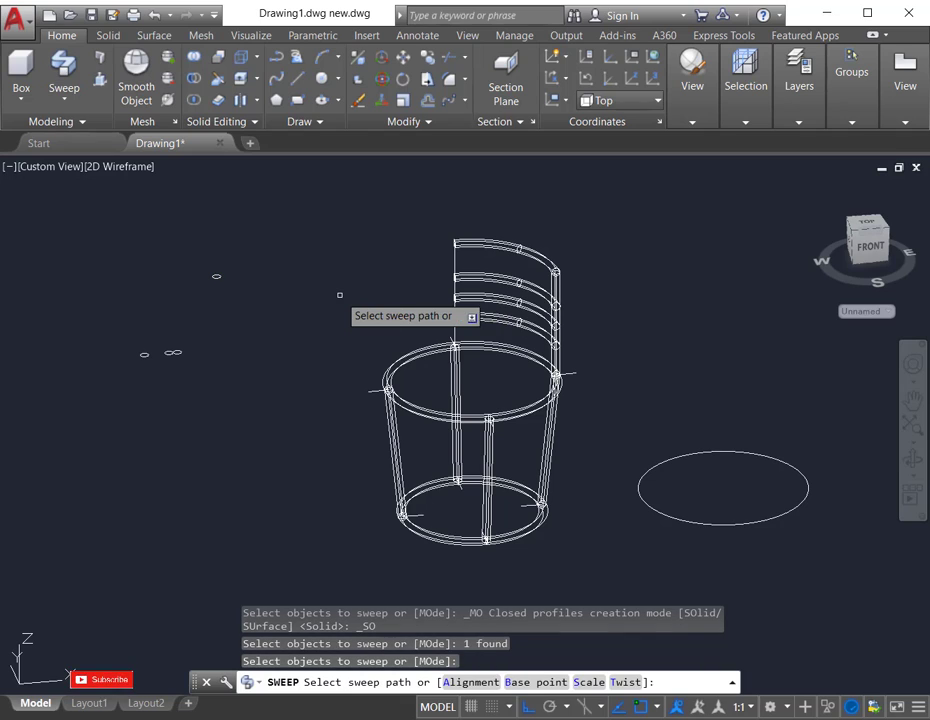
{"action": "left_click", "coordinate": [452, 326]}
- Move the swept lower ring about 2 inches straight up along Z between the chair legs
{"action": "scroll", "coordinate": [201, 302], "scroll_direction": "down", "scroll_amount": 2}
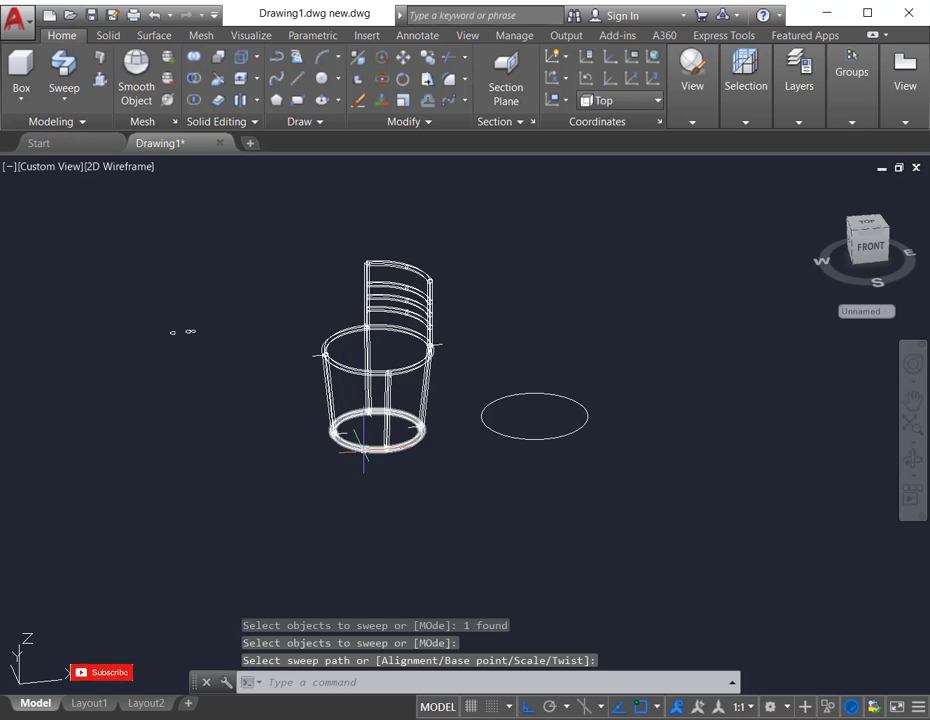
{"action": "left_click", "coordinate": [363, 447]}
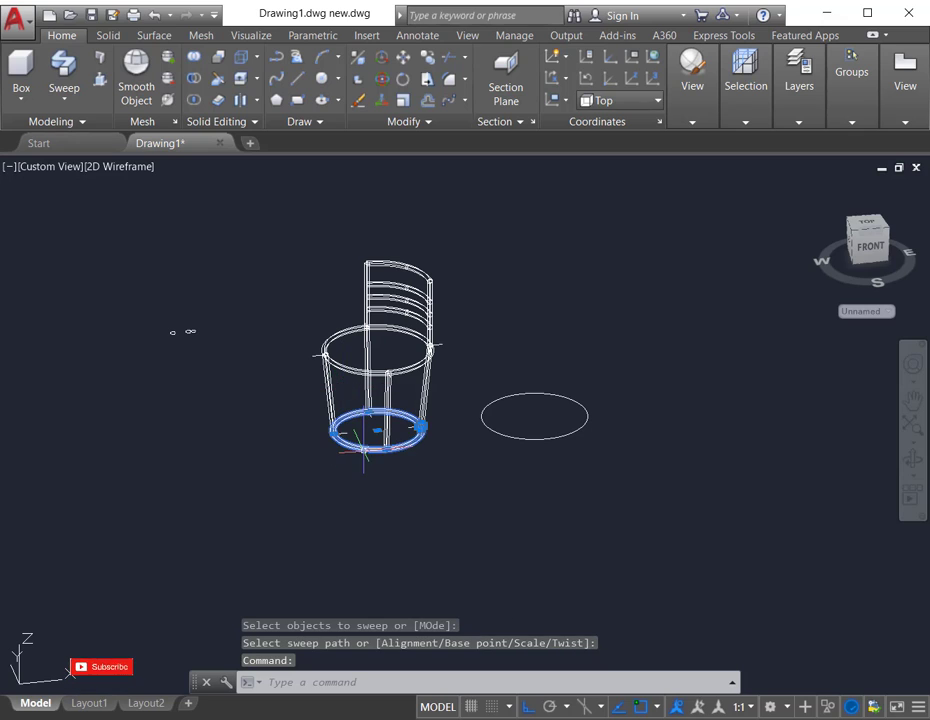
{"action": "type", "text": "m"}
{"action": "key", "text": "Return"}
{"action": "left_click", "coordinate": [571, 512]}
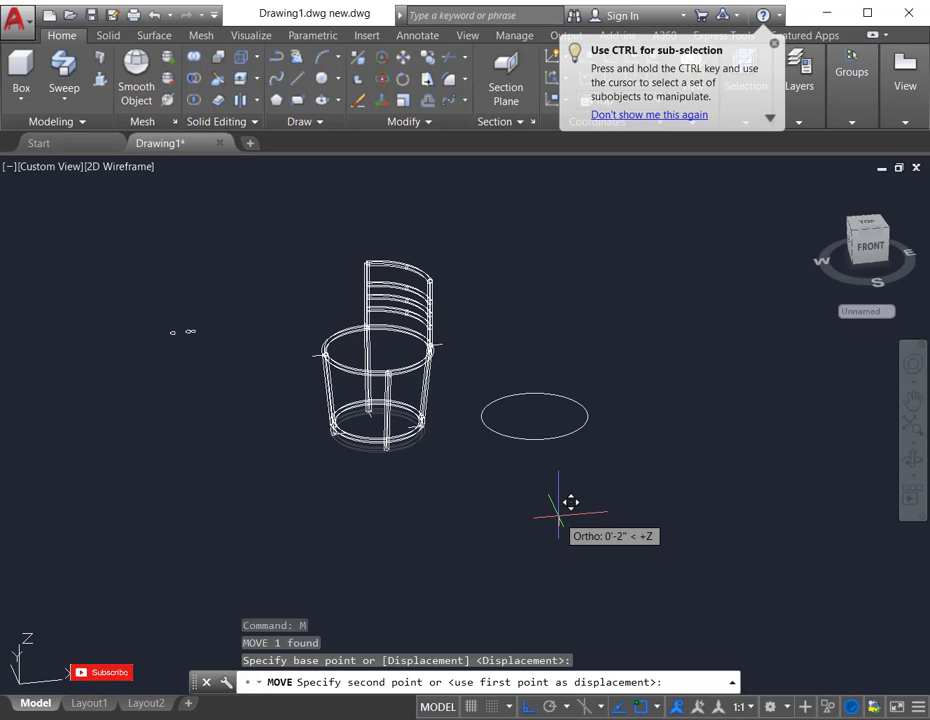
{"action": "left_click", "coordinate": [570, 502]}
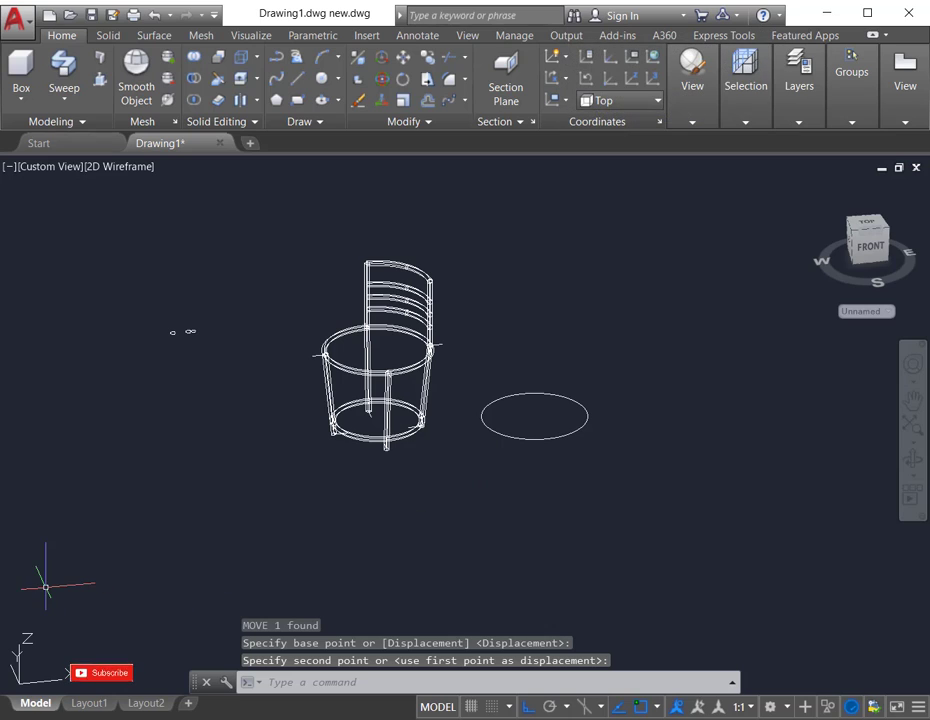
- Extrude the large separate circle beside the chair to a height of 1 inch as the seat
{"action": "left_click", "coordinate": [24, 100]}
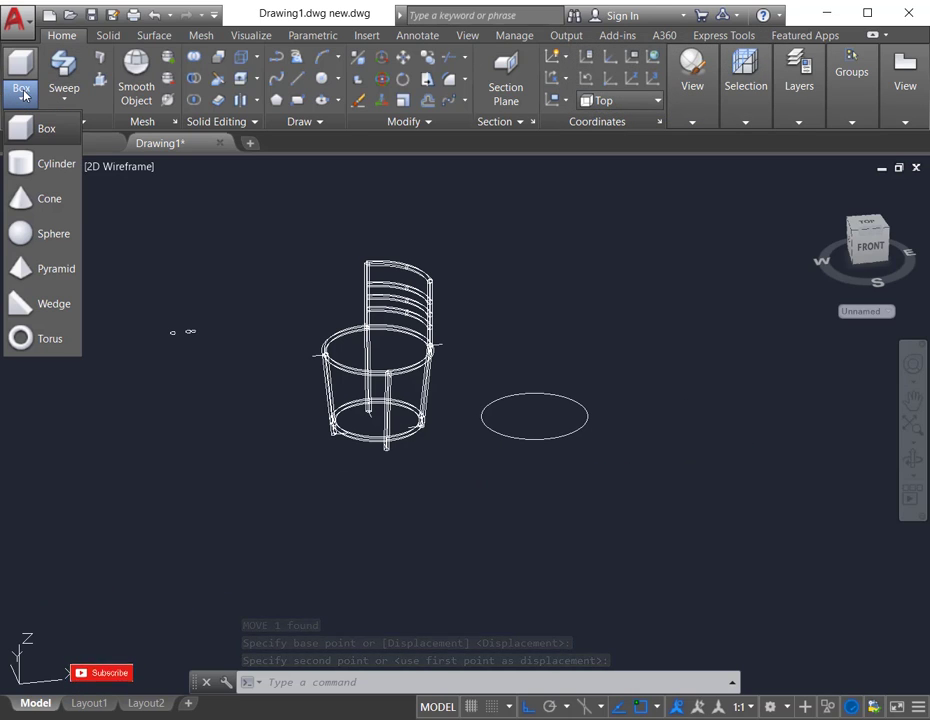
{"action": "left_click", "coordinate": [65, 95]}
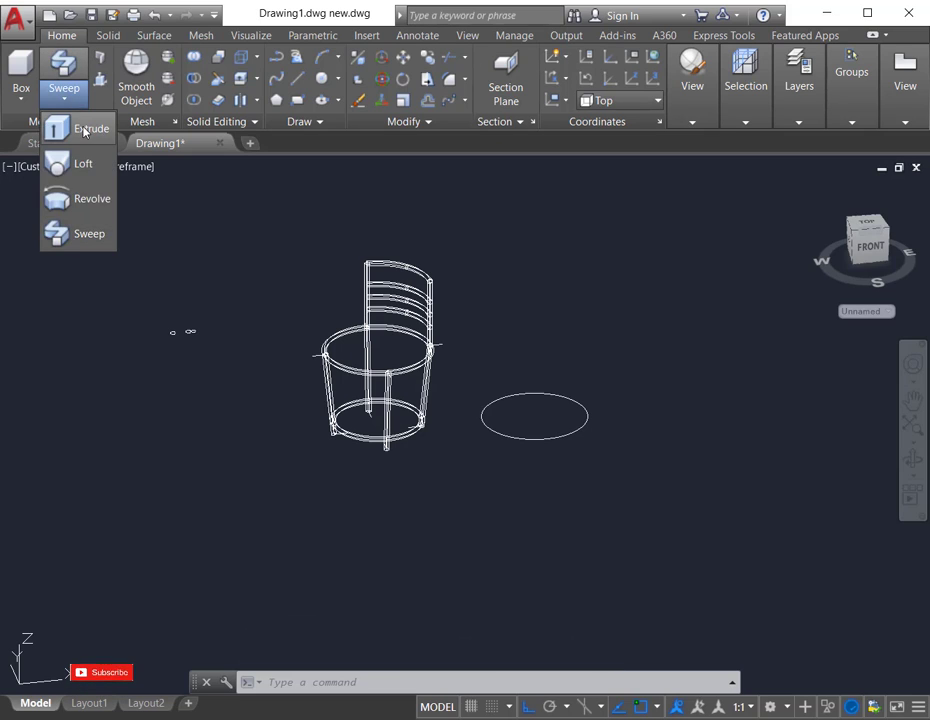
{"action": "left_click", "coordinate": [85, 128]}
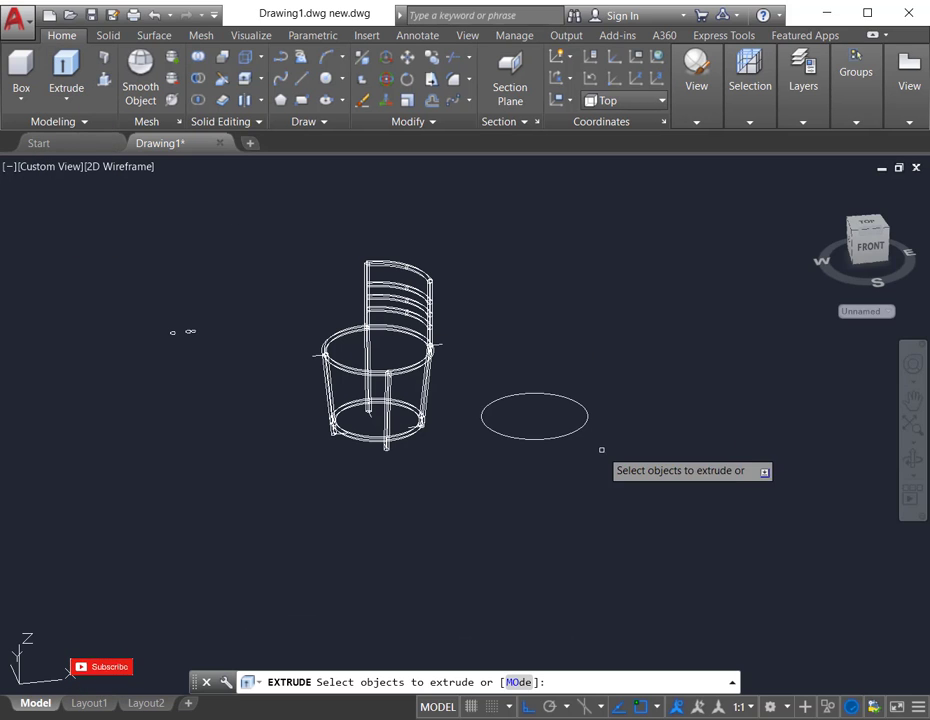
{"action": "left_click", "coordinate": [551, 436]}
{"action": "key", "text": "Return"}
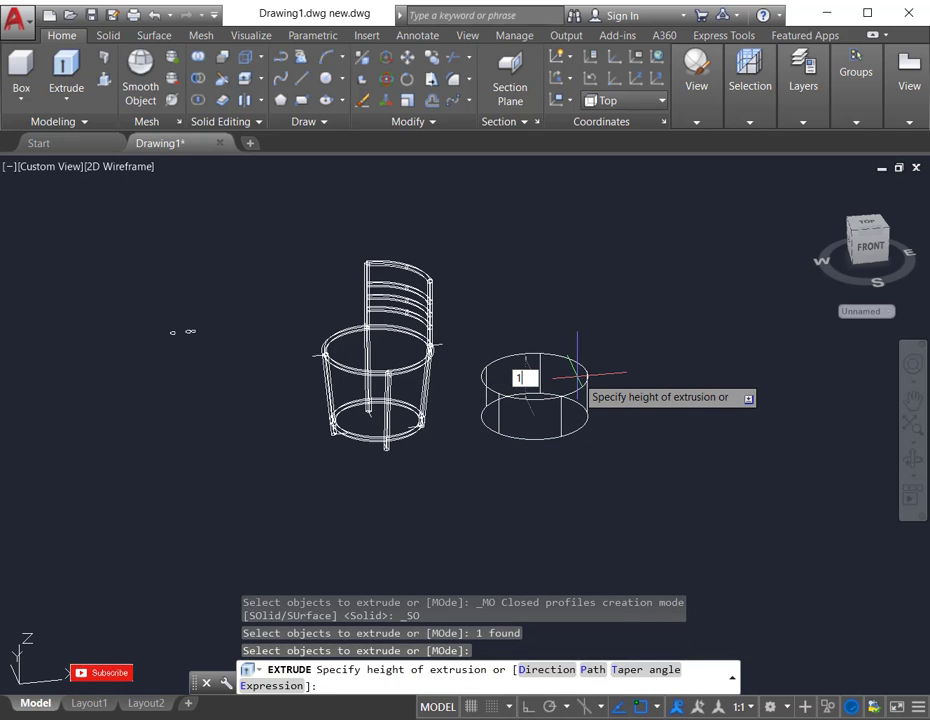
{"action": "key", "text": "Return"}
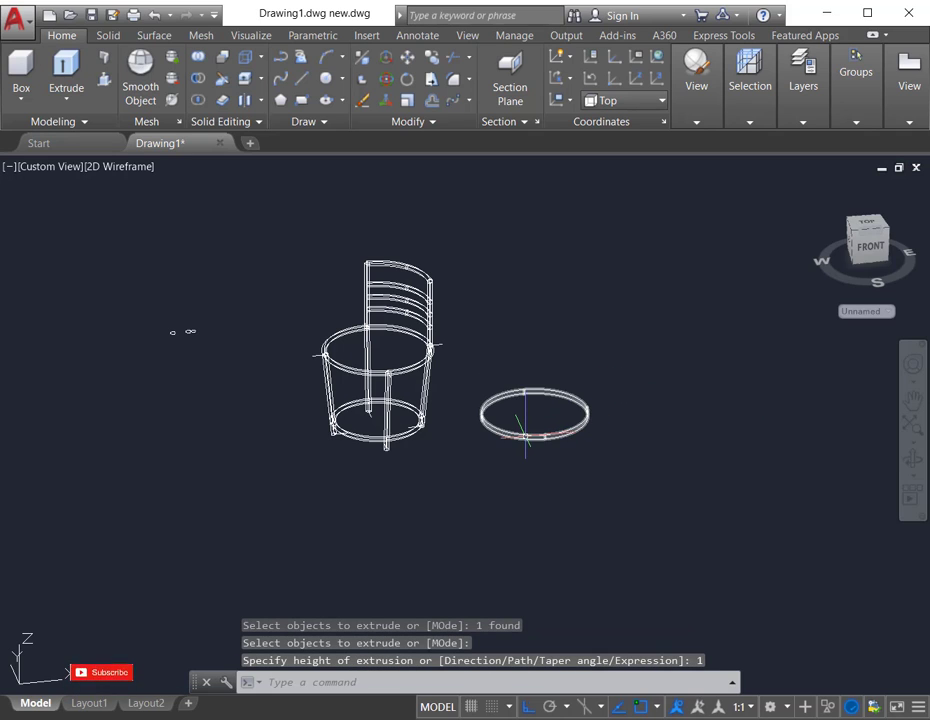
- Move the extruded seat disc onto the upper ring of the chair frame, aligning their centers
{"action": "left_click", "coordinate": [525, 432]}
{"action": "key", "text": "Return"}
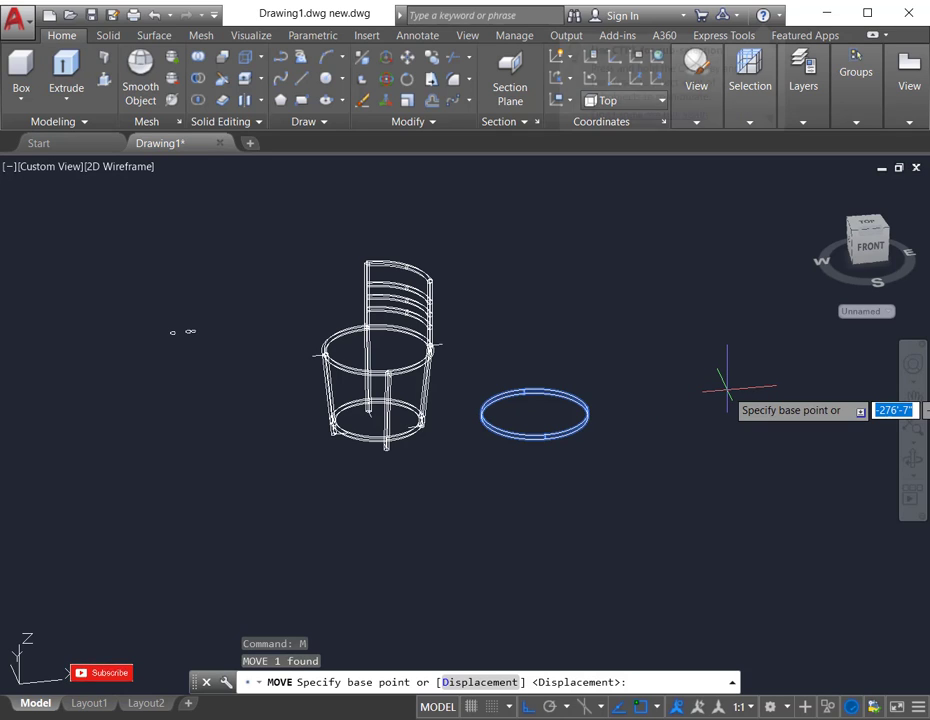
{"action": "left_click", "coordinate": [531, 402]}
{"action": "left_click", "coordinate": [389, 338]}
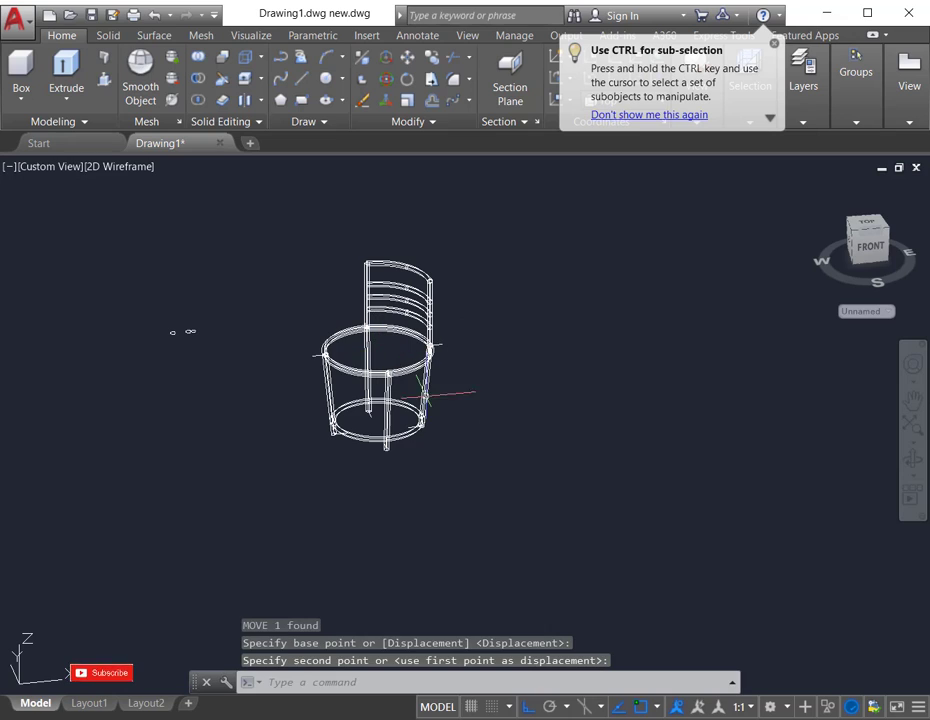
- Display the model in the Shades of Gray visual style and view the chair closer from its left side
{"action": "left_click", "coordinate": [117, 167]}
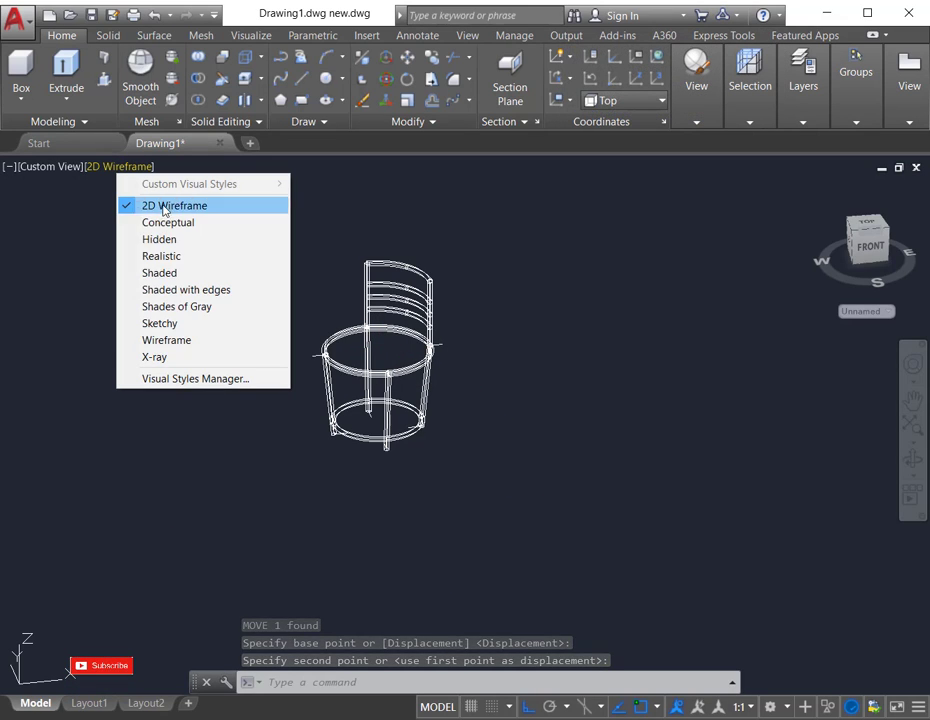
{"action": "left_click", "coordinate": [186, 305]}
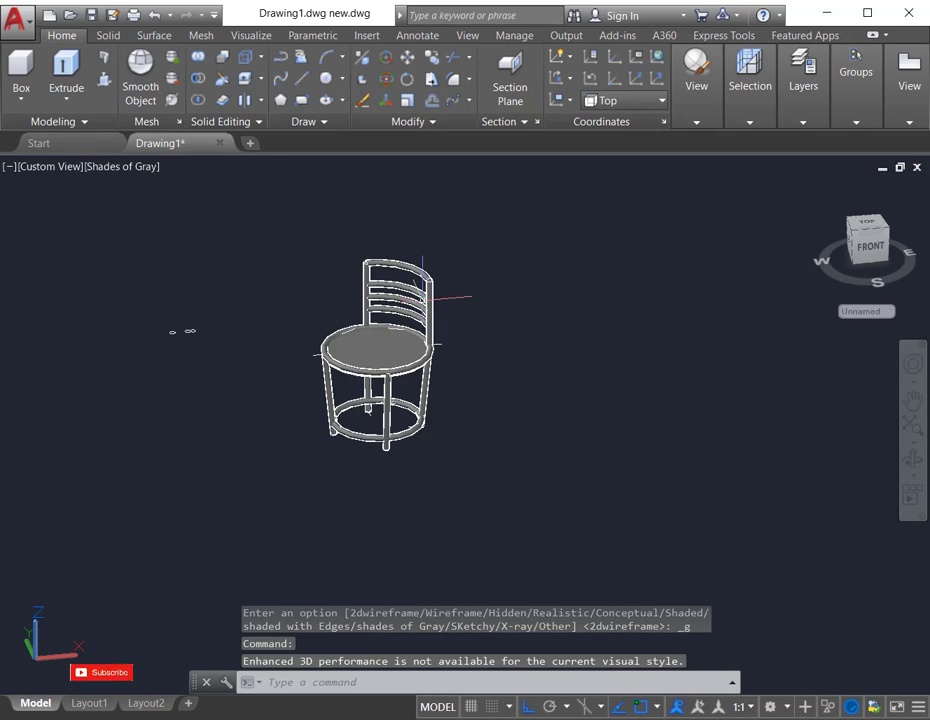
{"action": "scroll", "coordinate": [423, 298], "scroll_direction": "up", "scroll_amount": 2}
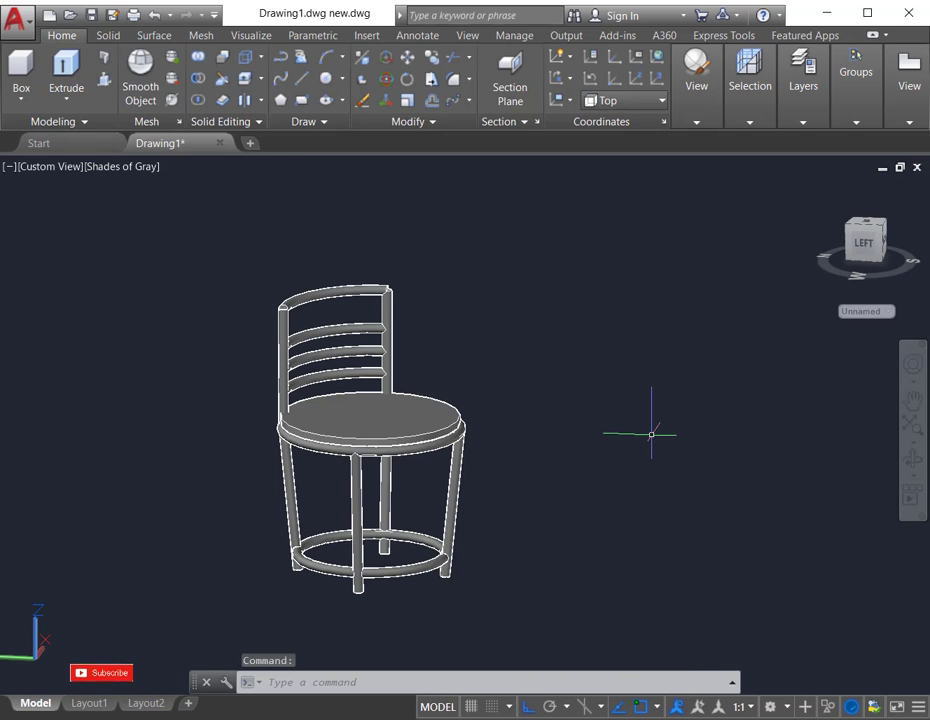
- Open the Materials Browser and set the viewport's visual style to Realistic
{"action": "type", "text": "at"}
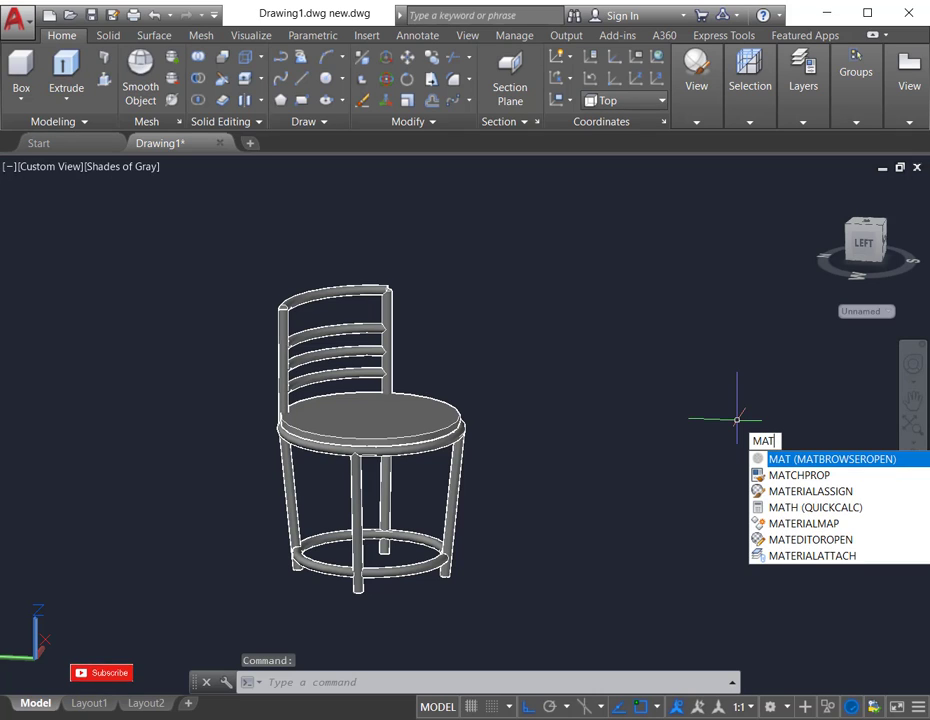
{"action": "key", "text": "Return"}
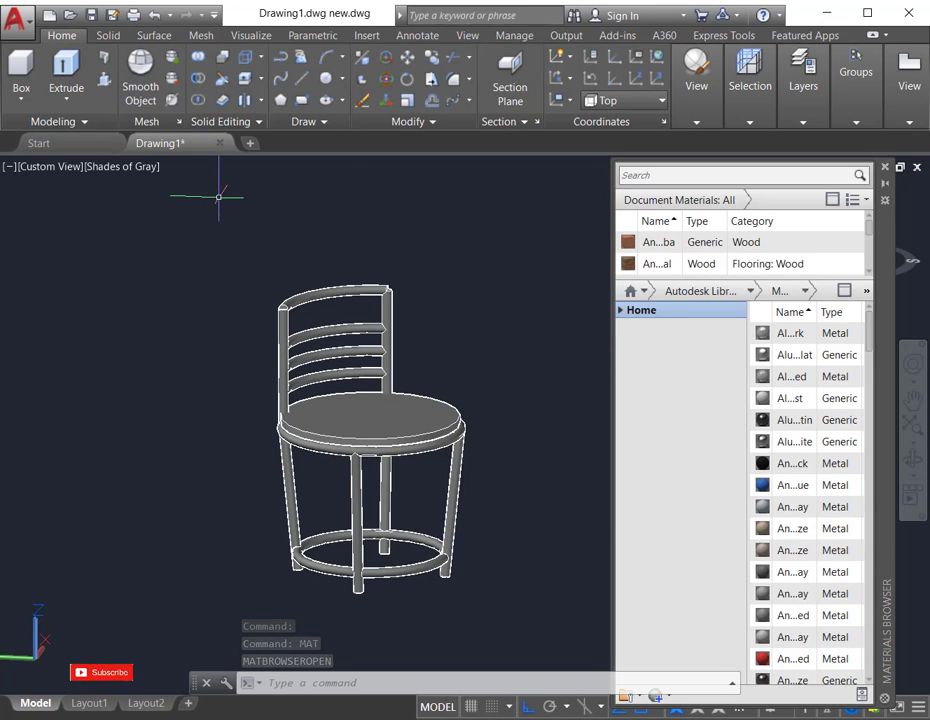
{"action": "left_click", "coordinate": [56, 168]}
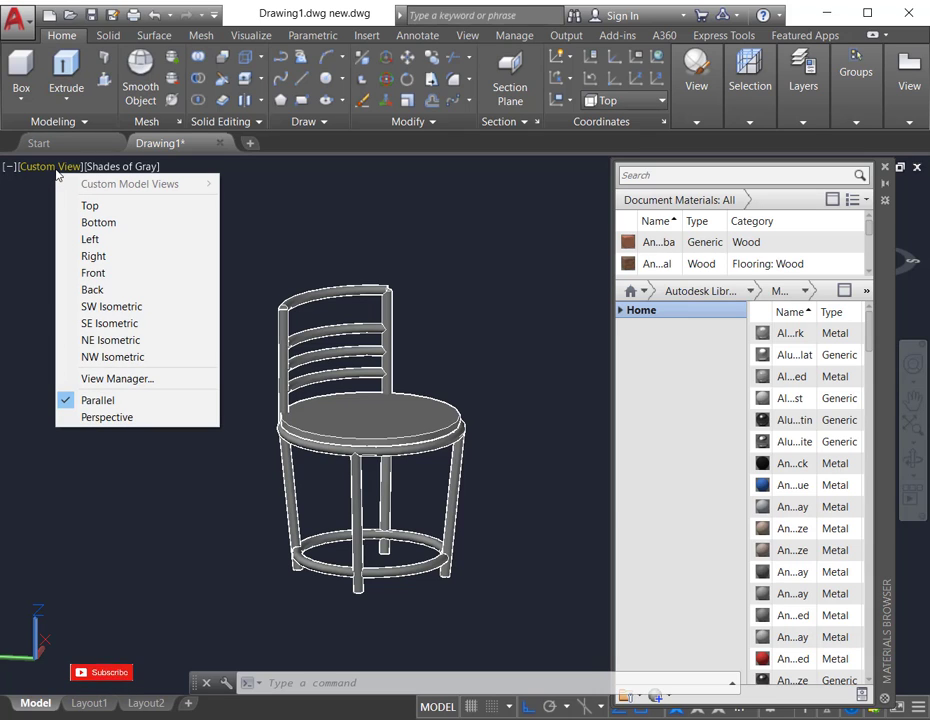
{"action": "left_click", "coordinate": [103, 168]}
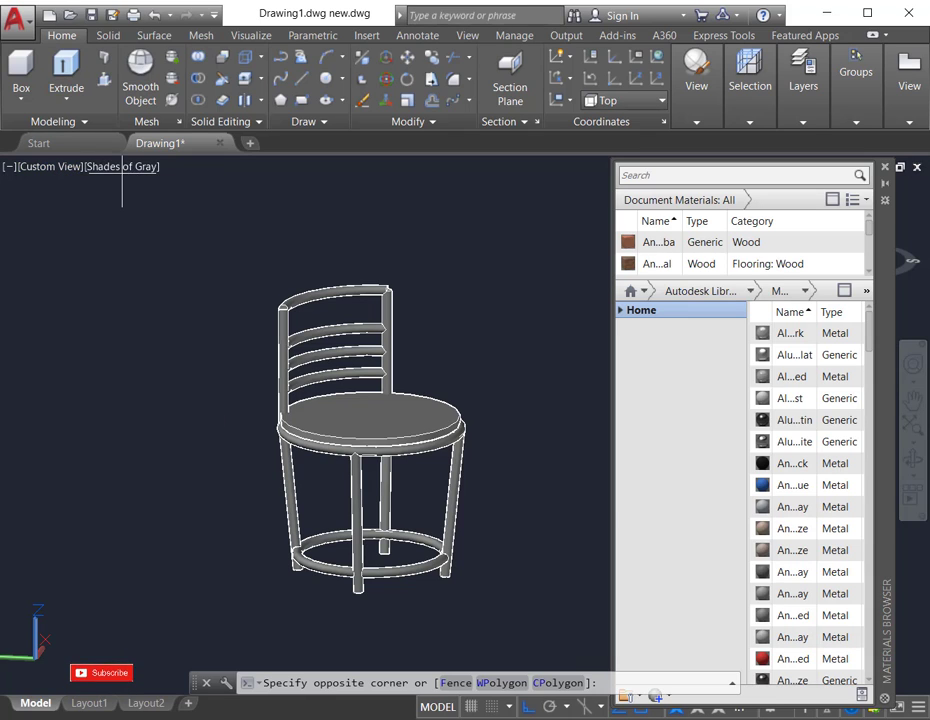
{"action": "left_click", "coordinate": [125, 170]}
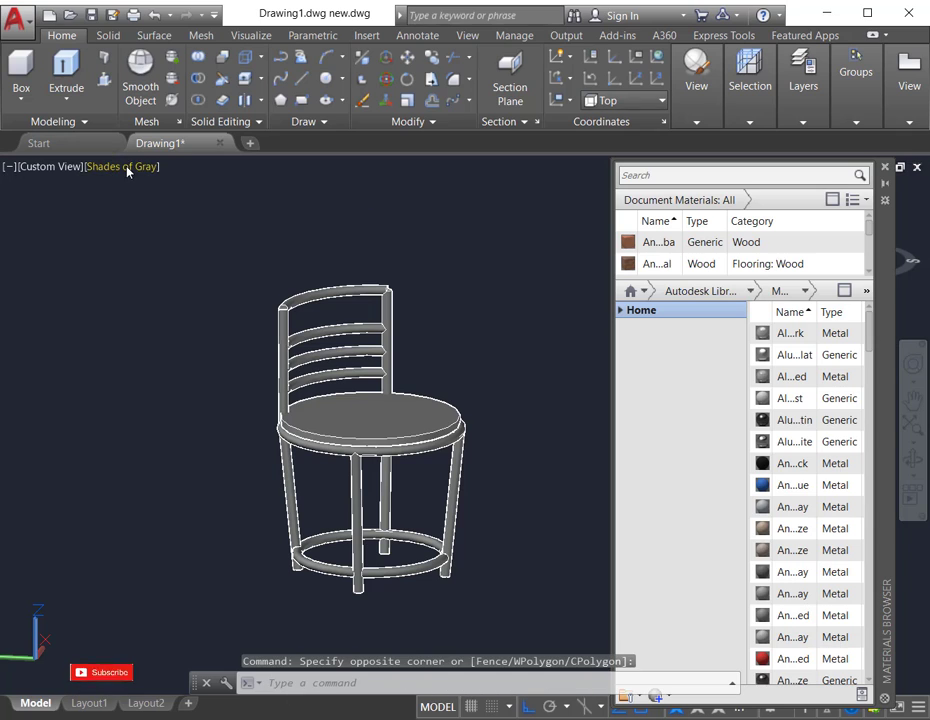
{"action": "left_click", "coordinate": [125, 168]}
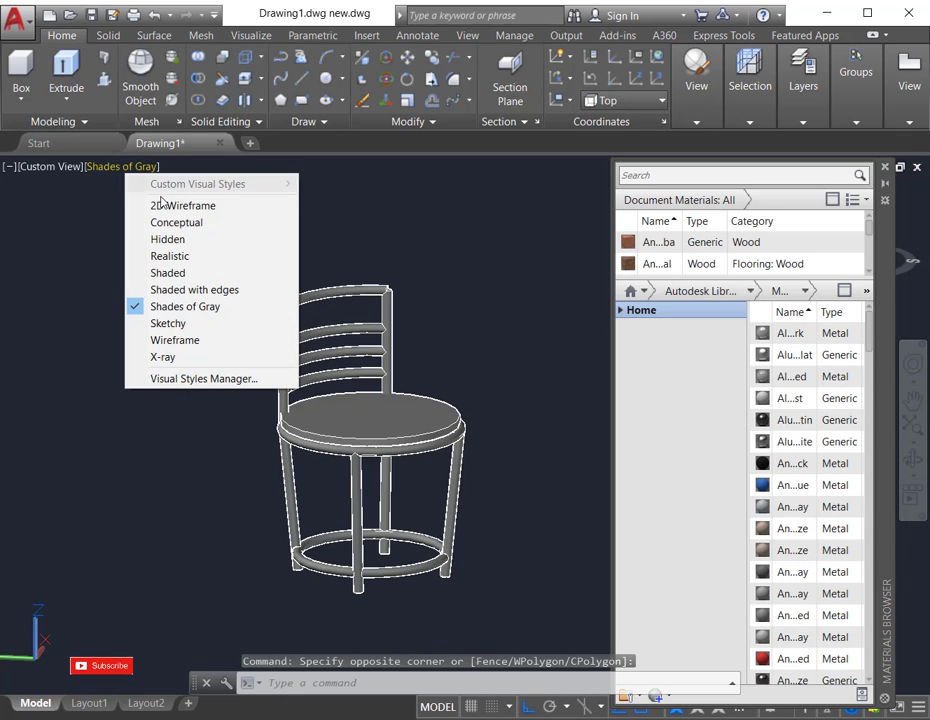
{"action": "left_click", "coordinate": [176, 258]}
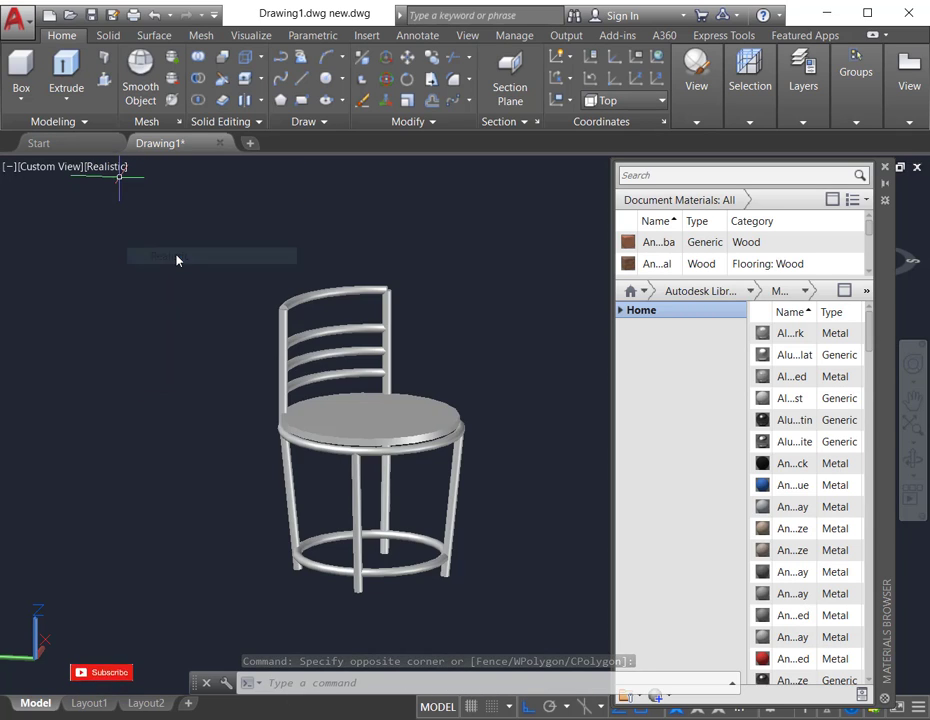
- Assign the golden generic metal material from the Autodesk library to all the tubes of the chair frame
{"action": "scroll", "coordinate": [519, 362], "scroll_direction": "up", "scroll_amount": 2}
{"action": "scroll", "coordinate": [519, 362], "scroll_direction": "down", "scroll_amount": 2}
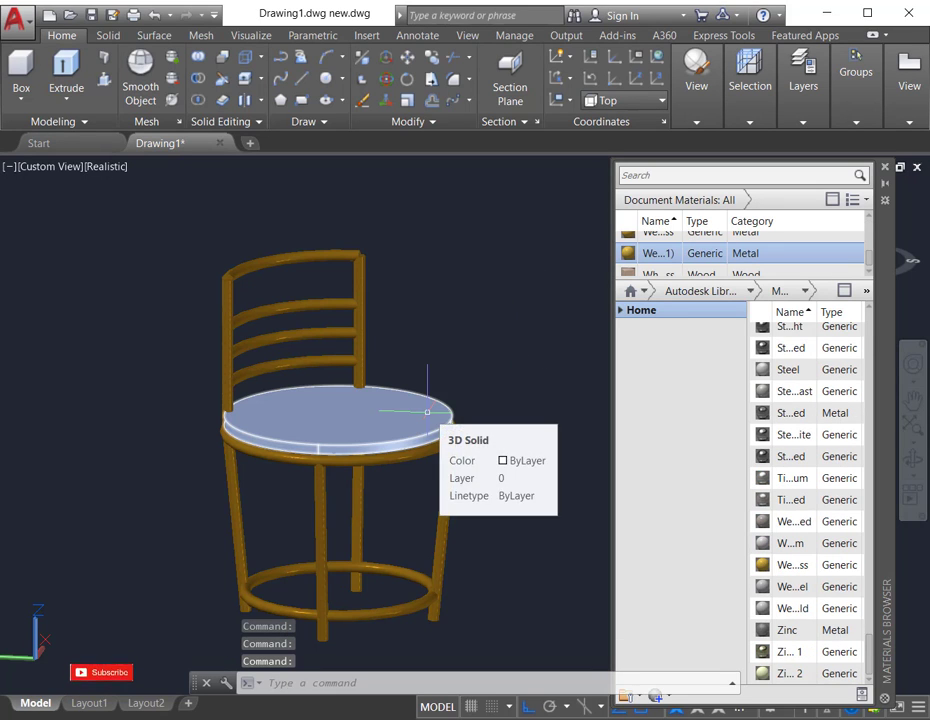
- Assign the Plaid 4 fabric material from the Autodesk library to the round seat of the chair
{"action": "left_click", "coordinate": [427, 411]}
{"action": "scroll", "coordinate": [747, 266], "scroll_direction": "down", "scroll_amount": 1}
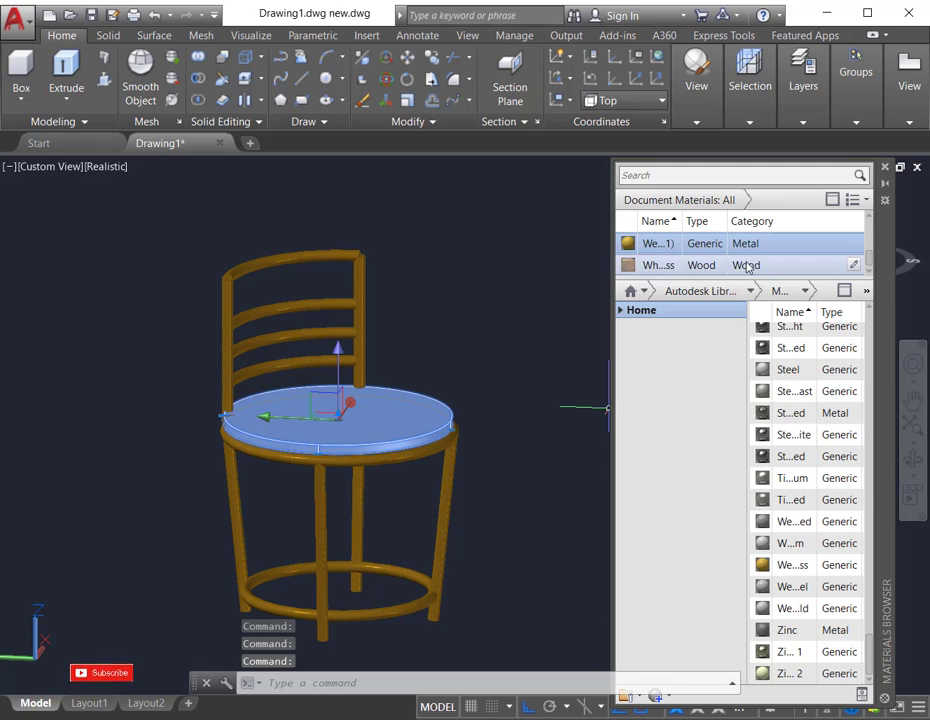
{"action": "left_click", "coordinate": [747, 290]}
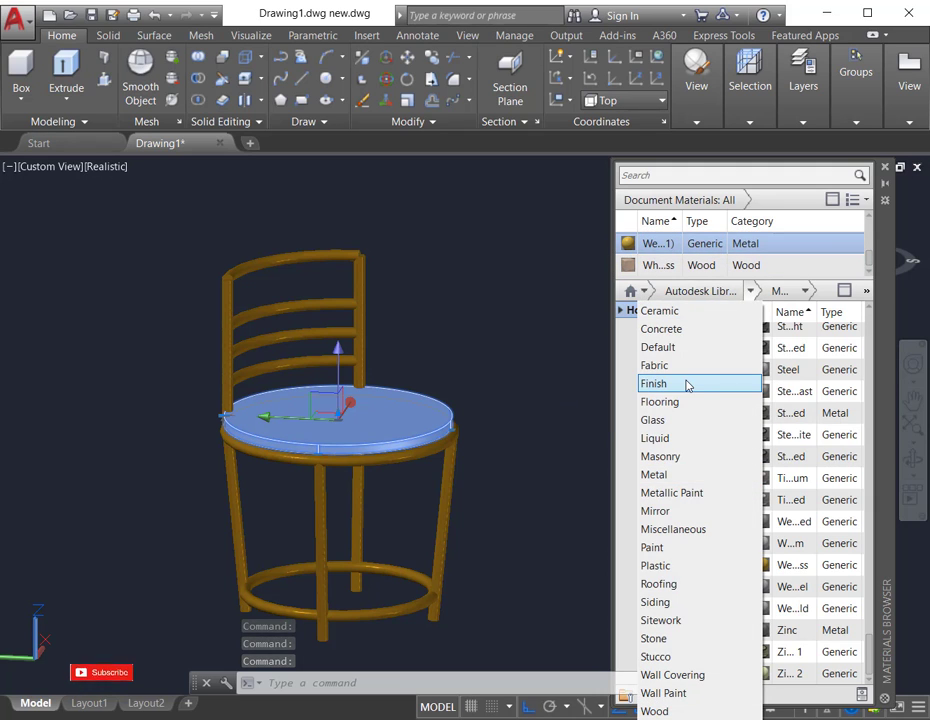
{"action": "left_click", "coordinate": [682, 372]}
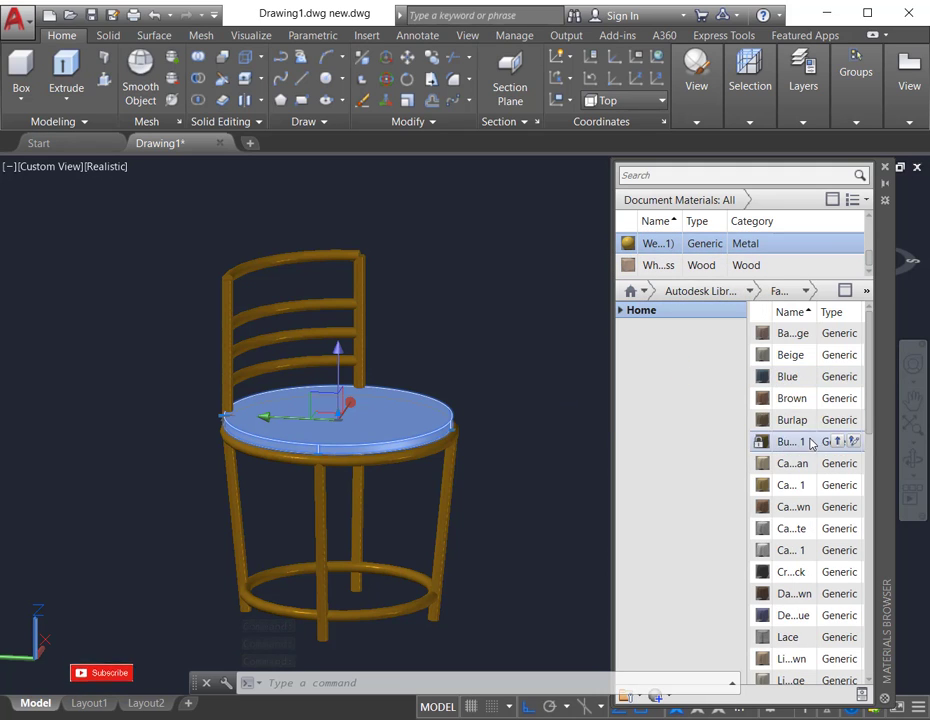
{"action": "scroll", "coordinate": [815, 480], "scroll_direction": "down", "scroll_amount": 10}
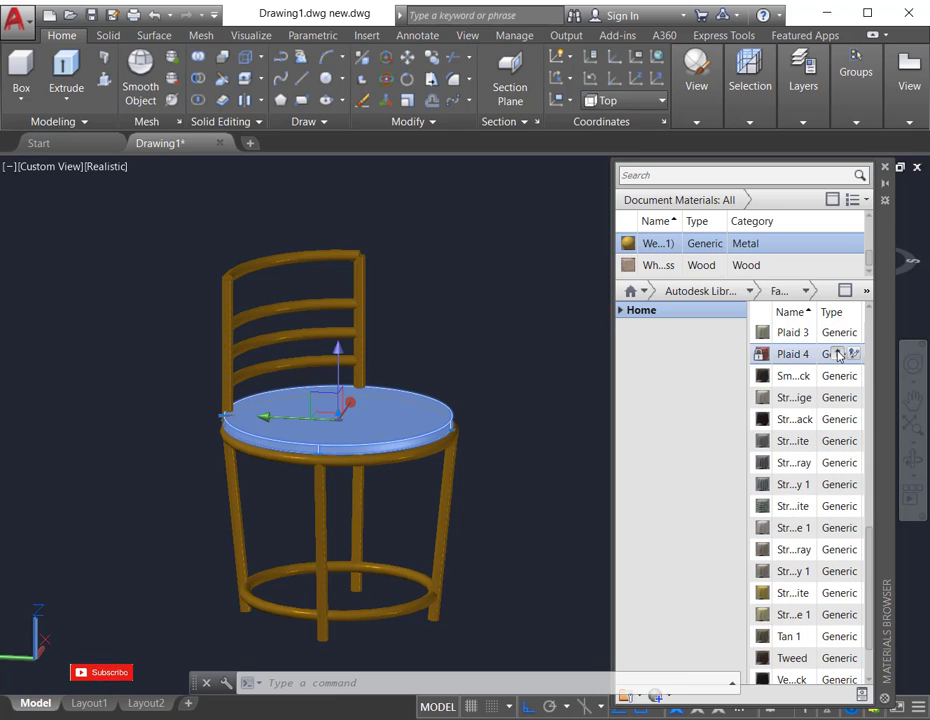
{"action": "left_click", "coordinate": [838, 354]}
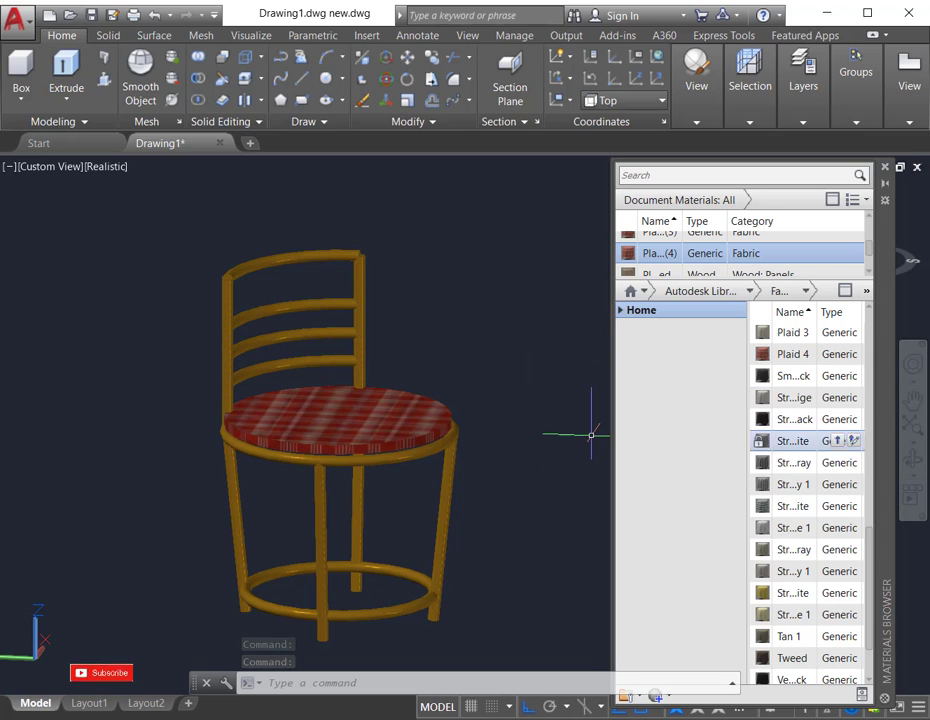
- Apply the green metallic paint (Fl...en) from the Autodesk library to the chair's tubular frame
{"action": "left_click", "coordinate": [913, 466]}
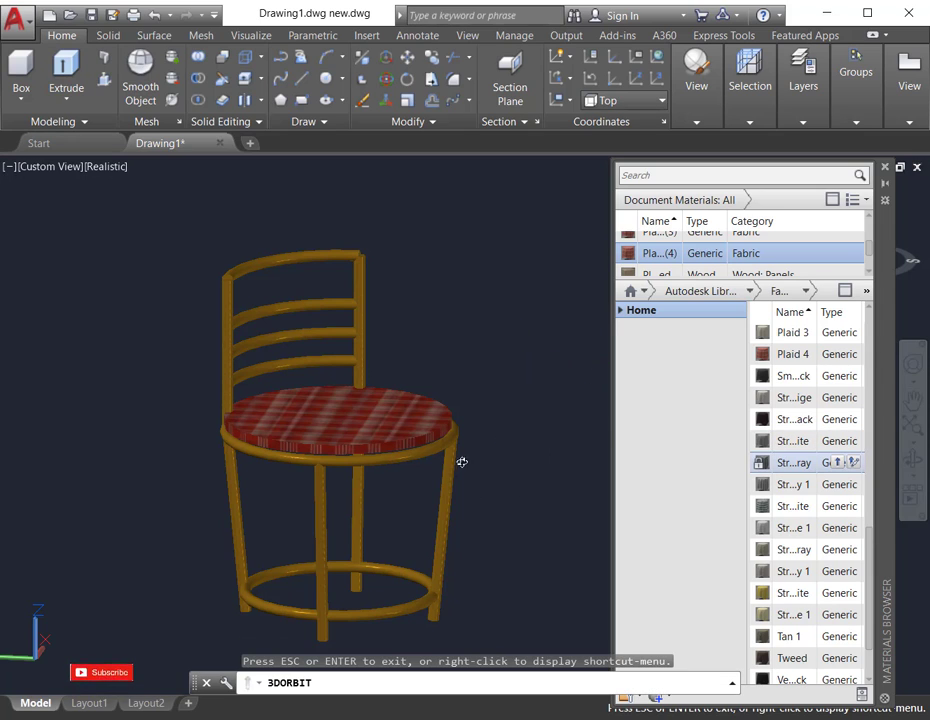
{"action": "mouse_move", "coordinate": [461, 461]}
{"action": "left_mouse_down"}
{"action": "mouse_move", "coordinate": [370, 459]}
{"action": "mouse_move", "coordinate": [319, 471]}
{"action": "mouse_move", "coordinate": [509, 492]}
{"action": "mouse_move", "coordinate": [519, 382]}
{"action": "mouse_move", "coordinate": [525, 399]}
{"action": "left_mouse_up"}
{"action": "scroll", "coordinate": [482, 419], "scroll_direction": "down", "scroll_amount": 3}
{"action": "scroll", "coordinate": [515, 453], "scroll_direction": "up", "scroll_amount": 2}
{"action": "right_click", "coordinate": [519, 372]}
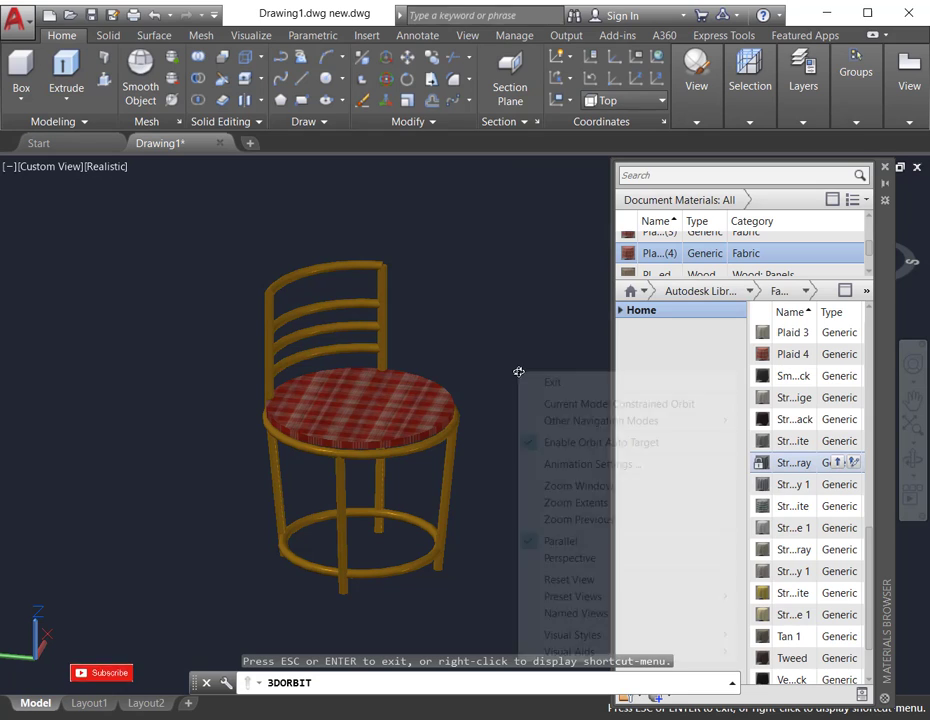
{"action": "left_click", "coordinate": [538, 385]}
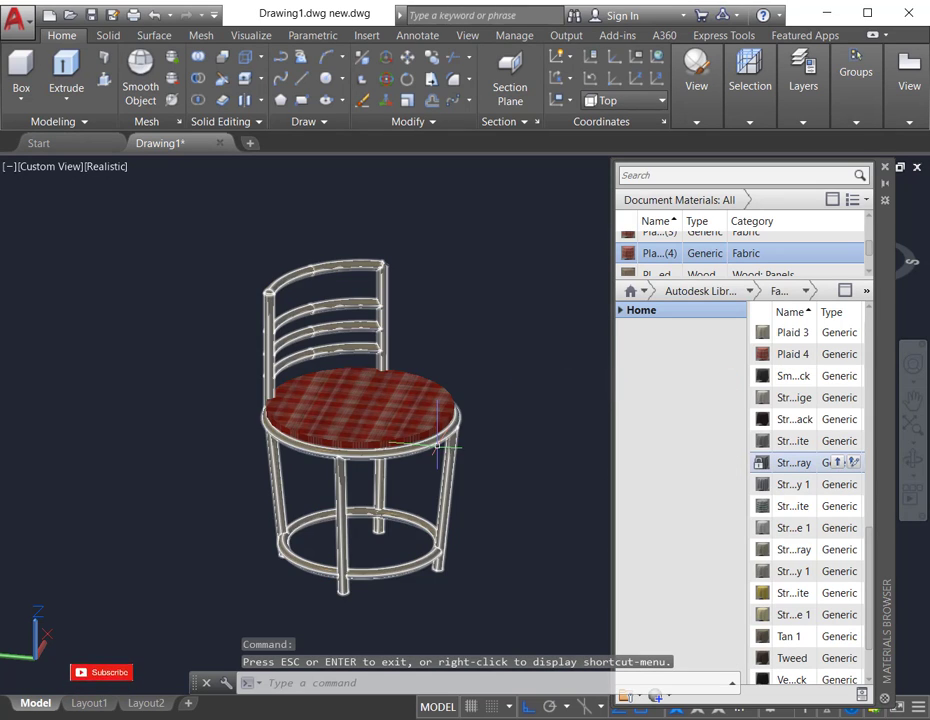
{"action": "left_click", "coordinate": [437, 445]}
{"action": "left_click", "coordinate": [749, 292]}
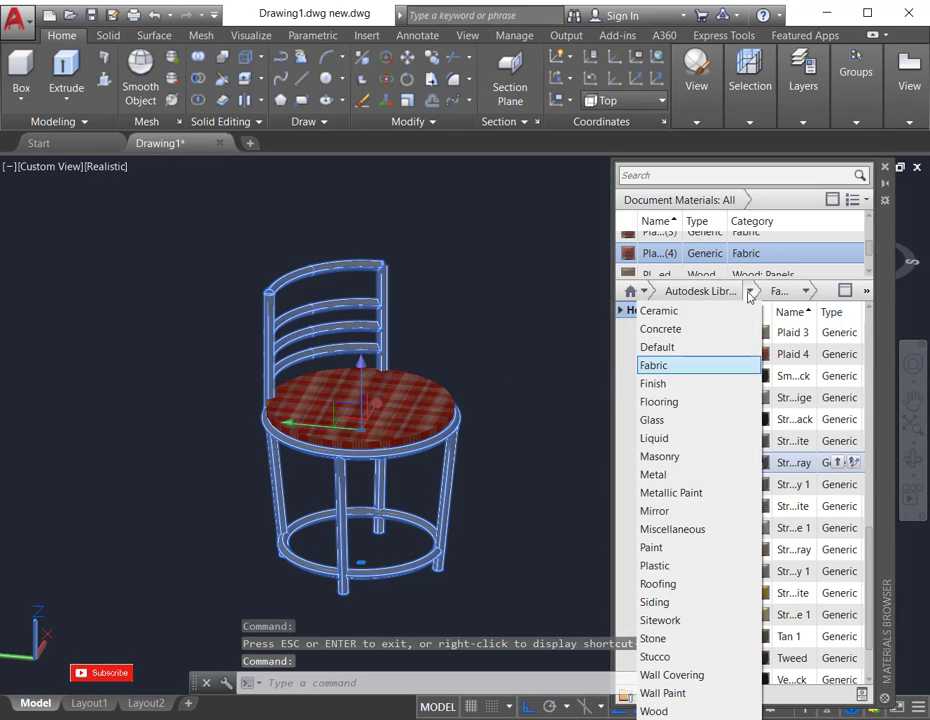
{"action": "left_click", "coordinate": [659, 493]}
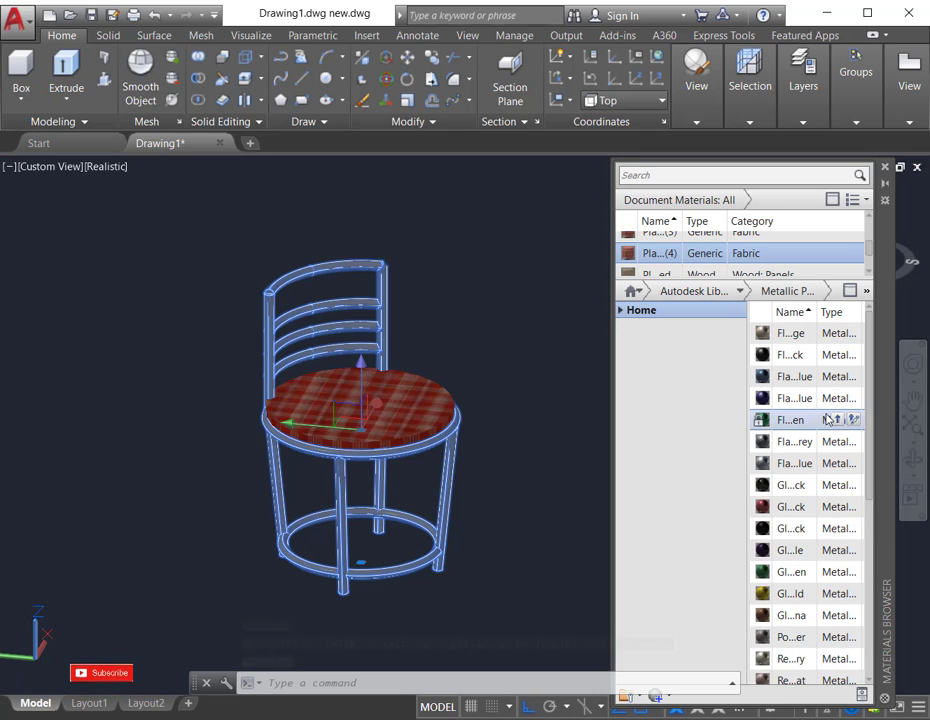
{"action": "left_click", "coordinate": [845, 421]}
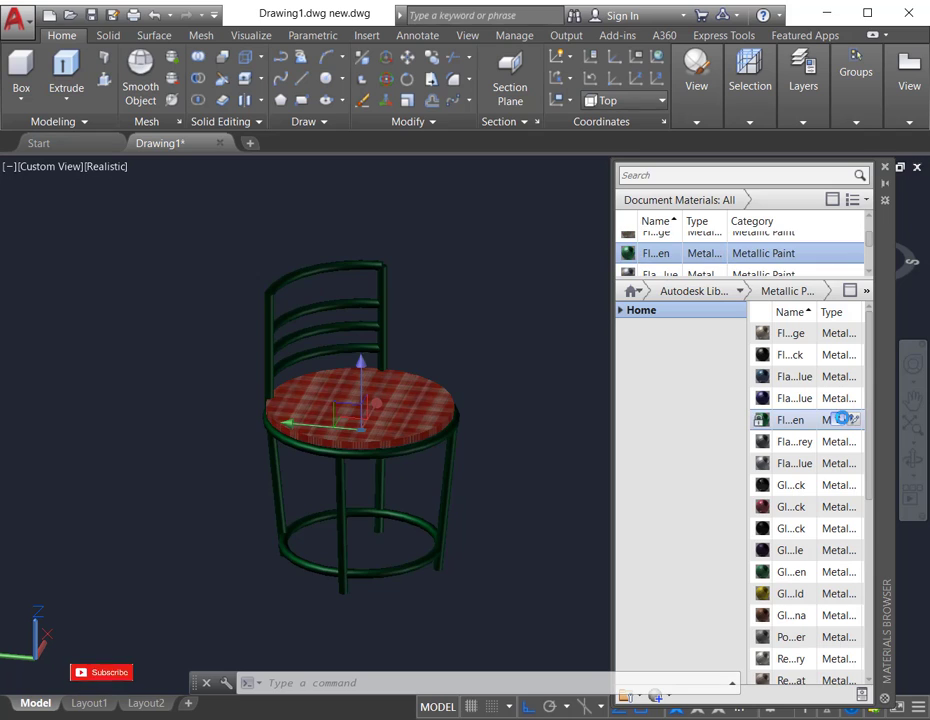
{"action": "key", "text": "Escape"}
- Replace the chair frame's material with the grey metallic paint (Fla...lue) from the Autodesk library
{"action": "scroll", "coordinate": [497, 494], "scroll_direction": "up", "scroll_amount": 3}
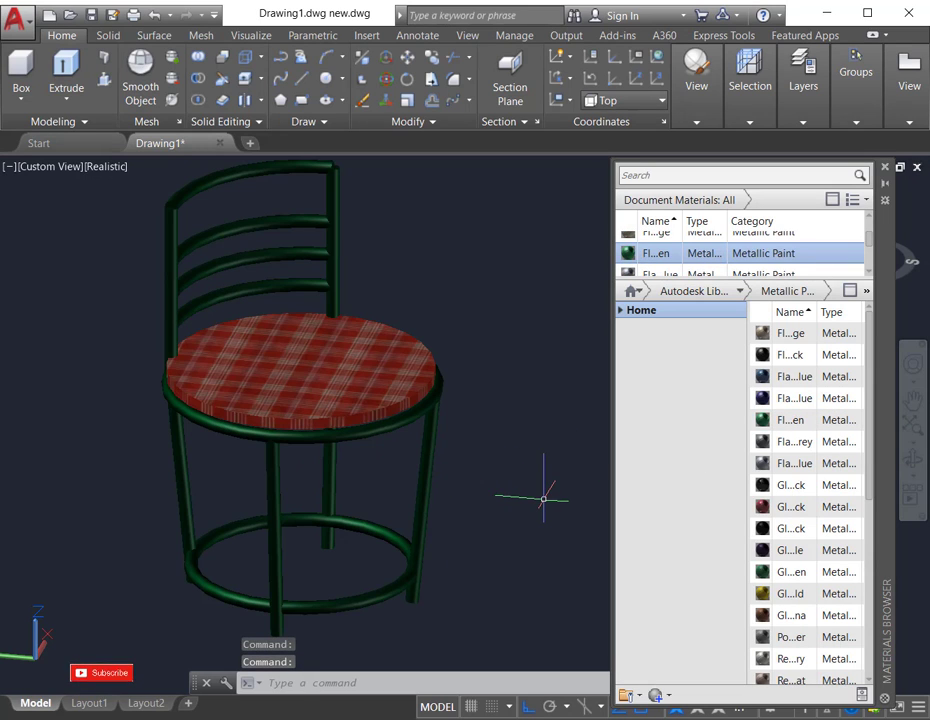
{"action": "scroll", "coordinate": [543, 497], "scroll_direction": "down", "scroll_amount": 3}
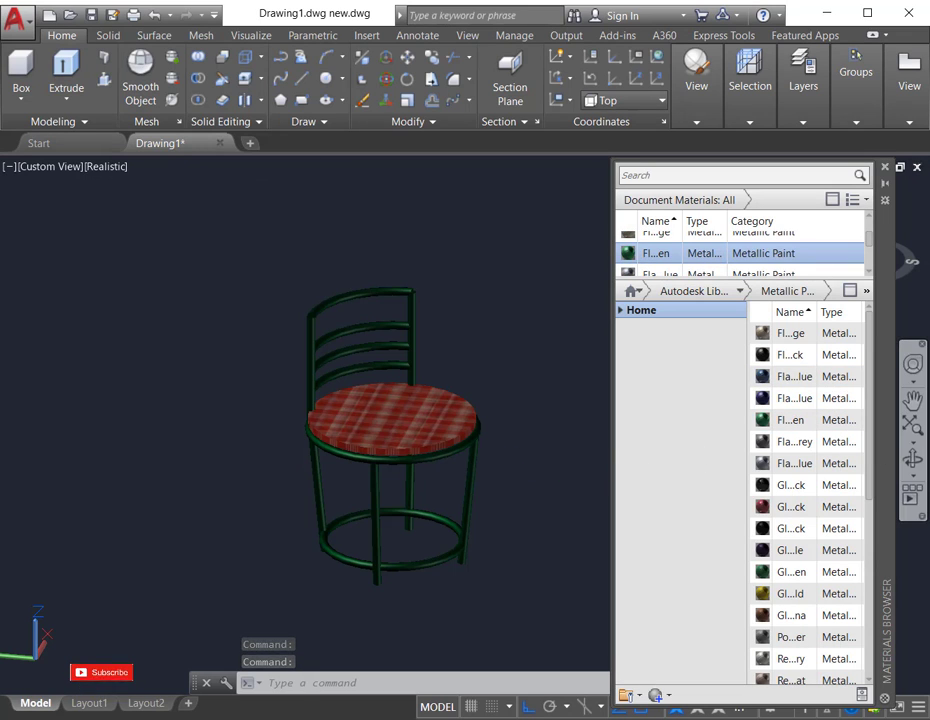
{"action": "left_click", "coordinate": [478, 455]}
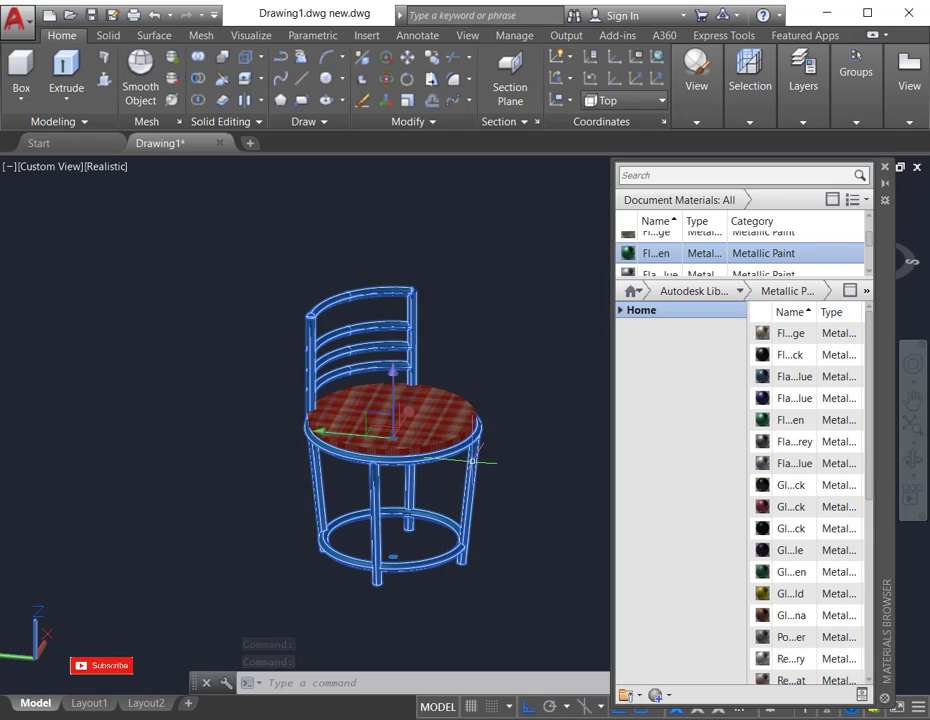
{"action": "left_click", "coordinate": [838, 464]}
{"action": "key", "text": "Escape"}
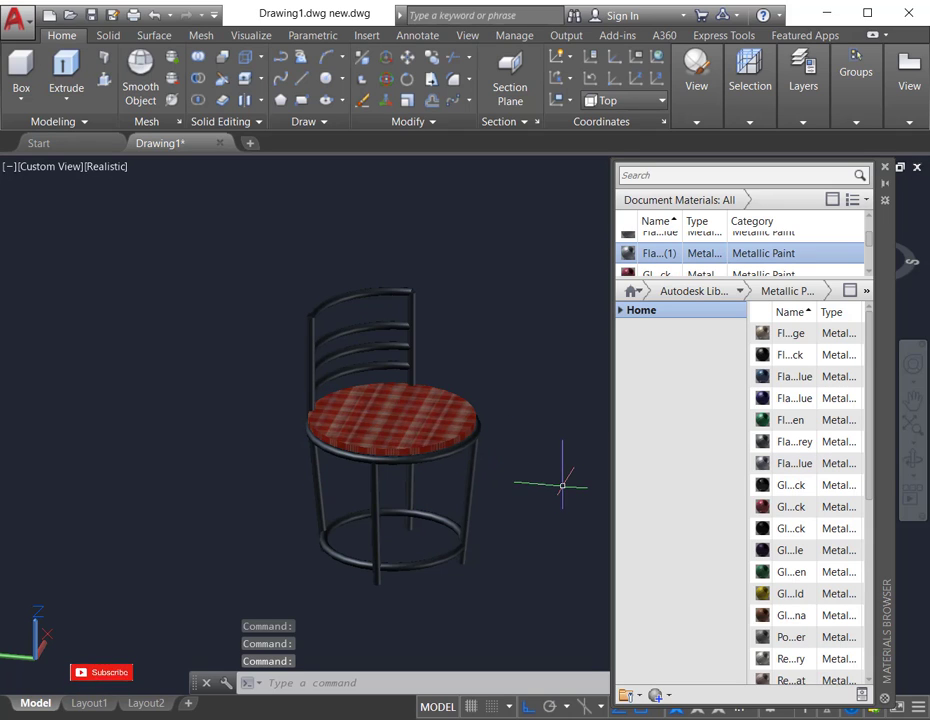
- Close the Materials Browser to free the viewport around the chair
{"action": "scroll", "coordinate": [558, 483], "scroll_direction": "up", "scroll_amount": 2}
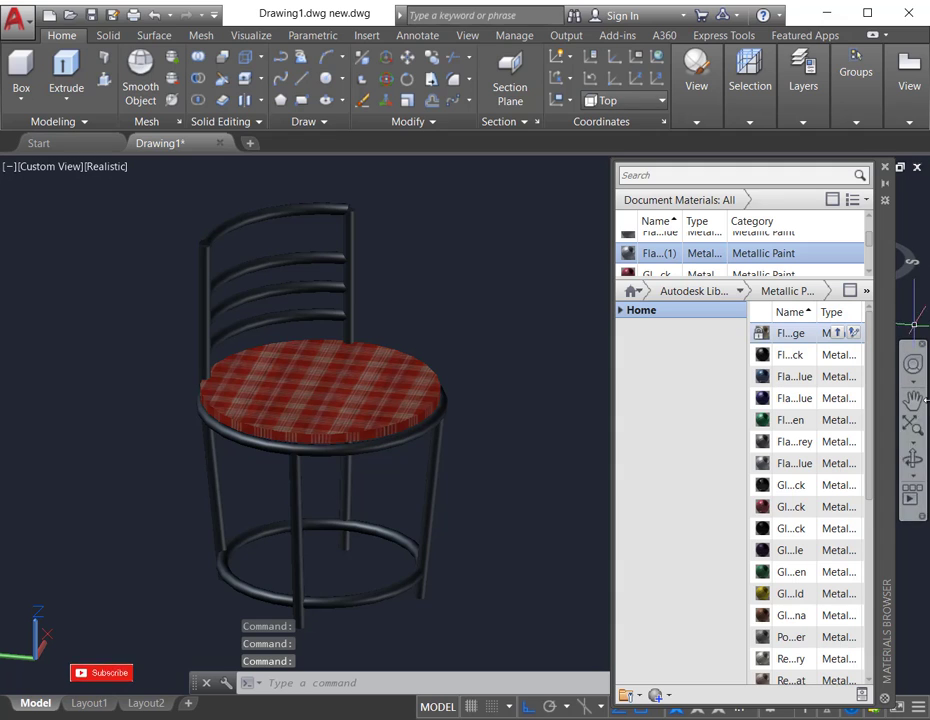
{"action": "left_click", "coordinate": [912, 462]}
{"action": "left_click_drag", "start_coordinate": [550, 450], "coordinate": [581, 440]}
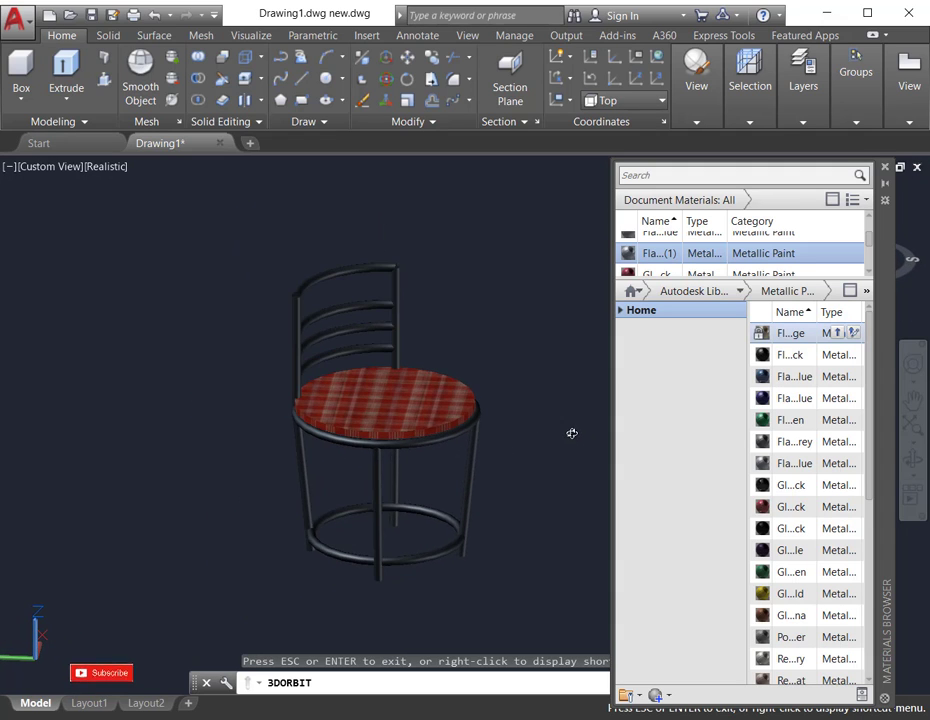
{"action": "right_click", "coordinate": [587, 350]}
{"action": "left_click", "coordinate": [600, 356]}
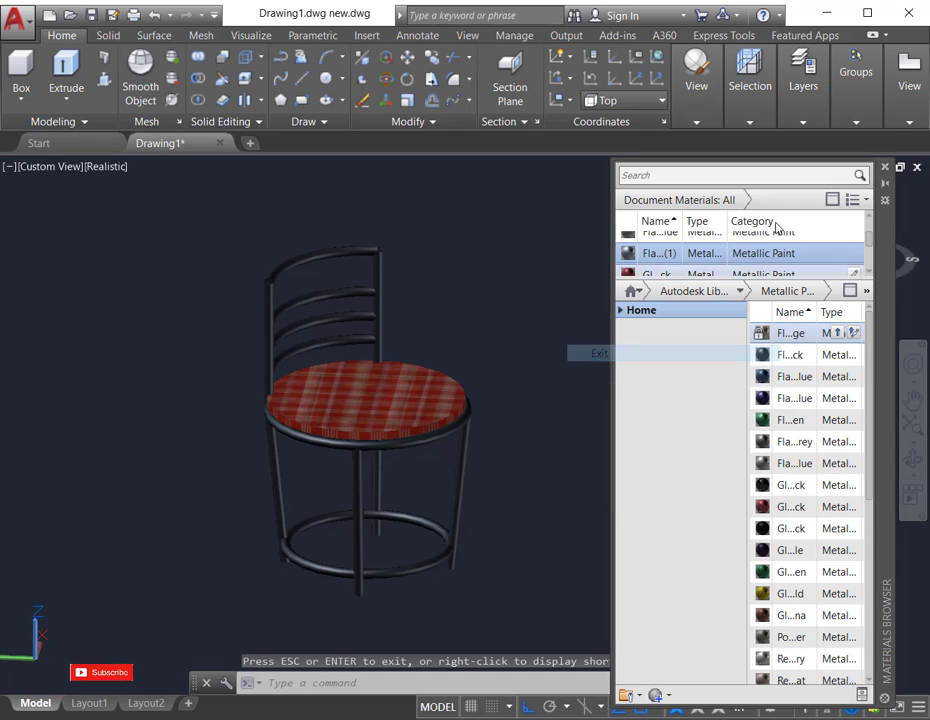
{"action": "left_click", "coordinate": [885, 167]}
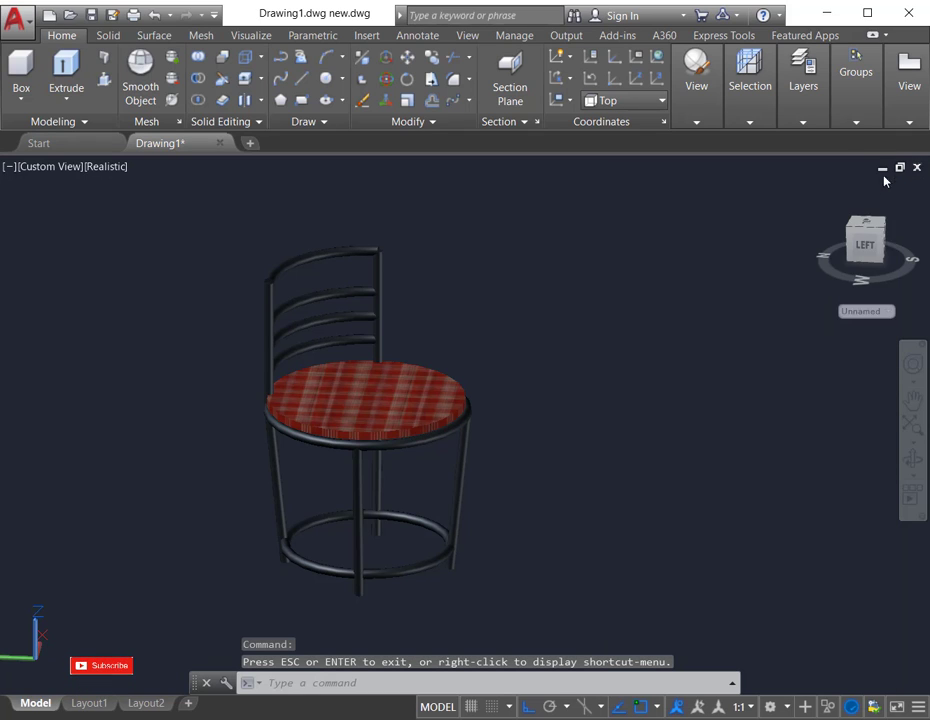
- Orbit the finished chair to examine its plaid seat and metallic frame from several angles
{"action": "left_click", "coordinate": [912, 459]}
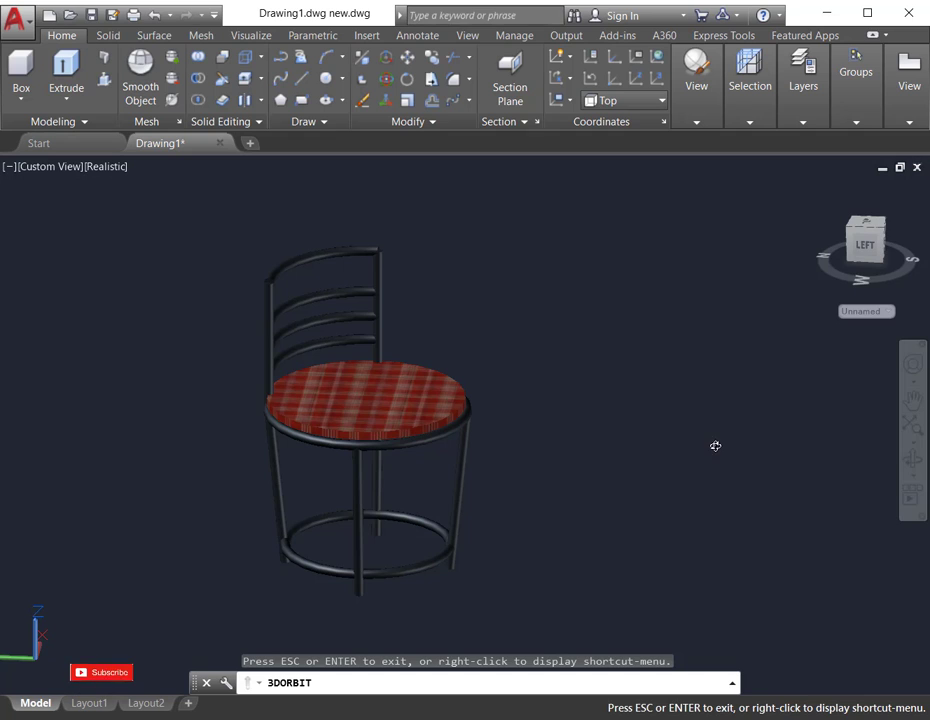
{"action": "mouse_move", "coordinate": [714, 444]}
{"action": "left_mouse_down"}
{"action": "mouse_move", "coordinate": [587, 436]}
{"action": "mouse_move", "coordinate": [374, 446]}
{"action": "mouse_move", "coordinate": [768, 430]}
{"action": "mouse_move", "coordinate": [716, 434]}
{"action": "left_mouse_up"}
{"action": "left_click_drag", "start_coordinate": [450, 465], "coordinate": [561, 432]}
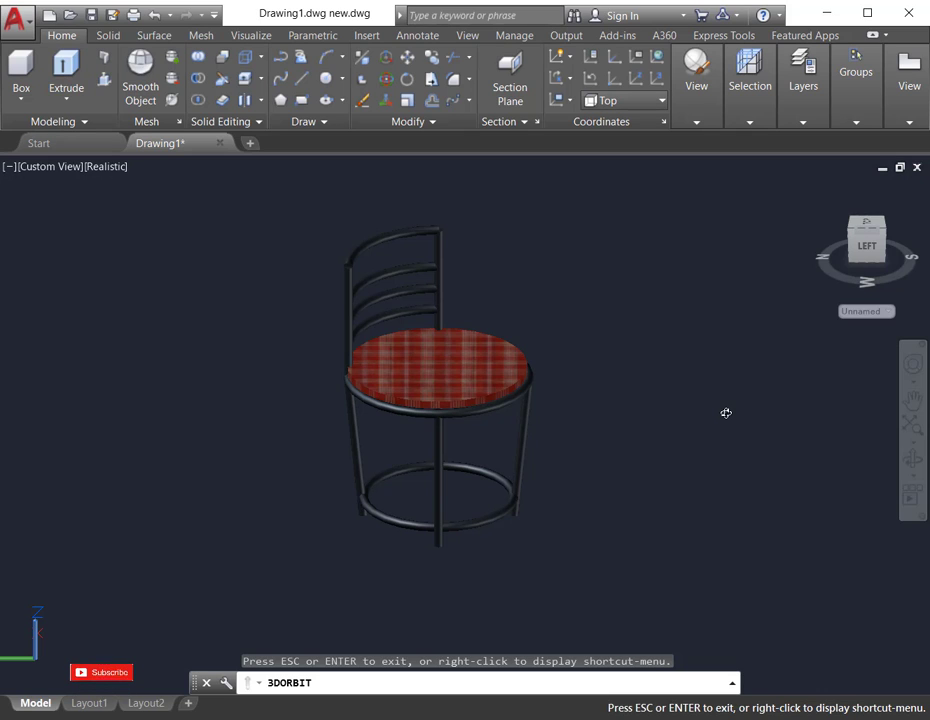
{"action": "left_click_drag", "start_coordinate": [726, 413], "coordinate": [693, 407]}
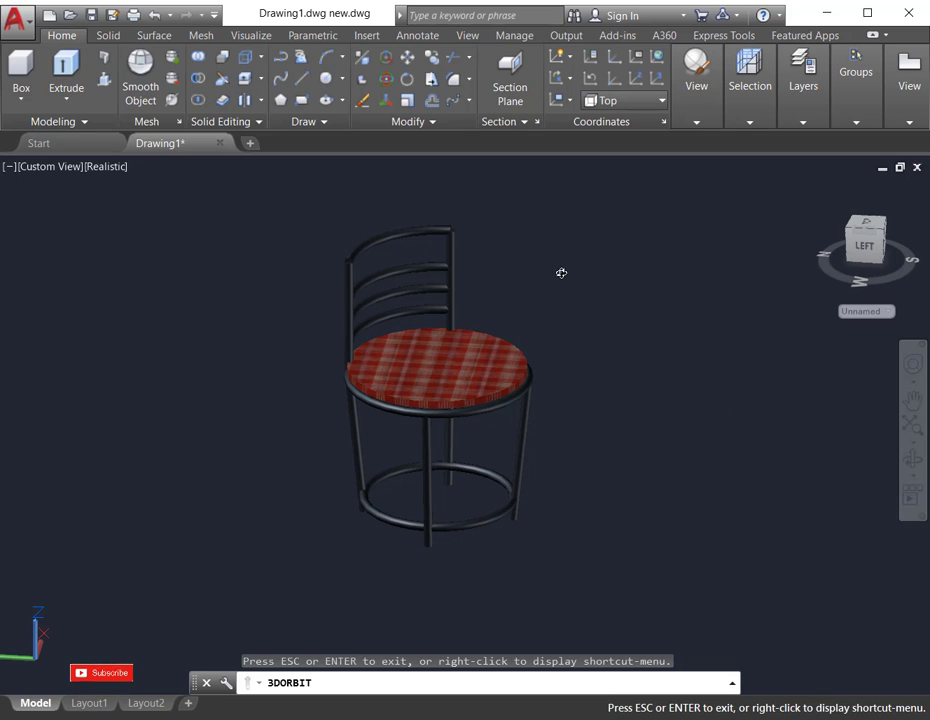
{"action": "left_click_drag", "start_coordinate": [561, 273], "coordinate": [596, 272]}
{"action": "right_click", "coordinate": [628, 284]}
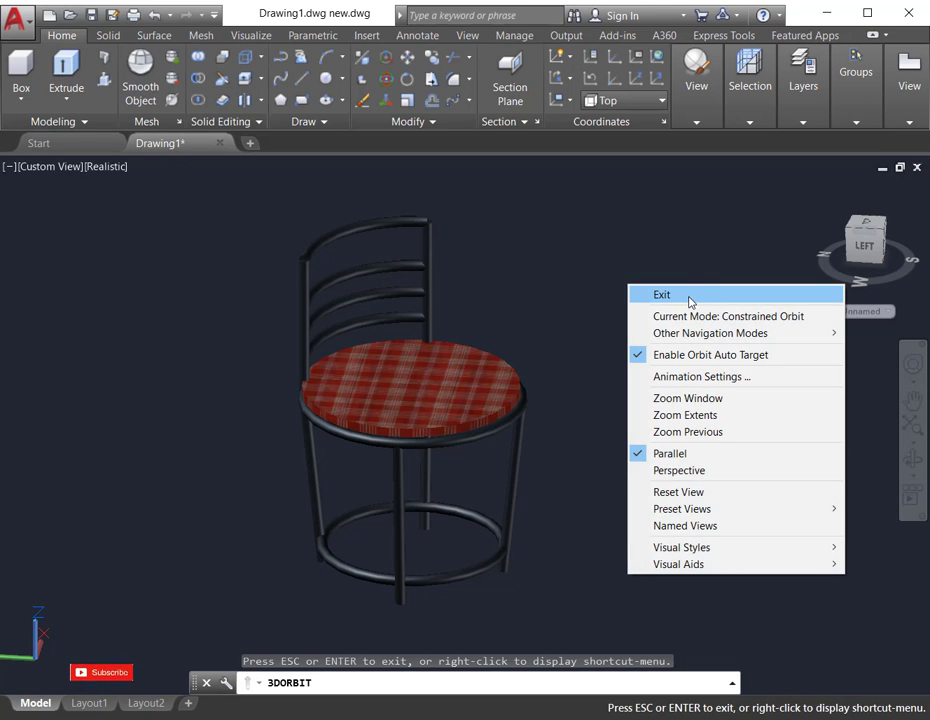
{"action": "left_click", "coordinate": [691, 293]}
{"action": "left_click", "coordinate": [910, 460]}
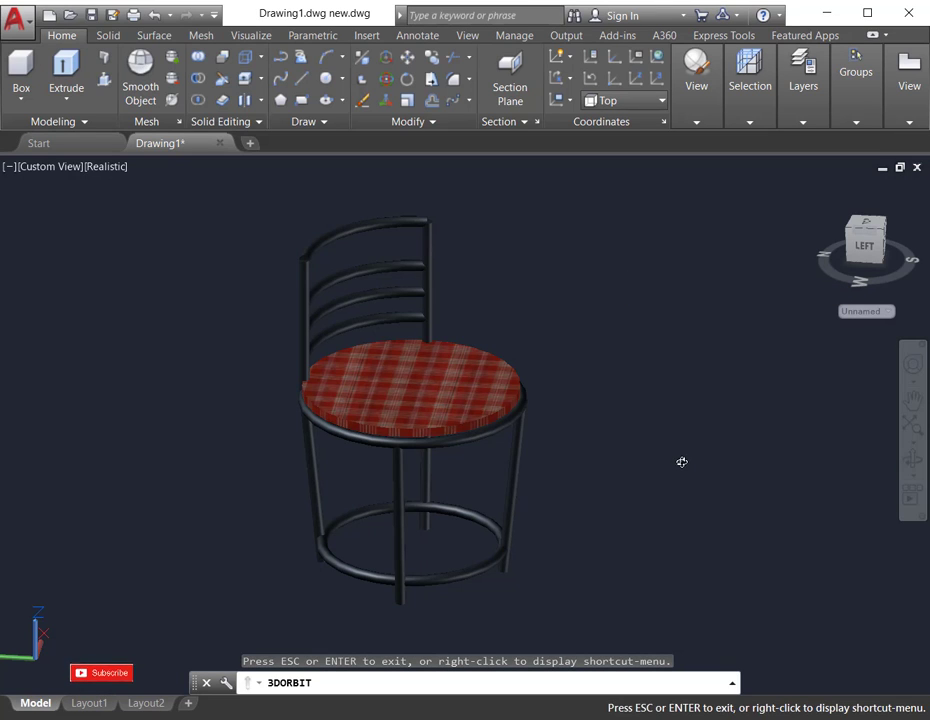
{"action": "left_click_drag", "start_coordinate": [681, 461], "coordinate": [685, 416]}
{"action": "scroll", "coordinate": [681, 413], "scroll_direction": "down", "scroll_amount": 1}
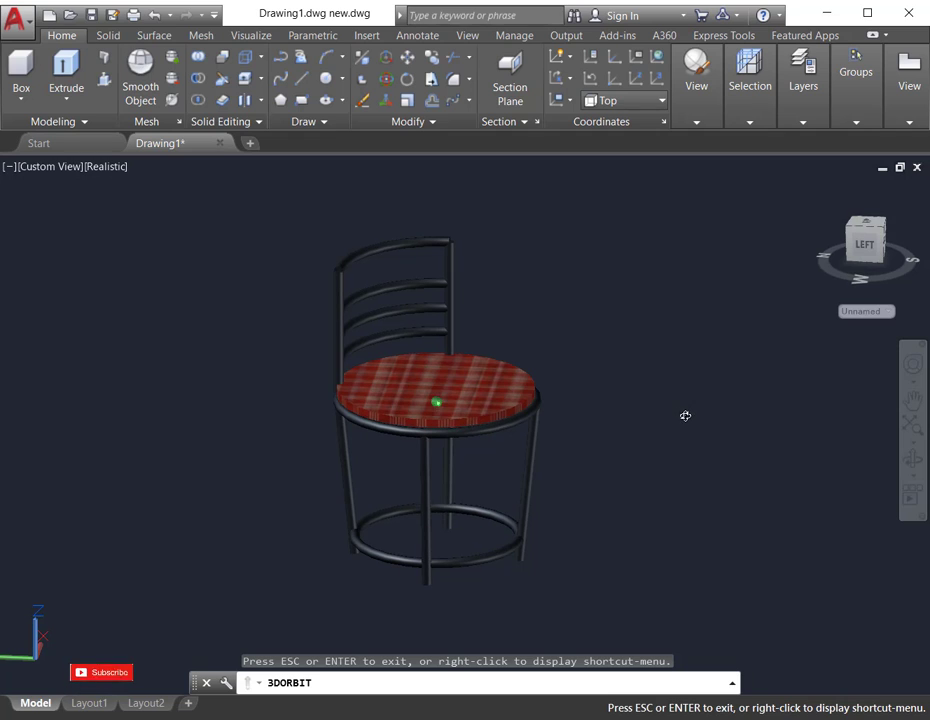
{"action": "left_click_drag", "start_coordinate": [668, 358], "coordinate": [662, 274]}
{"action": "right_click", "coordinate": [648, 228]}
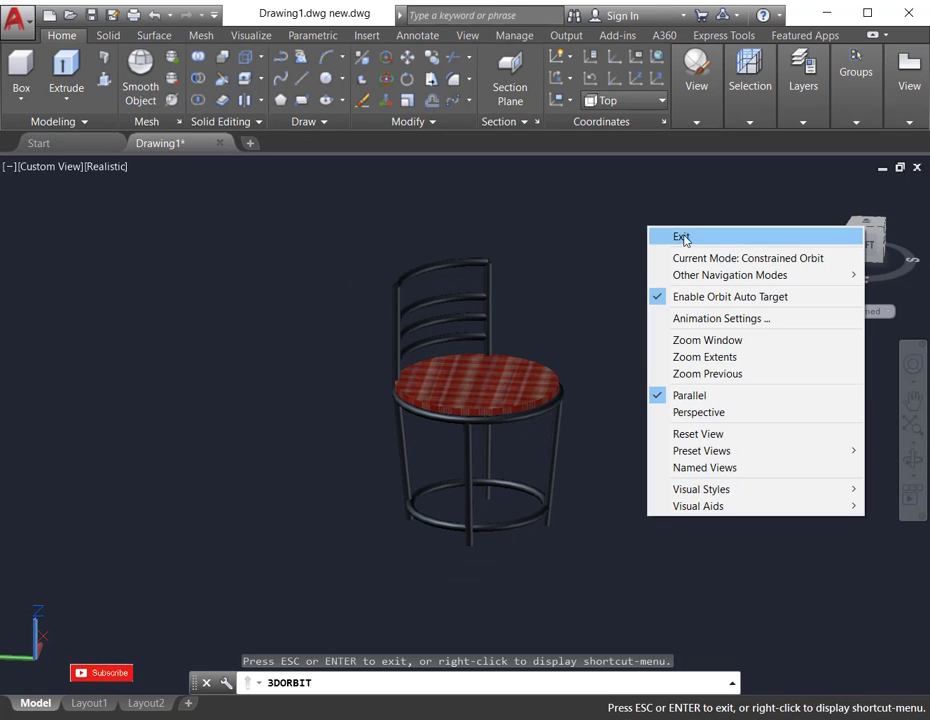
{"action": "left_click", "coordinate": [685, 240]}
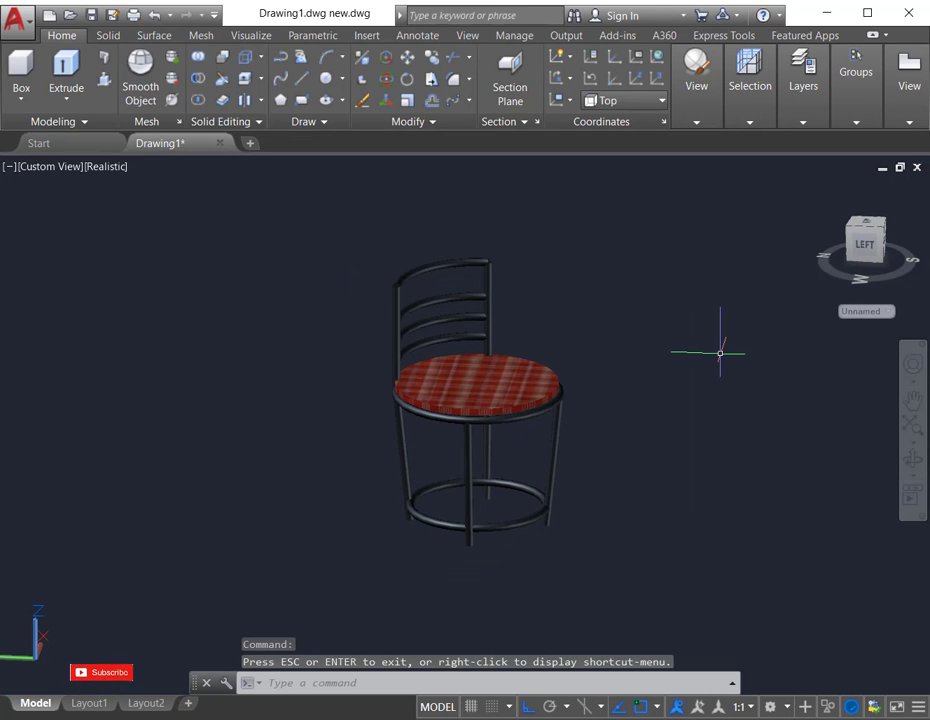